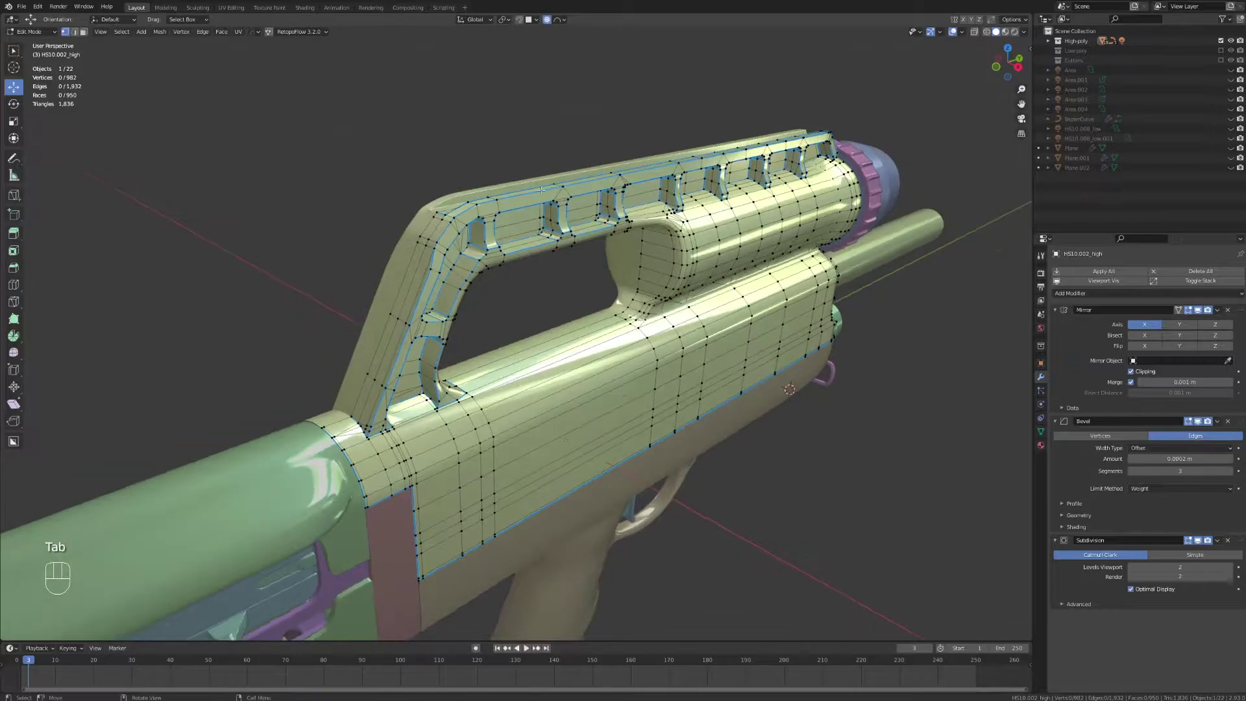
- Examine the high-poly upper receiver's edge flow and bevel-weighted edges around the carry handle, scope and body
middle_click_drag(538, 230, 614, 242)
scroll(614, 243, "up", 2)
scroll(615, 243, "up", 2)
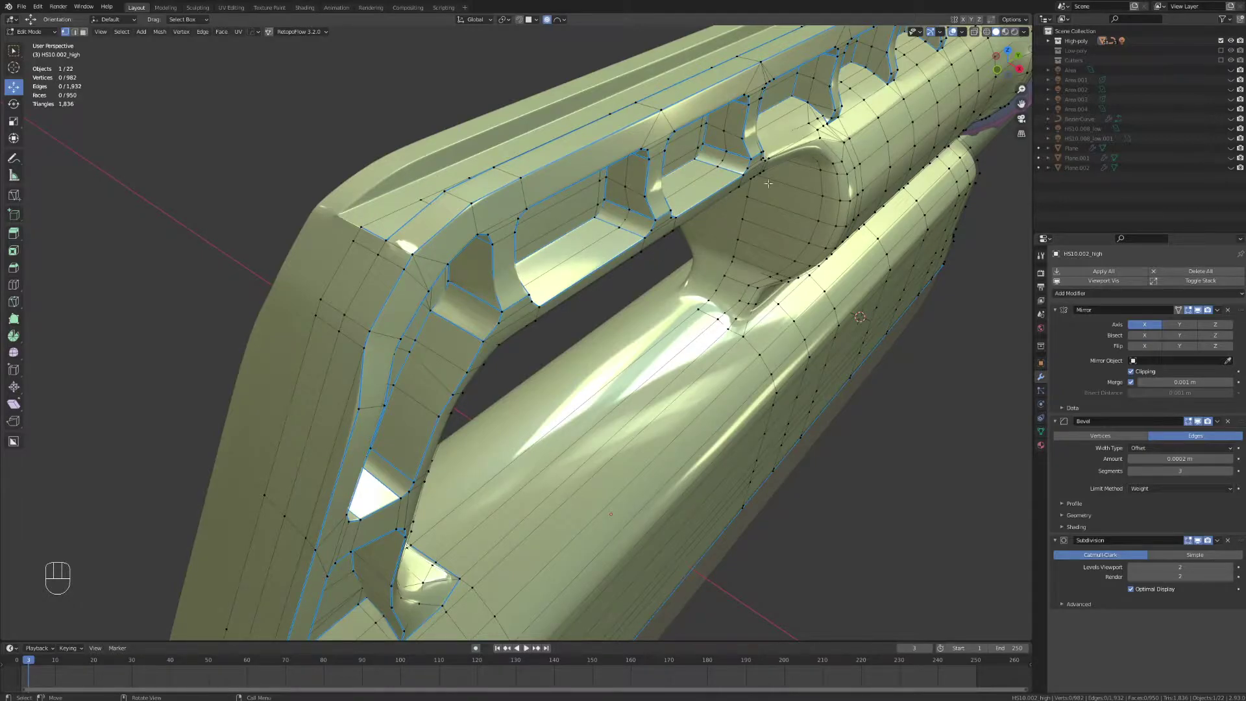
middle_click_drag(767, 183, 766, 154)
middle_click_drag(724, 237, 829, 240)
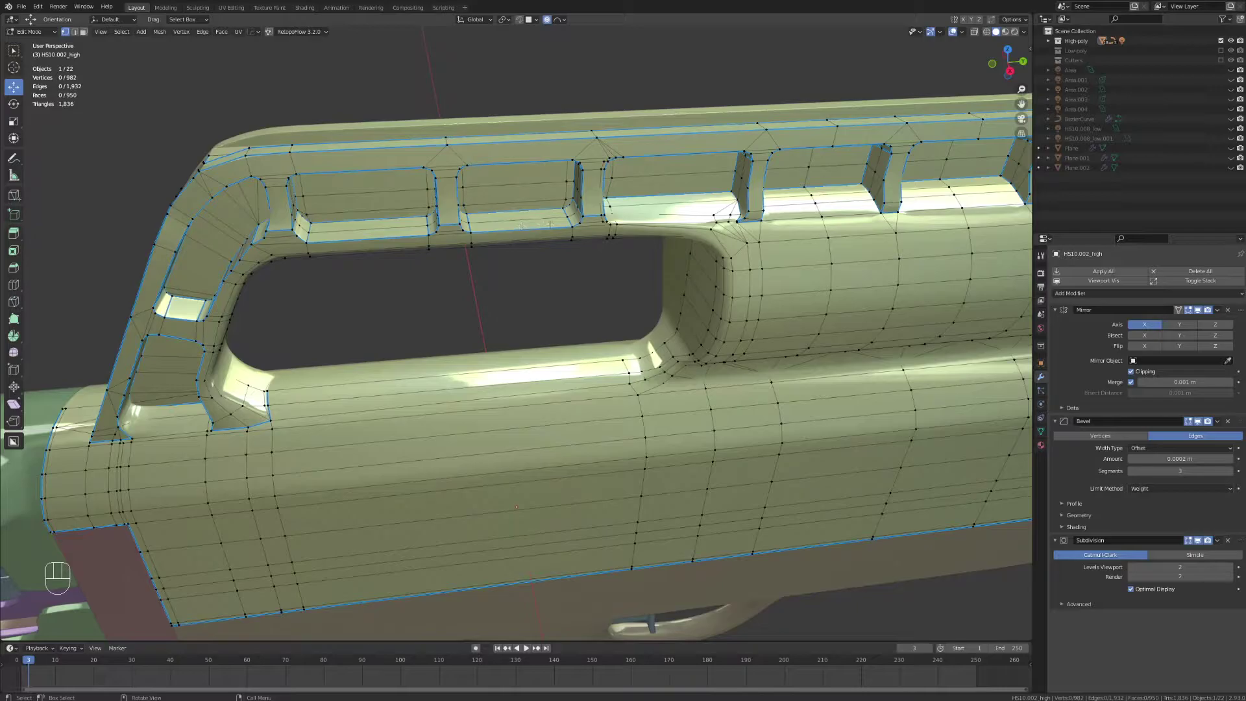
middle_click_drag(794, 239, 772, 259)
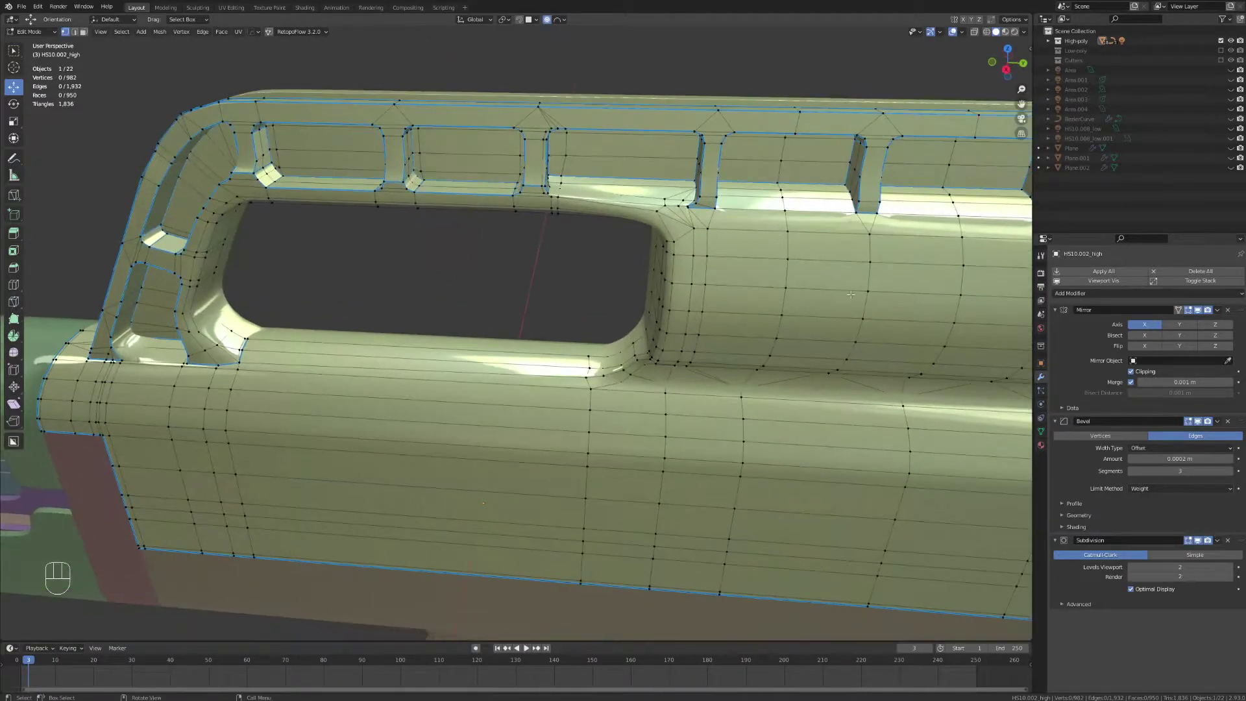
scroll(820, 357, "down", 2)
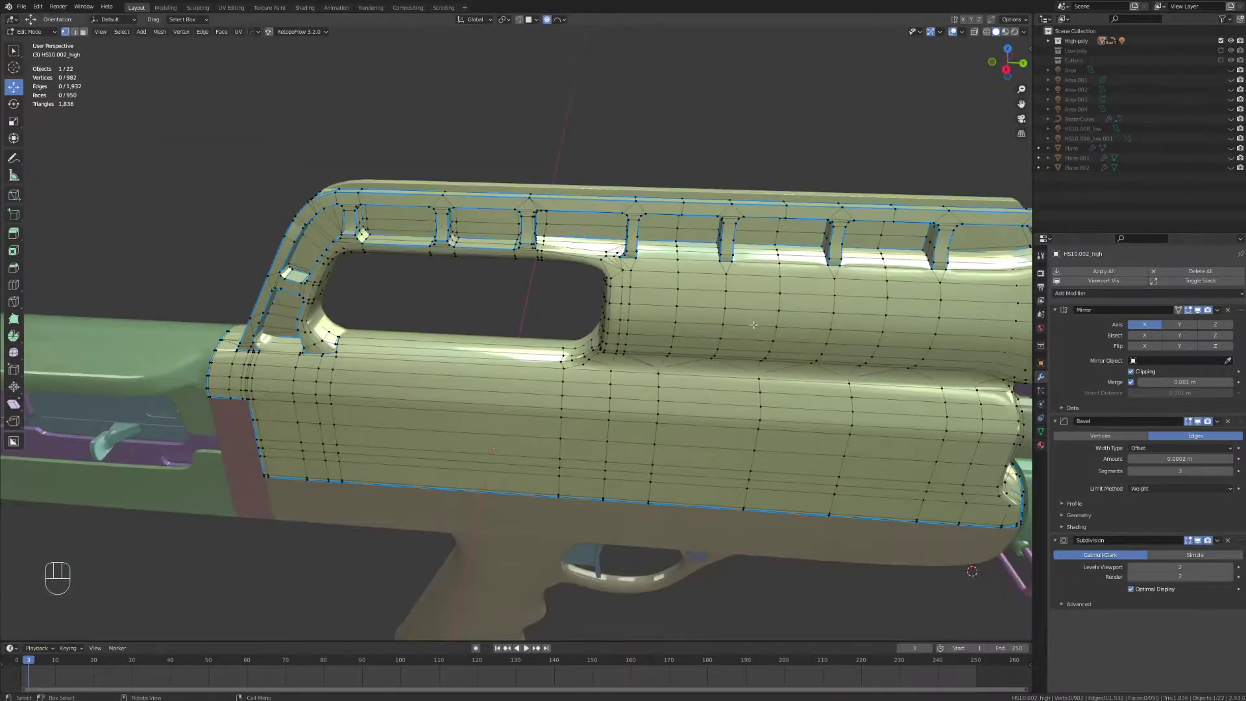
middle_click_drag(819, 357, 802, 332)
scroll(803, 333, "down", 3)
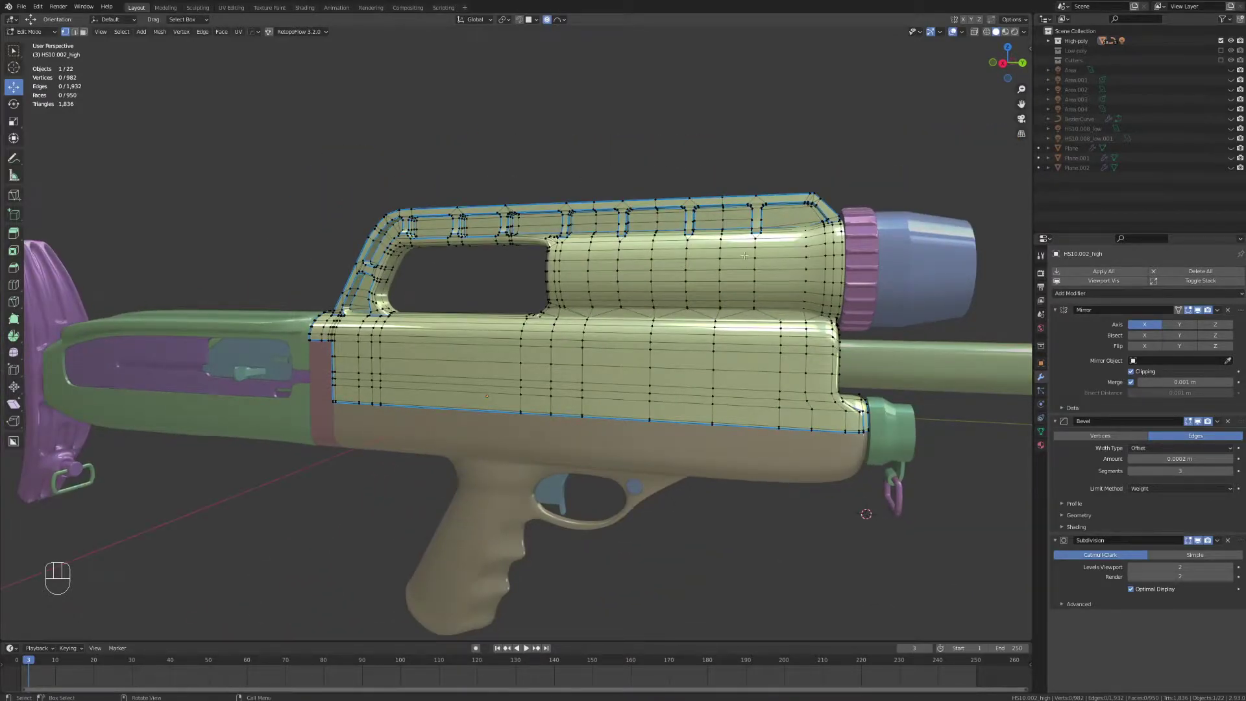
middle_click_drag(813, 211, 837, 285)
scroll(838, 293, "up", 4)
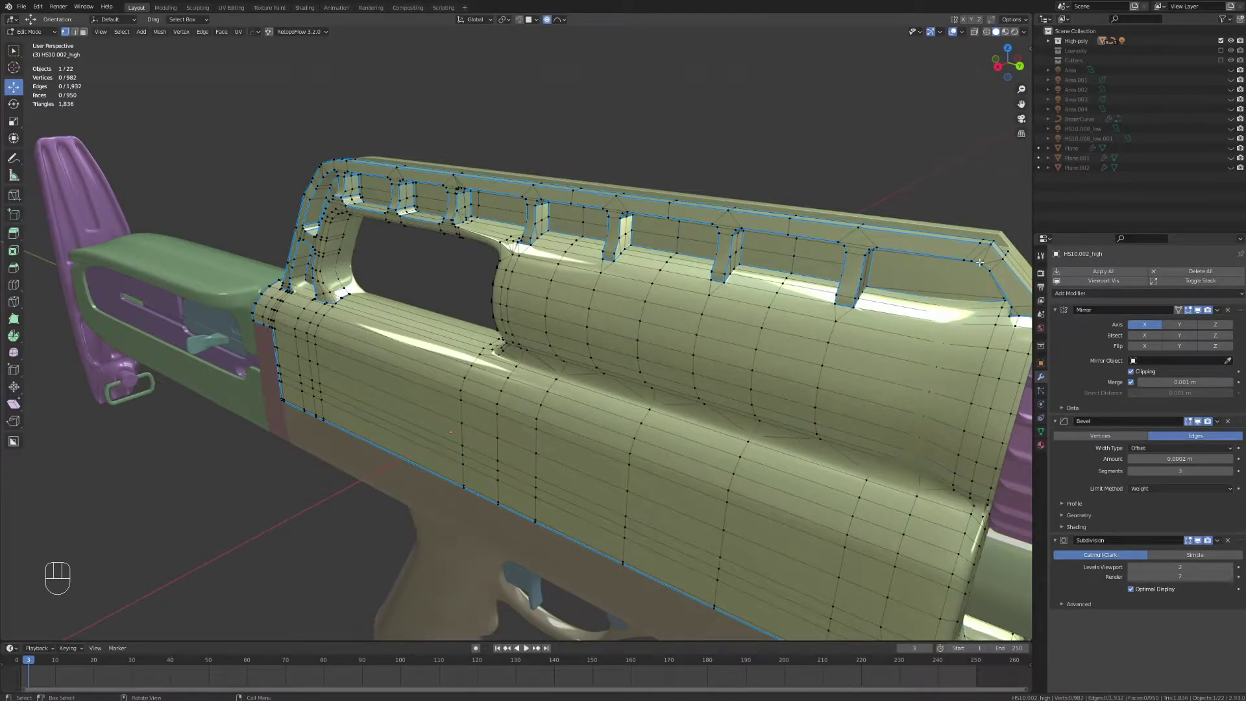
middle_click_drag(927, 240, 893, 294)
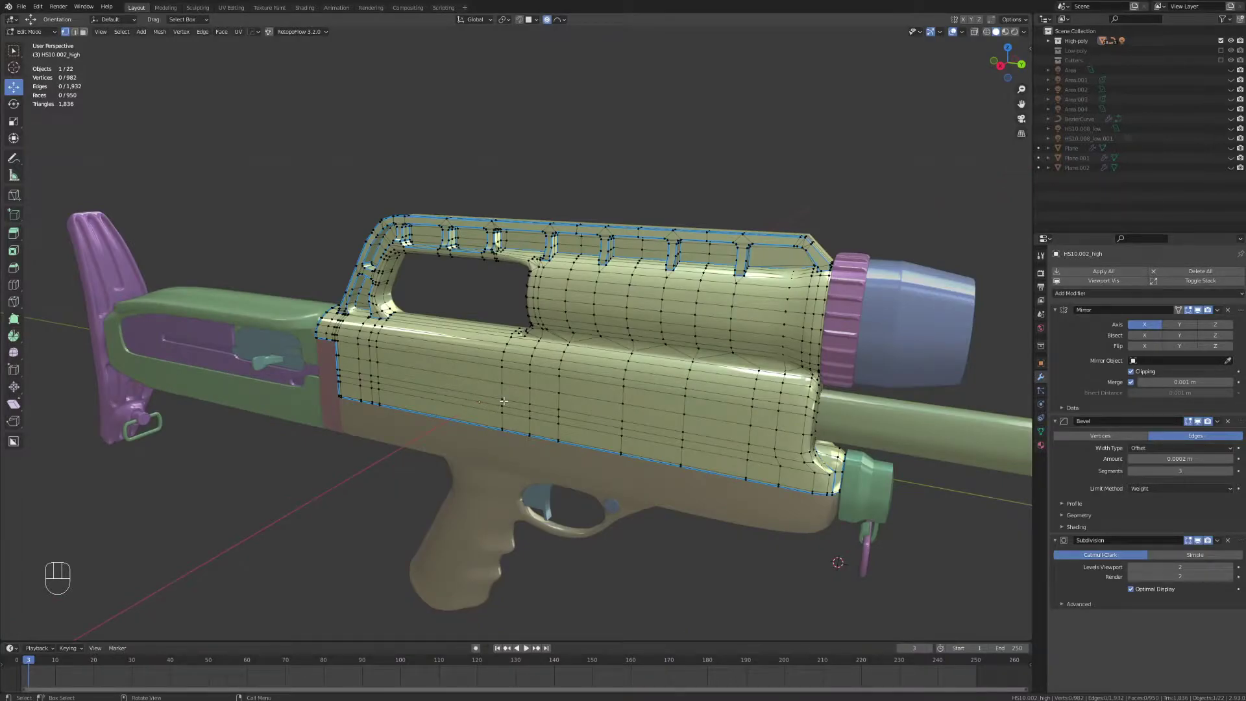
middle_click_drag(467, 394, 532, 376)
scroll(533, 367, "up", 2)
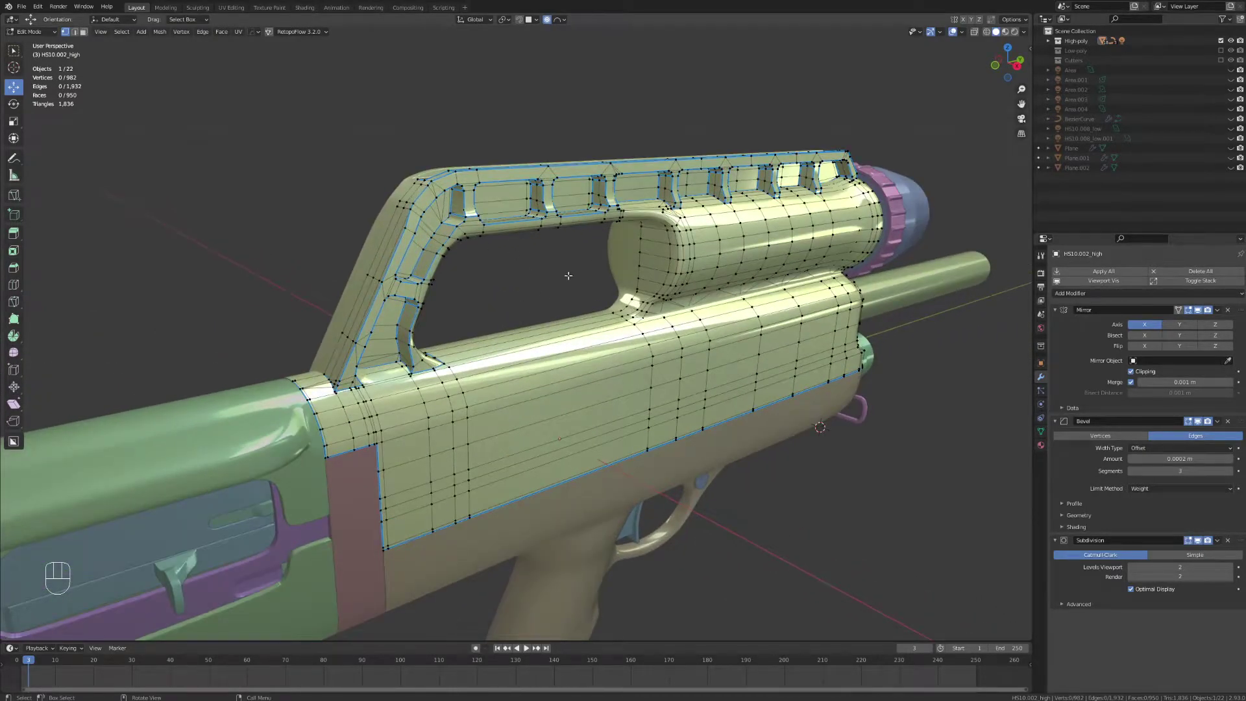
- Exclude the high-poly collection from the view layer and enable the low-poly collection
left_click(1221, 41)
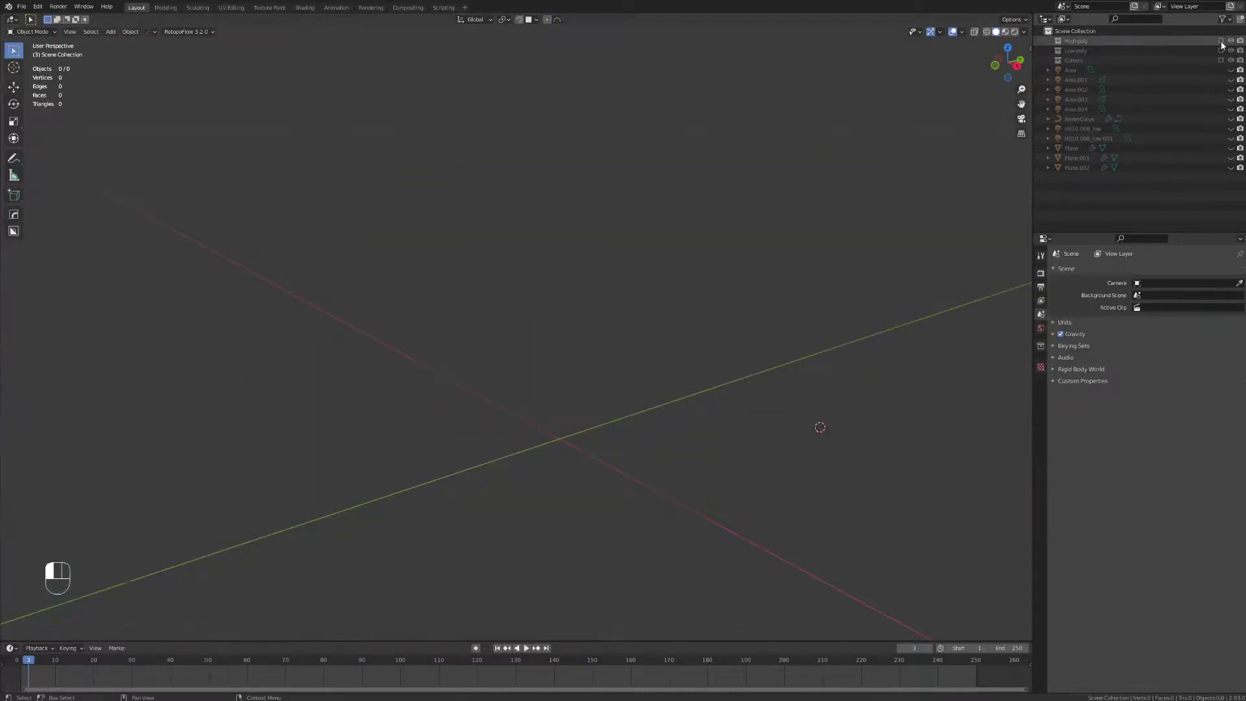
left_click(1220, 50)
middle_click_drag(638, 408, 666, 388)
scroll(676, 393, "down", 3)
middle_click_drag(403, 463, 467, 408)
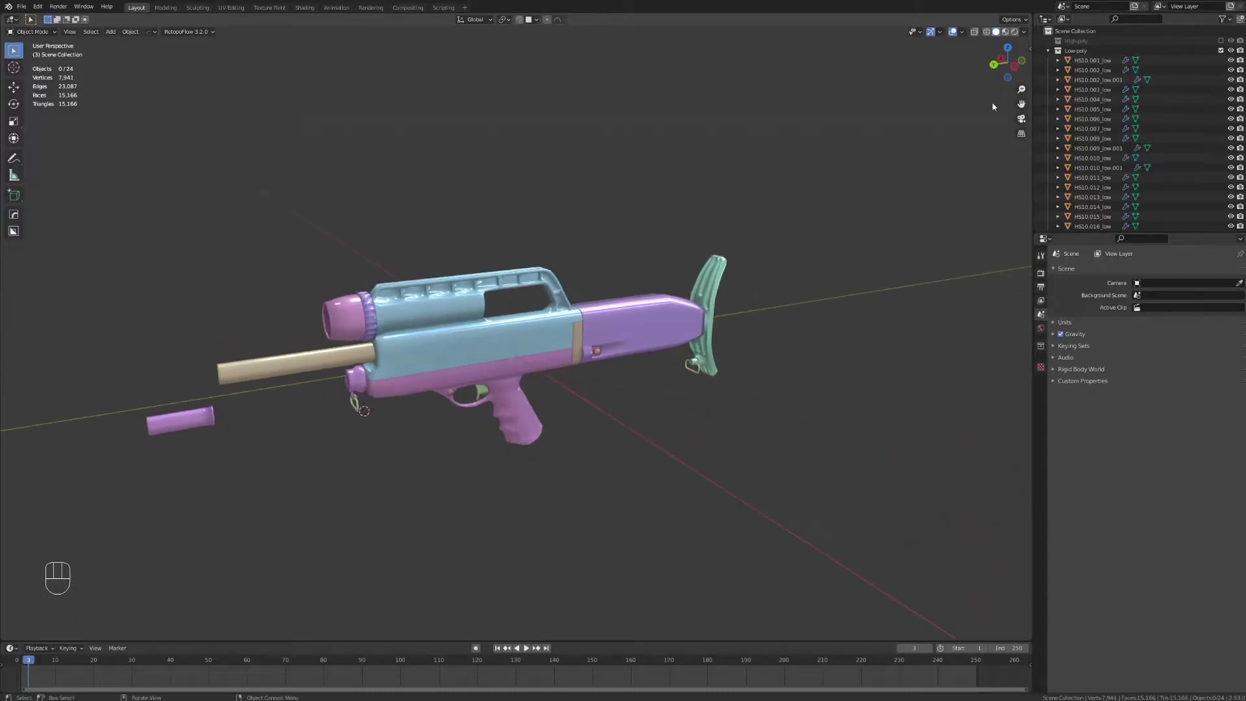
- Switch the viewport to Material Preview shading and inspect the textured low-poly shotgun
left_click(1005, 32)
mouse_move(632, 410)
middle_mouse_down()
mouse_move(651, 434)
mouse_move(601, 440)
mouse_move(592, 461)
mouse_move(656, 476)
mouse_move(628, 490)
middle_mouse_up()
middle_click_drag(735, 316, 381, 314)
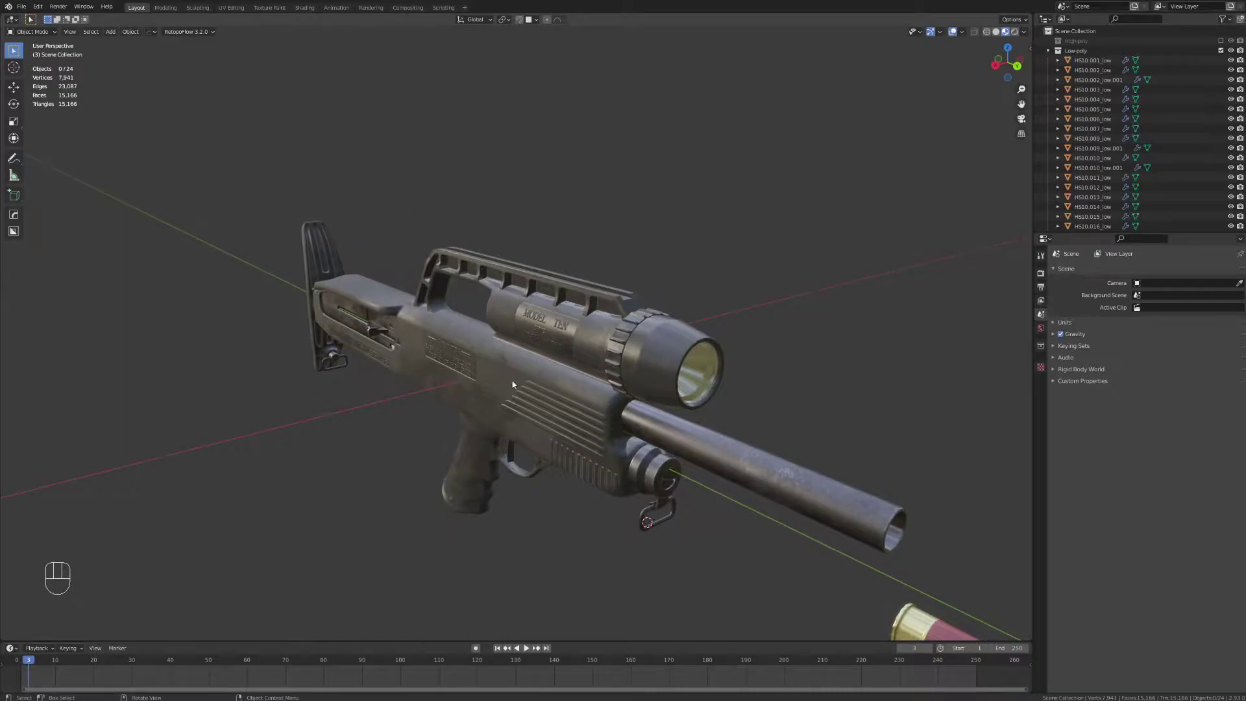
middle_click_drag(320, 432, 354, 446)
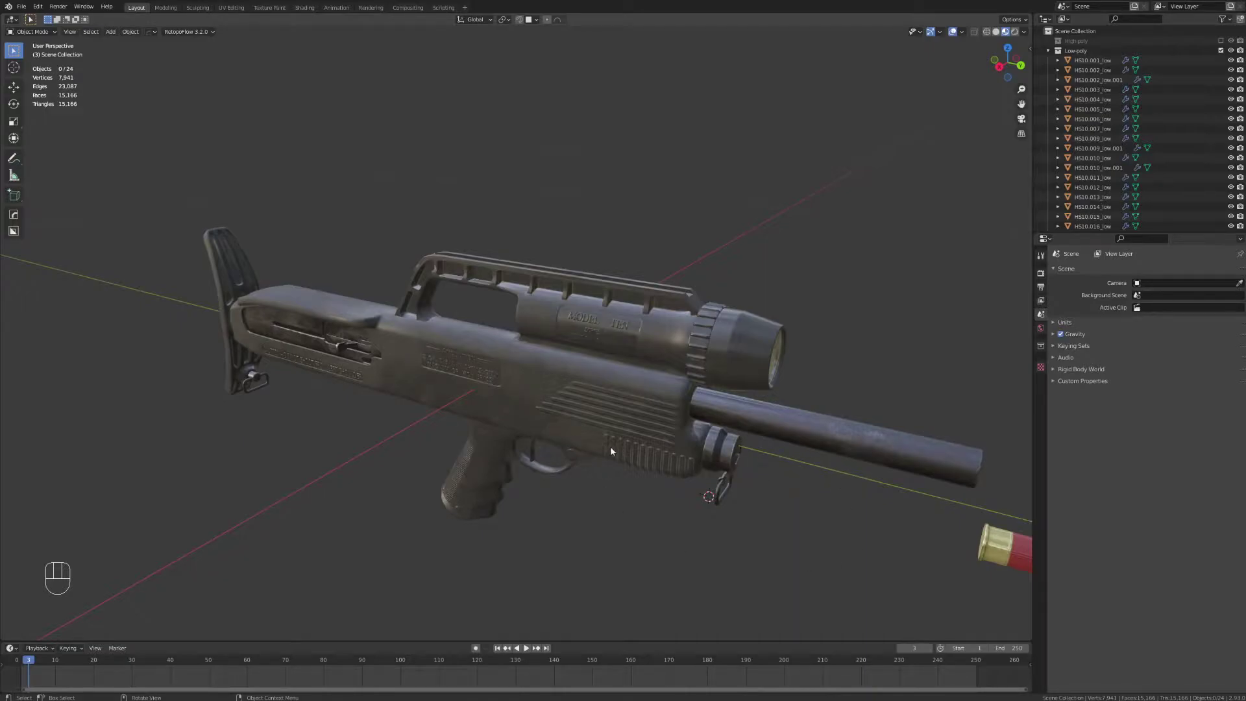
mouse_move(356, 449)
middle_mouse_down()
mouse_move(421, 434)
mouse_move(430, 444)
mouse_move(361, 459)
middle_mouse_up()
middle_click_drag(746, 428, 644, 402)
scroll(603, 391, "up", 3)
middle_click_drag(530, 377, 499, 246)
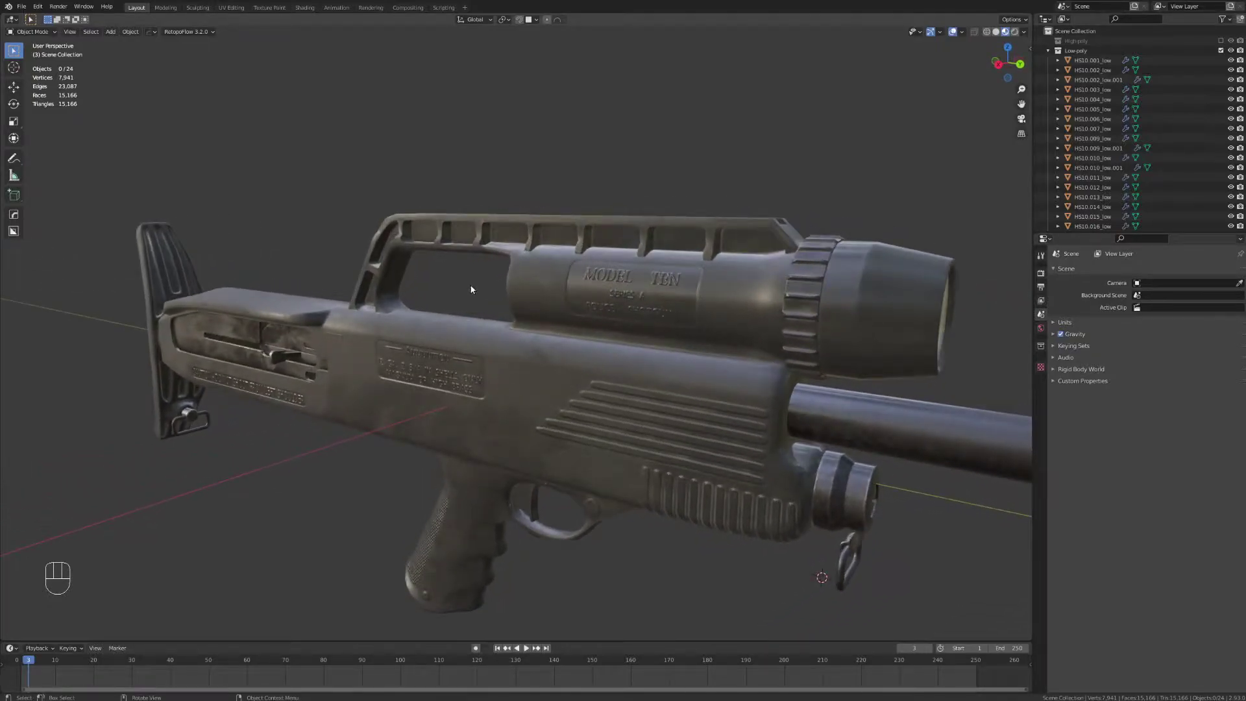
key("q")
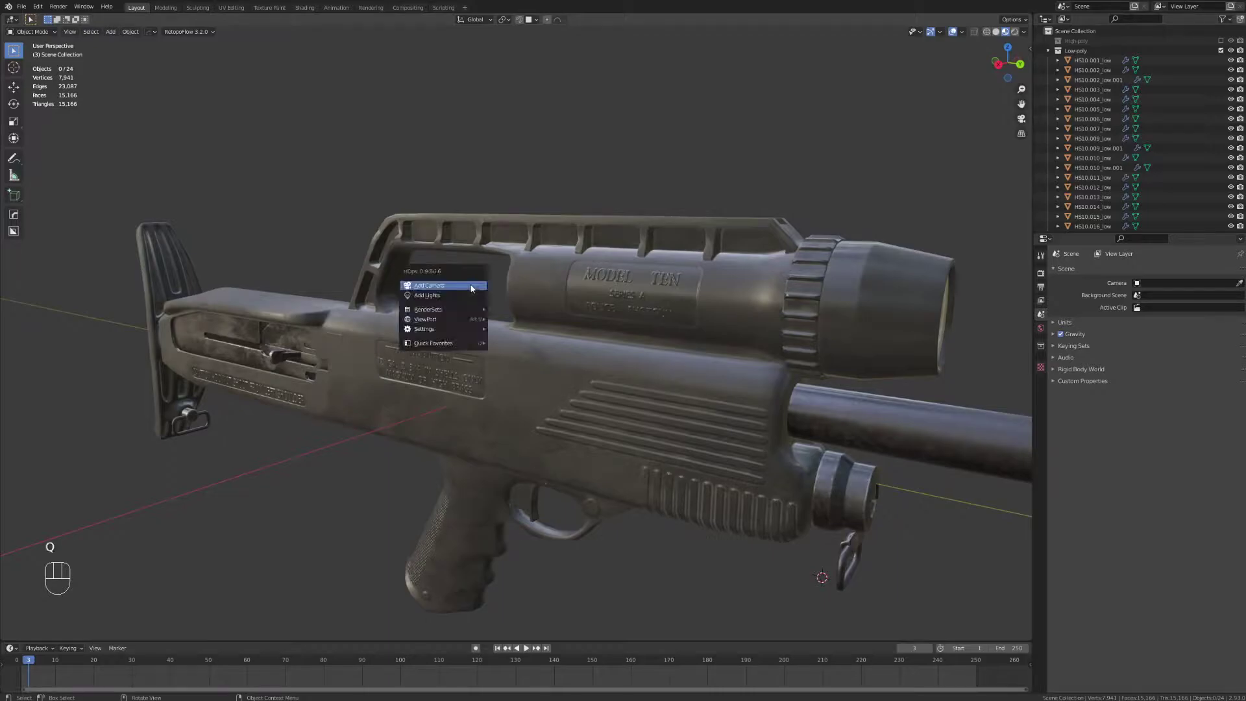
left_click(649, 266)
key("q")
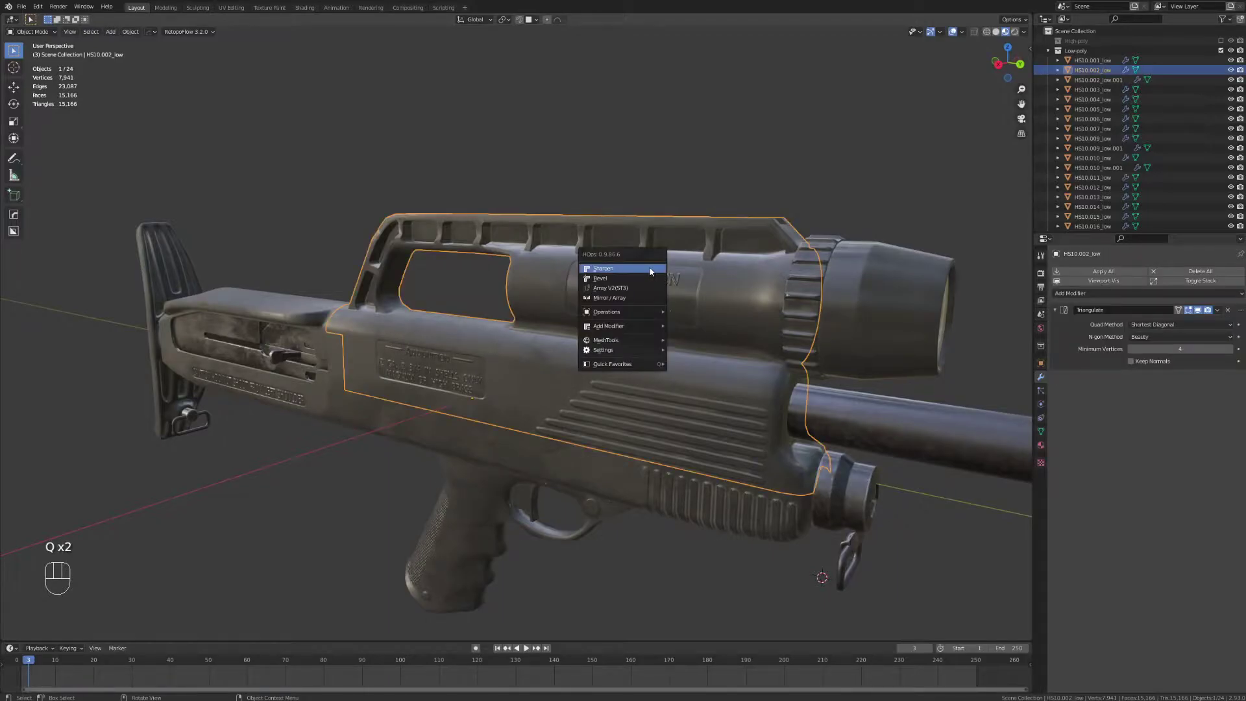
mouse_move(607, 324)
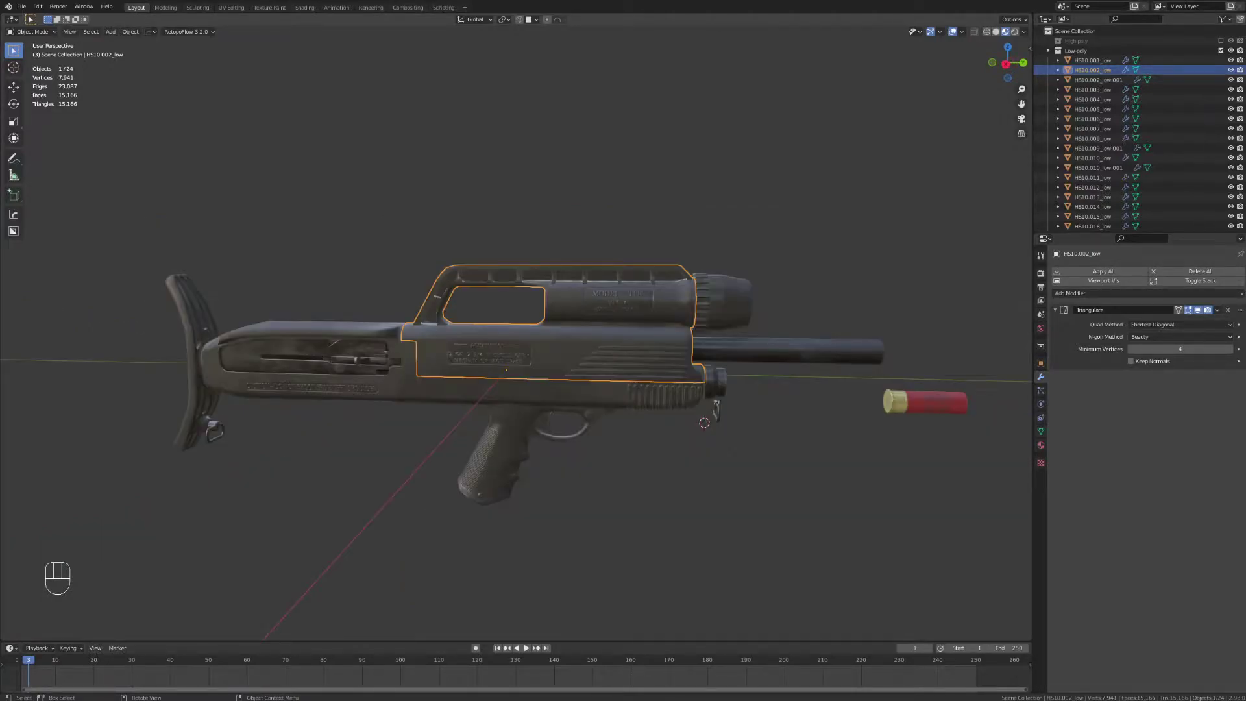
- Examine the textured low-poly shotgun from both sides and clear the object selection
middle_click_drag(726, 480, 634, 341)
middle_click_drag(598, 464, 606, 461)
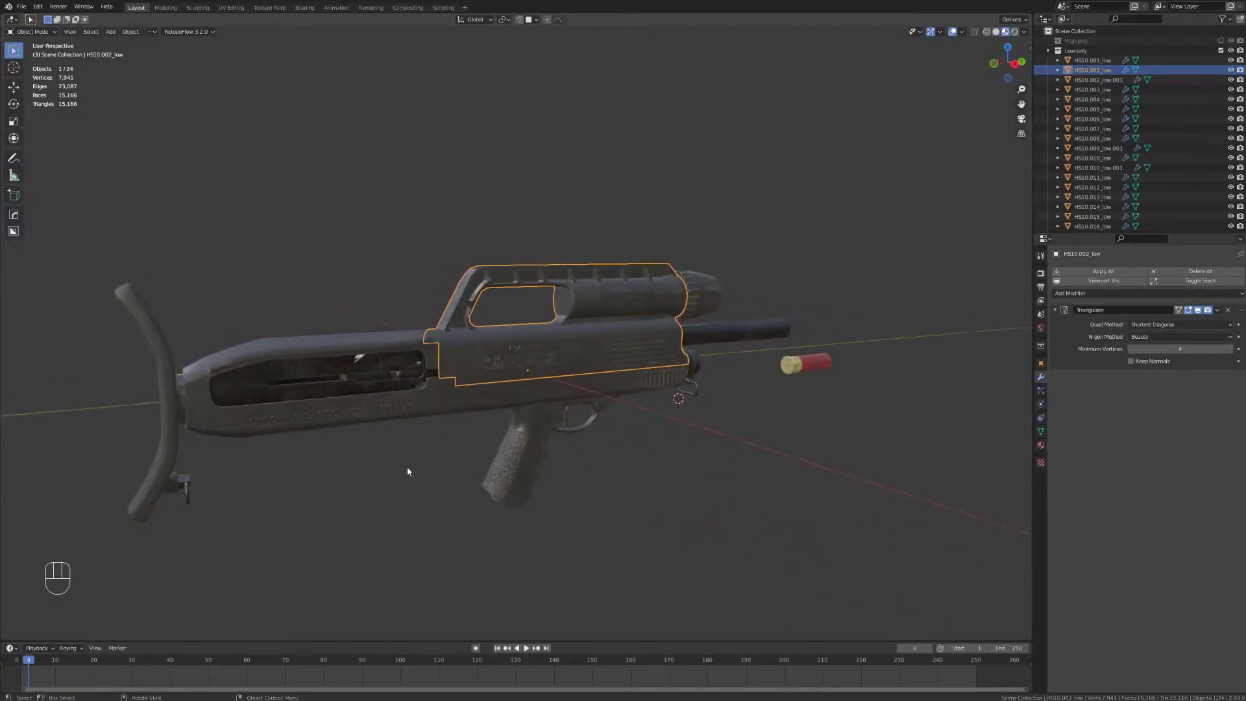
middle_click_drag(380, 459, 339, 478)
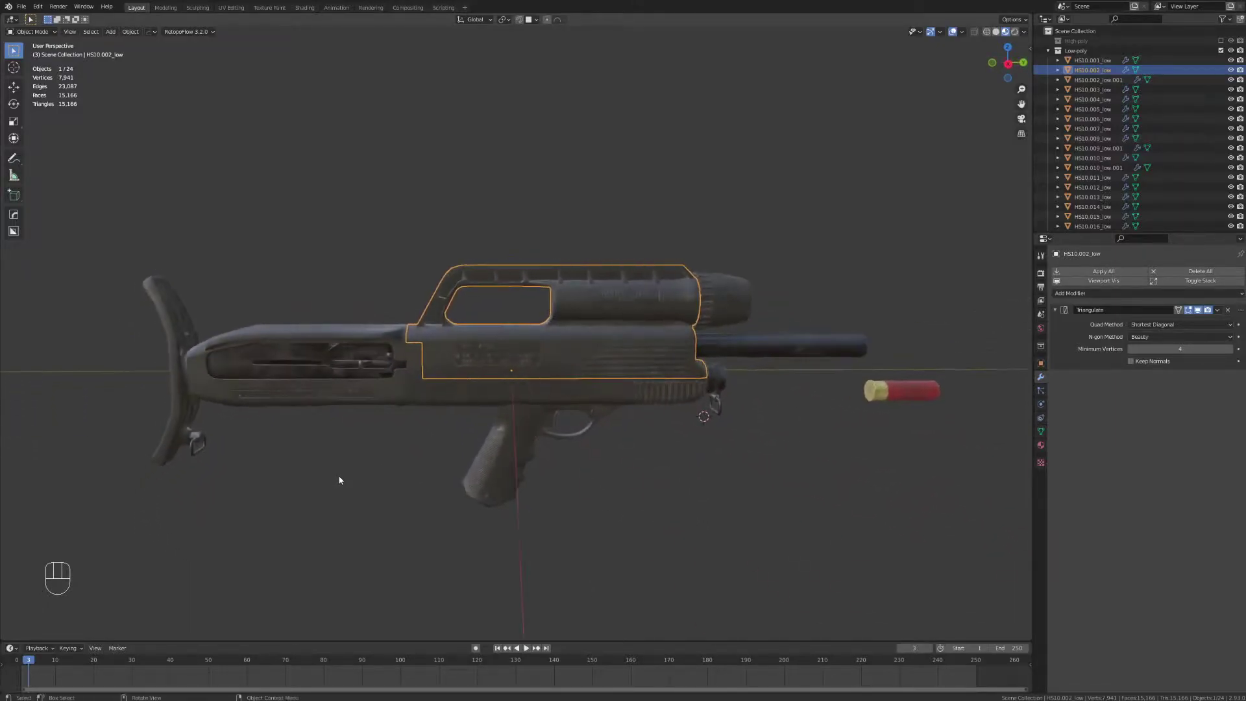
middle_click_drag(745, 431, 711, 413)
scroll(660, 393, "up", 2)
scroll(660, 393, "up", 2)
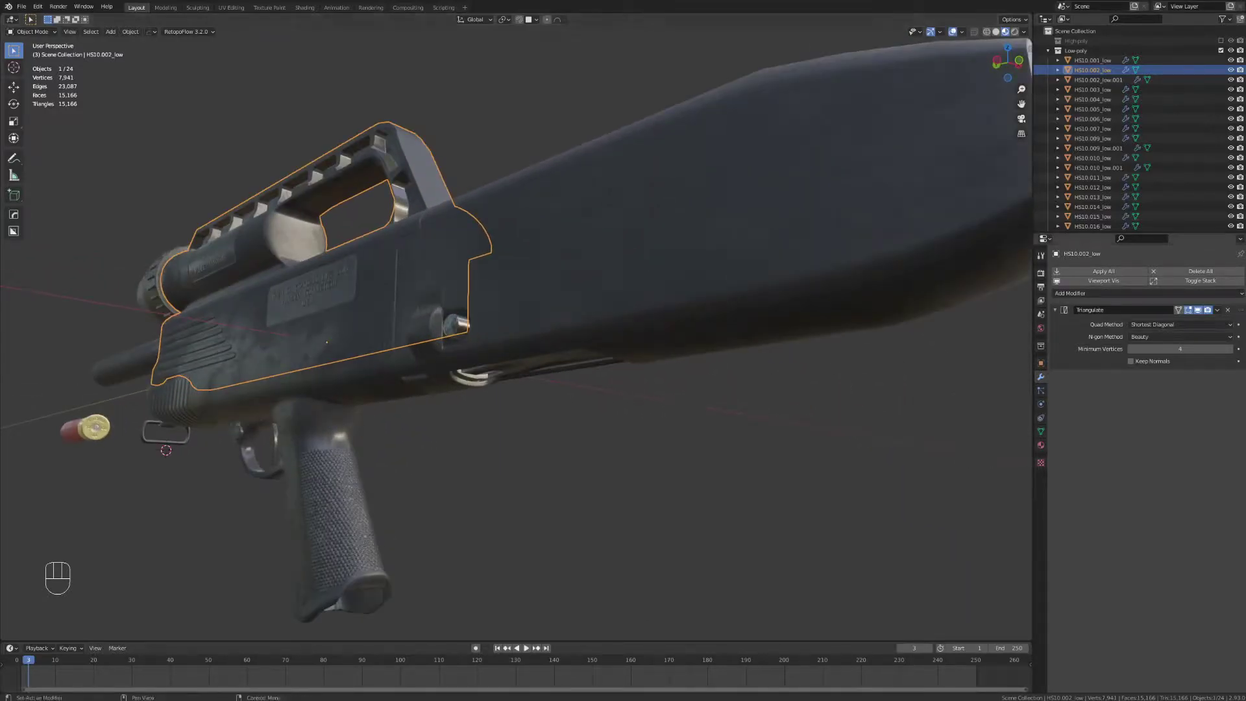
left_click(623, 305)
left_click(772, 423)
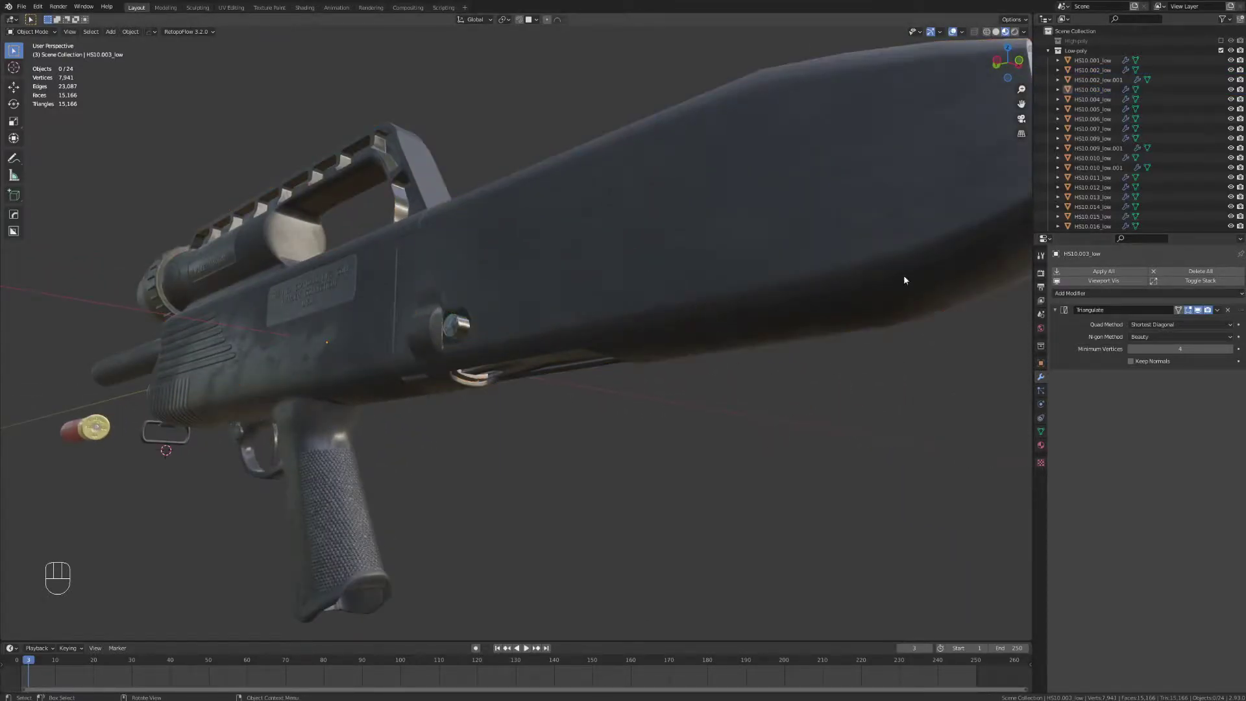
- Rotate the Material Preview environment lighting to 87° and view the engraved receiver and stock
left_click(1024, 32)
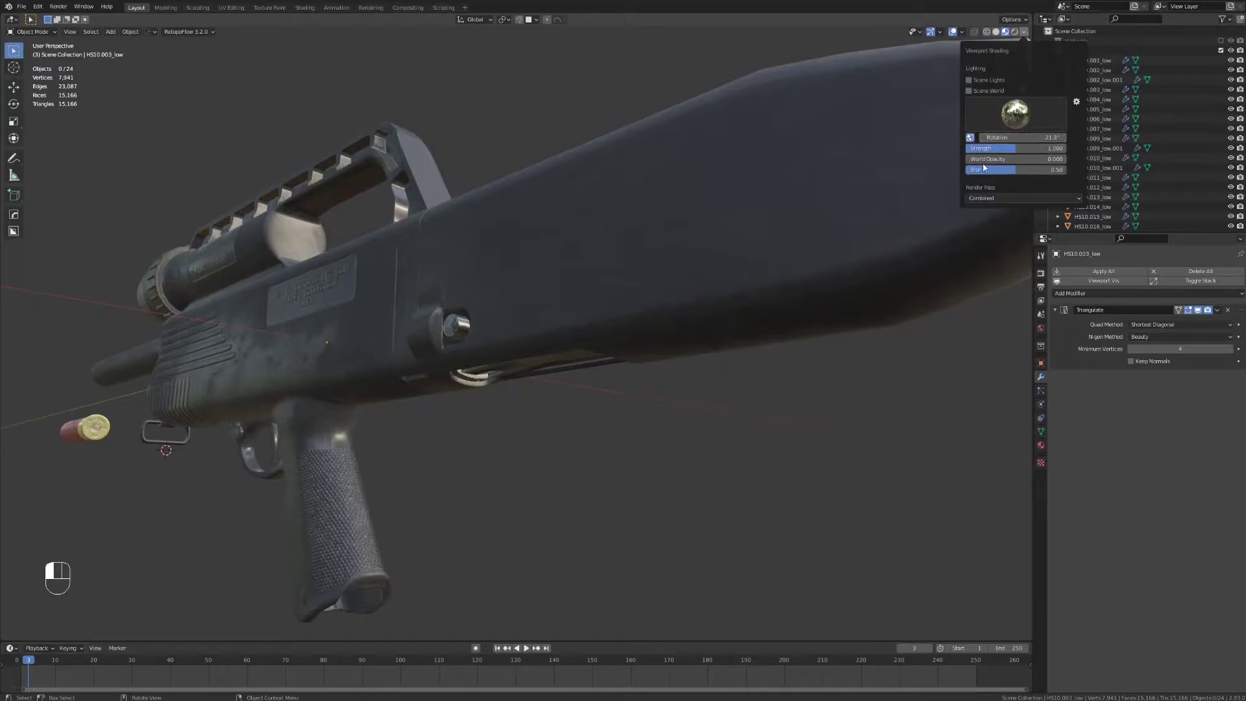
mouse_move(1022, 137)
left_mouse_down()
mouse_move(1155, 138)
mouse_move(1064, 138)
mouse_move(1077, 138)
left_mouse_up()
middle_click_drag(791, 198, 631, 290)
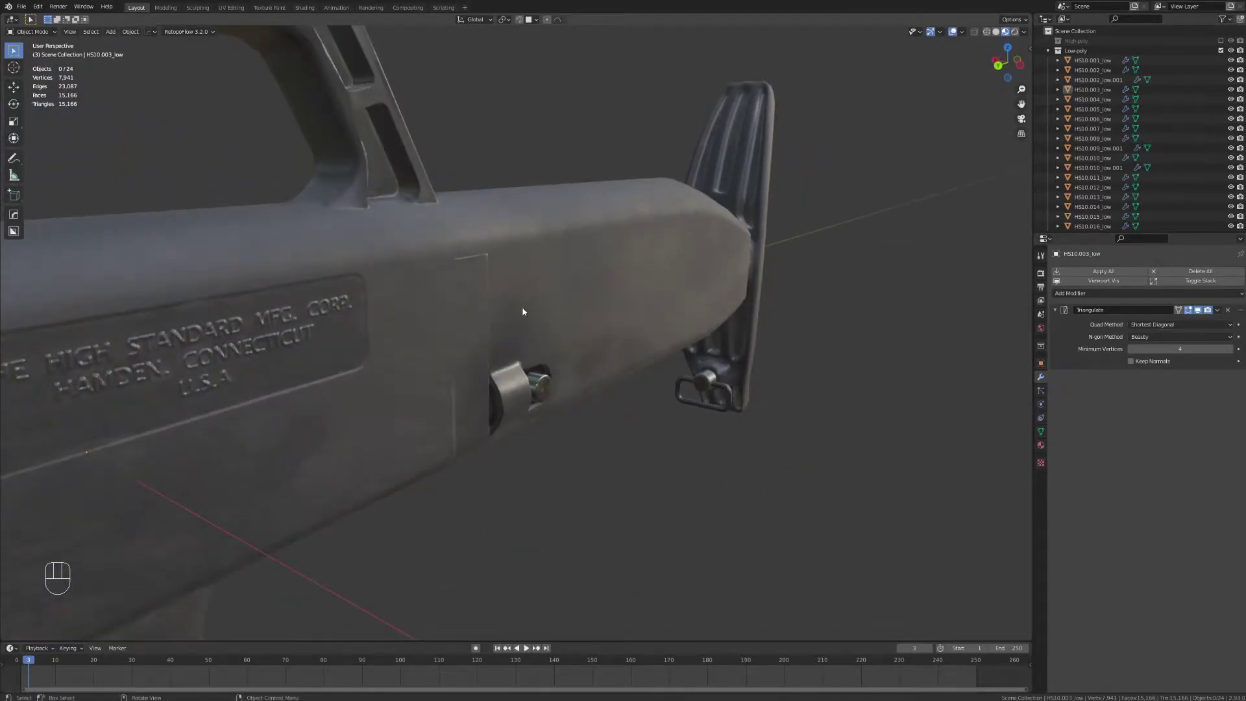
mouse_move(611, 388)
middle_mouse_down()
mouse_move(815, 420)
mouse_move(620, 420)
mouse_move(551, 381)
mouse_move(724, 403)
mouse_move(556, 353)
mouse_move(595, 319)
mouse_move(593, 302)
middle_mouse_up()
- Rotate the preview environment lighting further and view the carry handle's ribs up close
left_click(1024, 31)
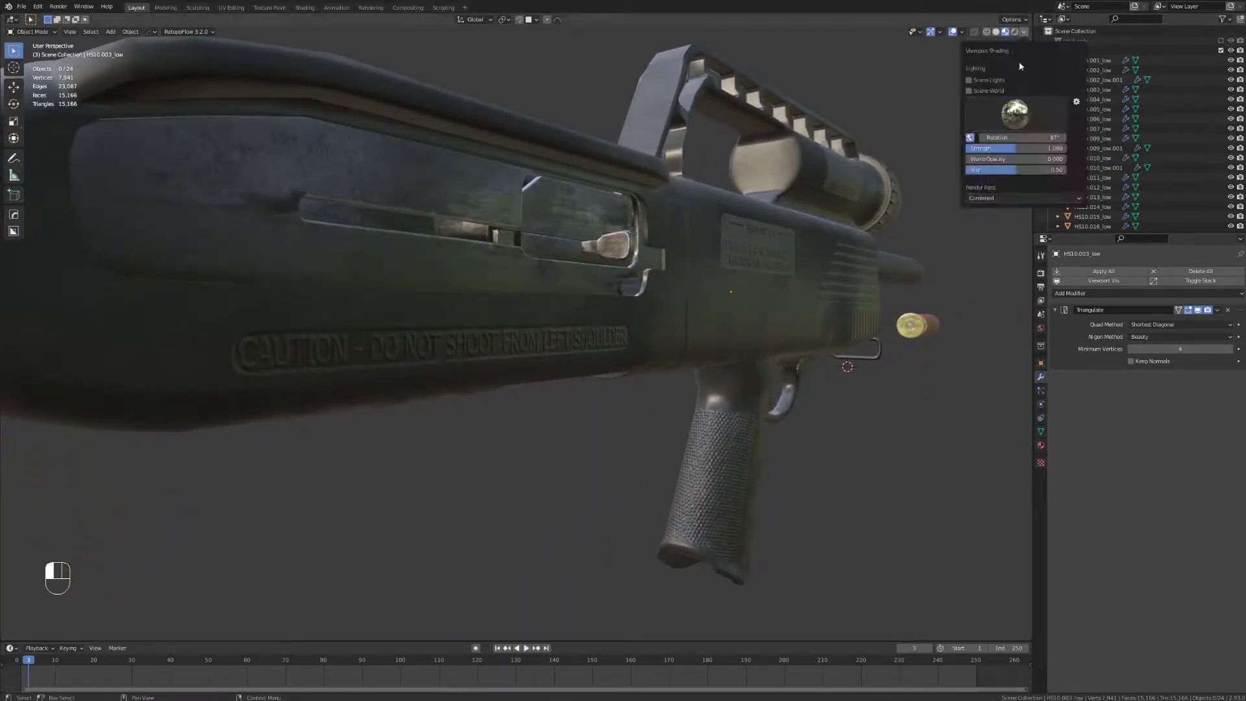
left_click_drag(1012, 138, 1090, 137)
middle_click_drag(649, 292, 590, 194)
scroll(591, 193, "up", 3)
mouse_move(648, 272)
middle_mouse_down("shift")
mouse_move(634, 258)
mouse_move(628, 325)
mouse_move(692, 282)
mouse_move(720, 305)
mouse_move(695, 312)
mouse_move(638, 288)
middle_mouse_up("shift")
scroll(692, 283, "up", 2)
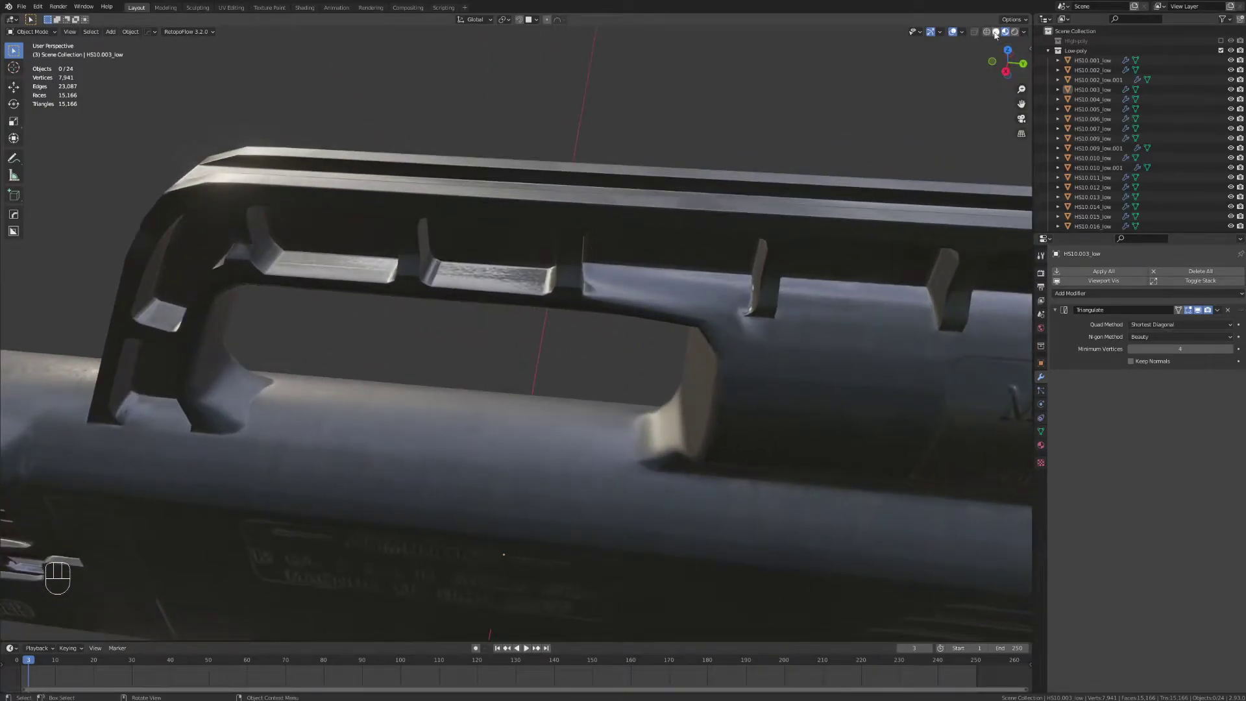
- Readjust the environment lighting rotation for the carry handle, and switch the viewport to Solid shading
left_click(1024, 31)
left_click_drag(1002, 138, 1029, 137)
middle_click_drag(856, 169, 787, 120)
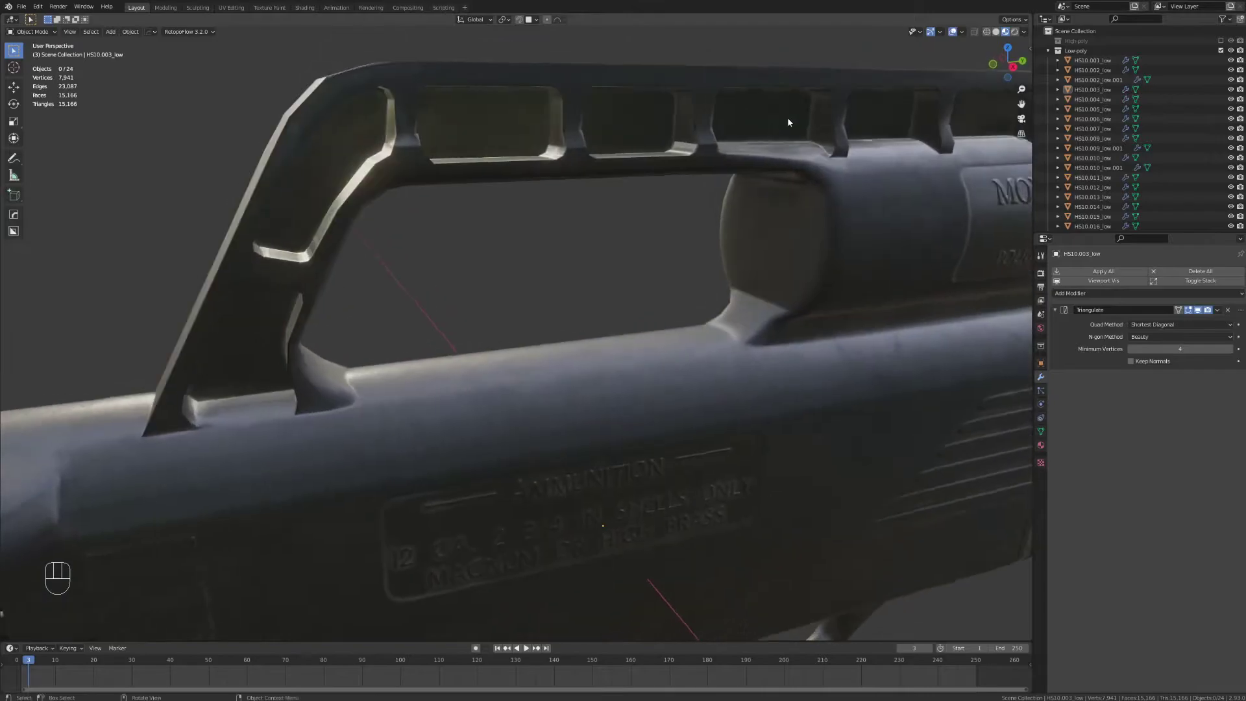
left_click(995, 32)
mouse_move(852, 174)
middle_mouse_down()
mouse_move(797, 182)
mouse_move(464, 151)
middle_mouse_up()
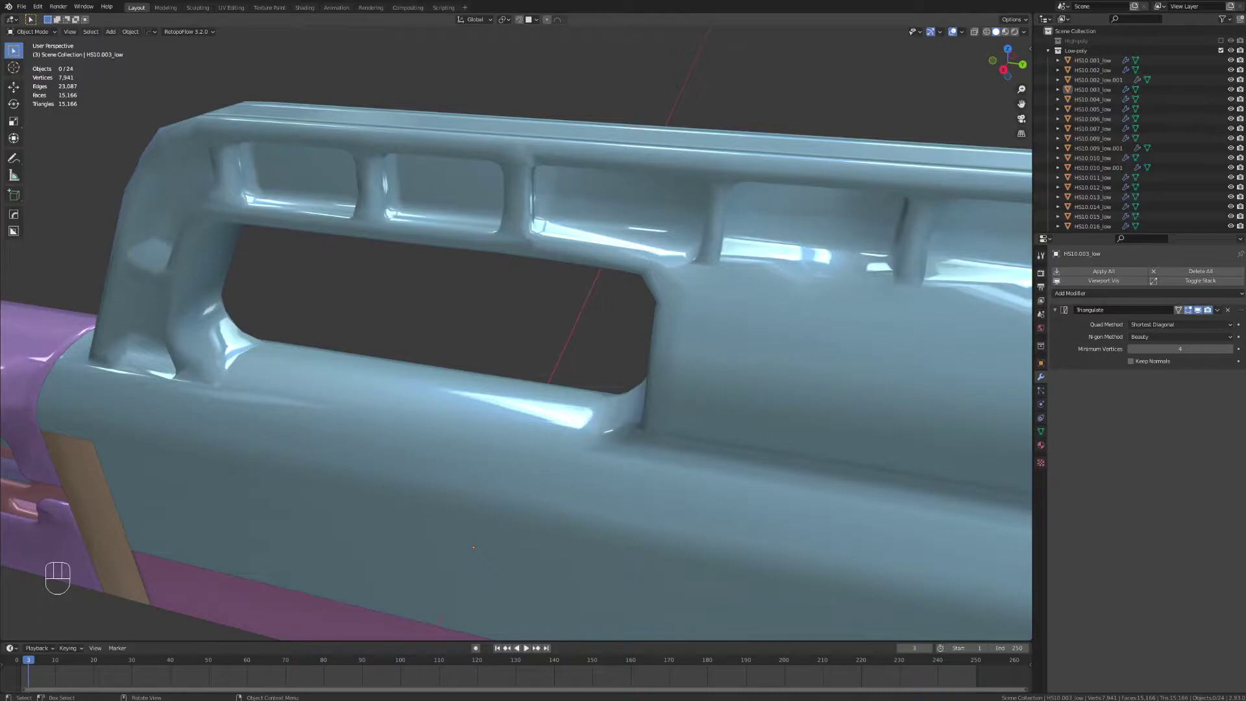
- Apply flat shading to the low-poly upper receiver for comparison, and restore its smooth shading
left_click(780, 377)
right_click(761, 317)
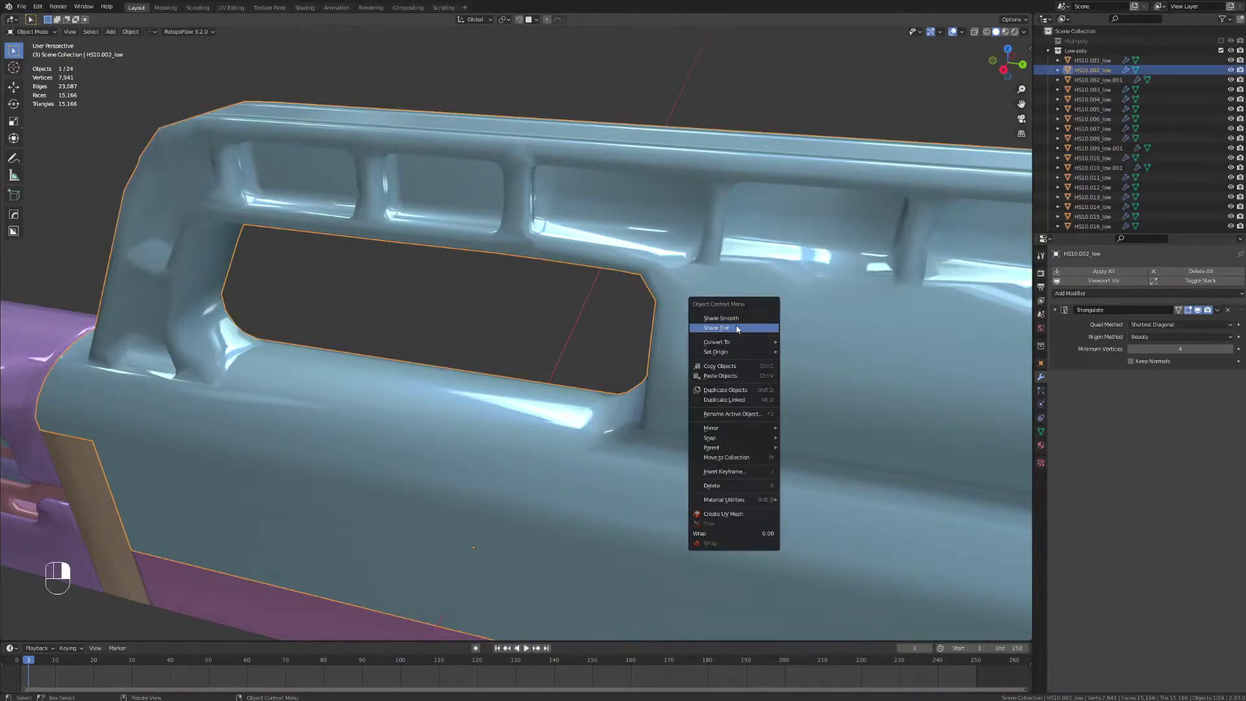
left_click(740, 329)
right_click(726, 332)
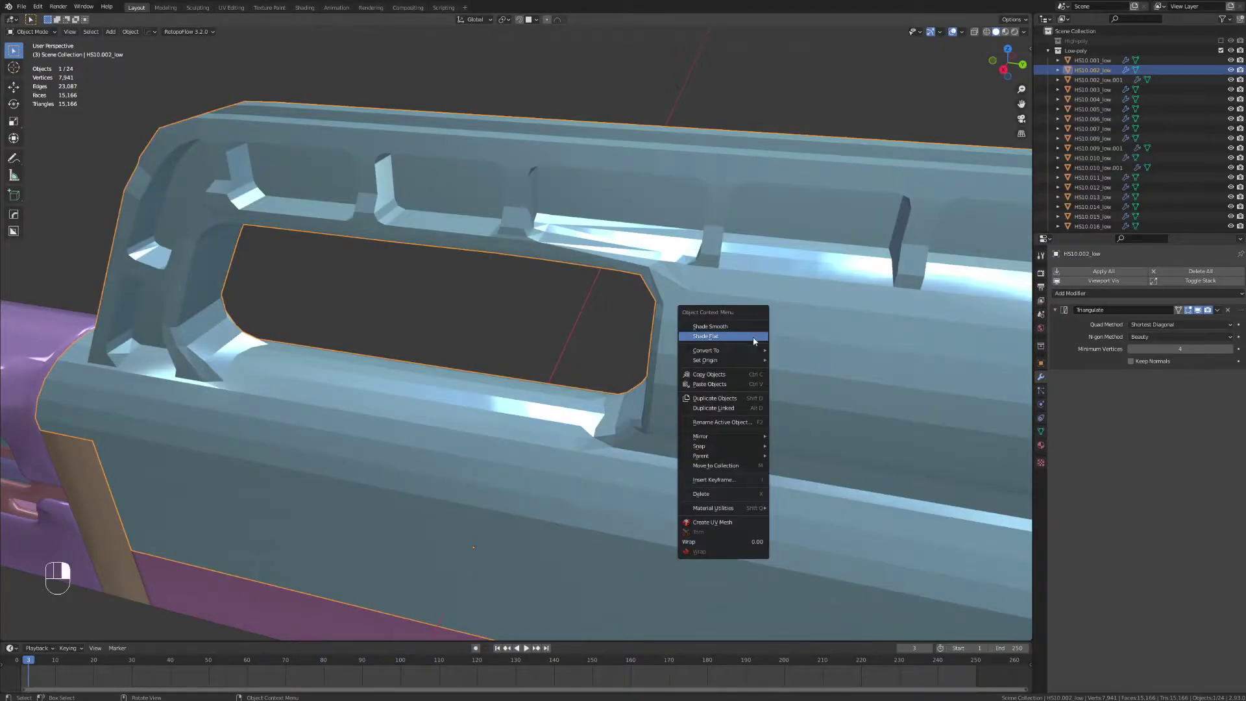
left_click(722, 320)
- Examine the smooth shading on the low-poly upper receiver around the carry handle cutout and rib recesses
middle_click_drag(421, 297, 447, 300)
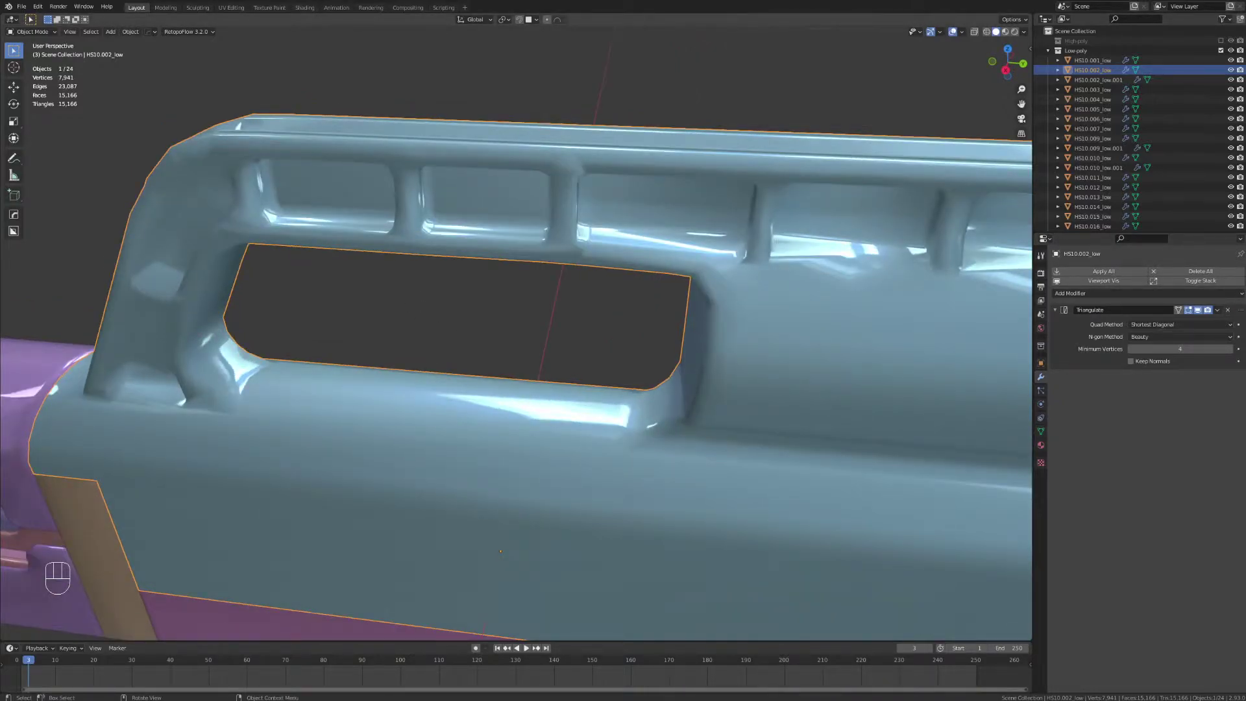
middle_click_drag(525, 322, 534, 325)
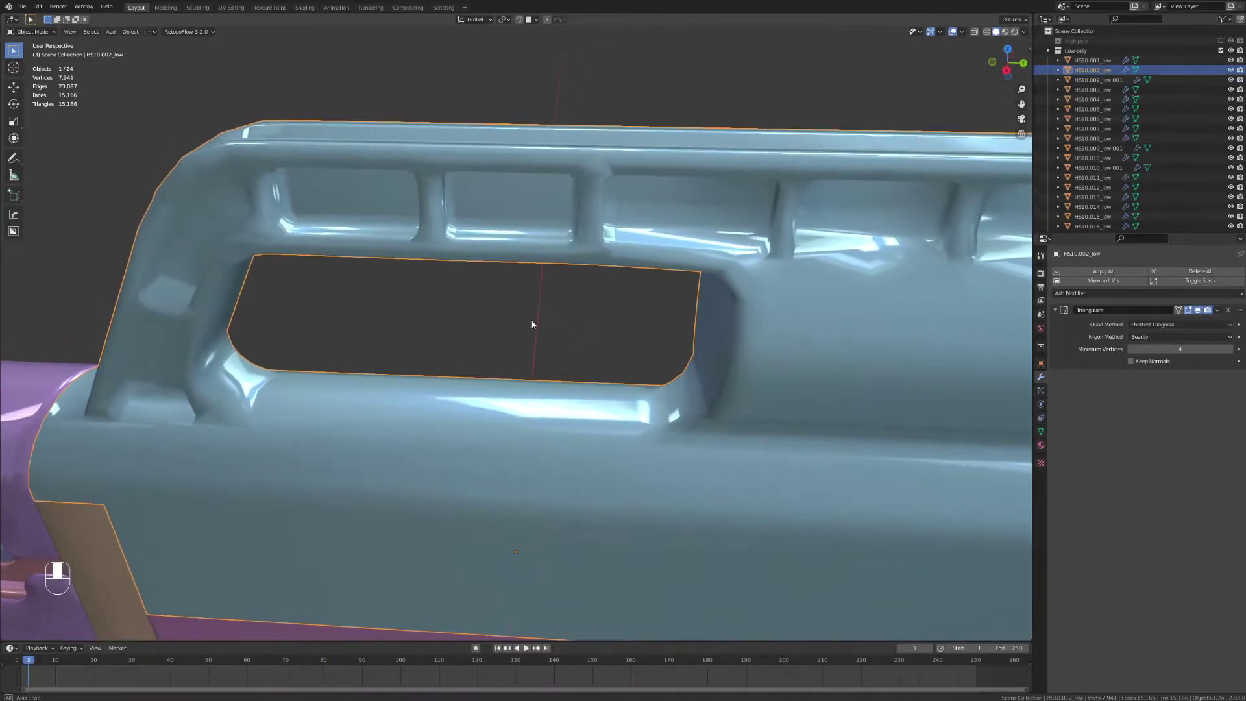
middle_click_drag(640, 301, 759, 190)
middle_click_drag(460, 249, 567, 245)
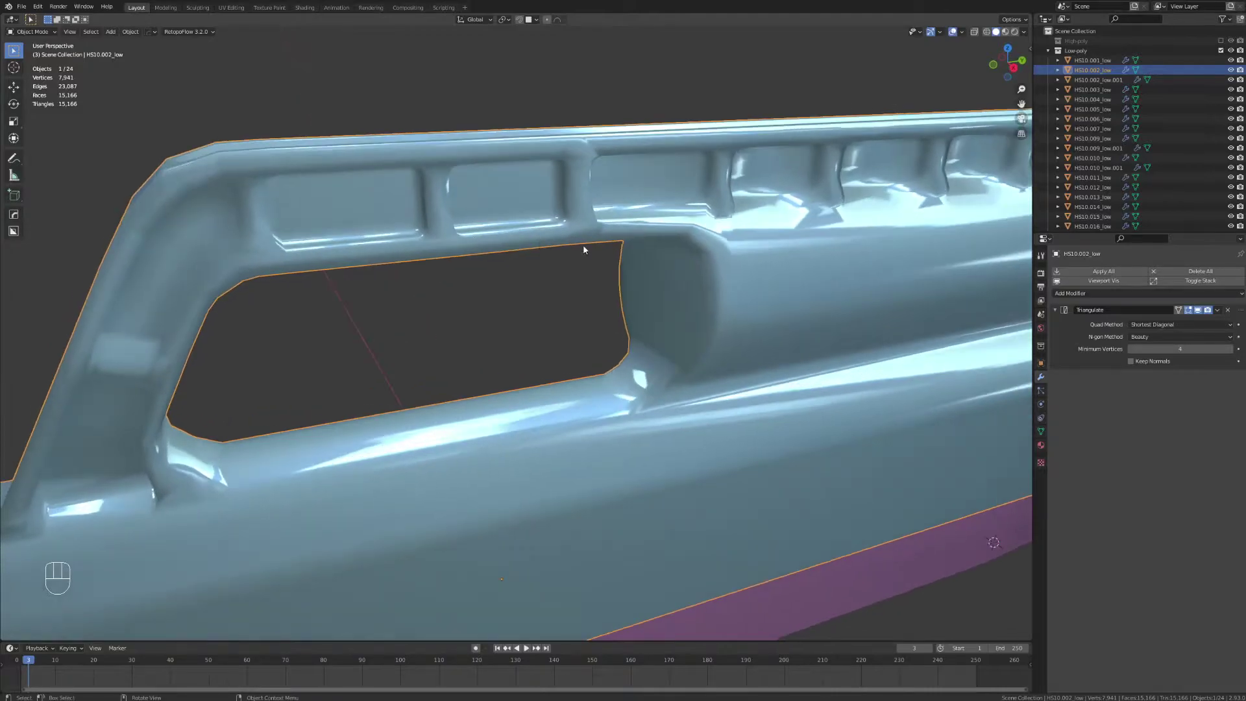
middle_click_drag(670, 206, 788, 226)
scroll(913, 315, "down", 8)
middle_click_drag(794, 325, 816, 277)
scroll(577, 349, "up", 2)
scroll(608, 326, "up", 4)
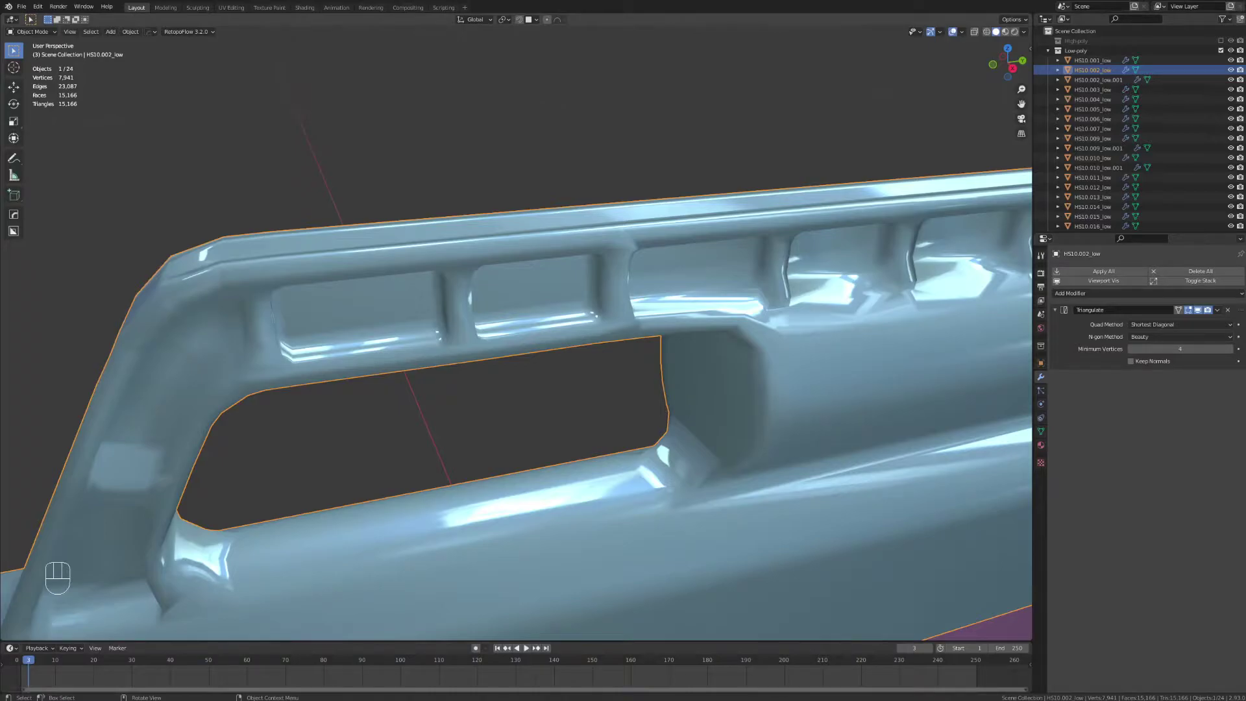
- Enter Edit Mode on the low-poly upper receiver and turn off the seam overlay
key("Tab")
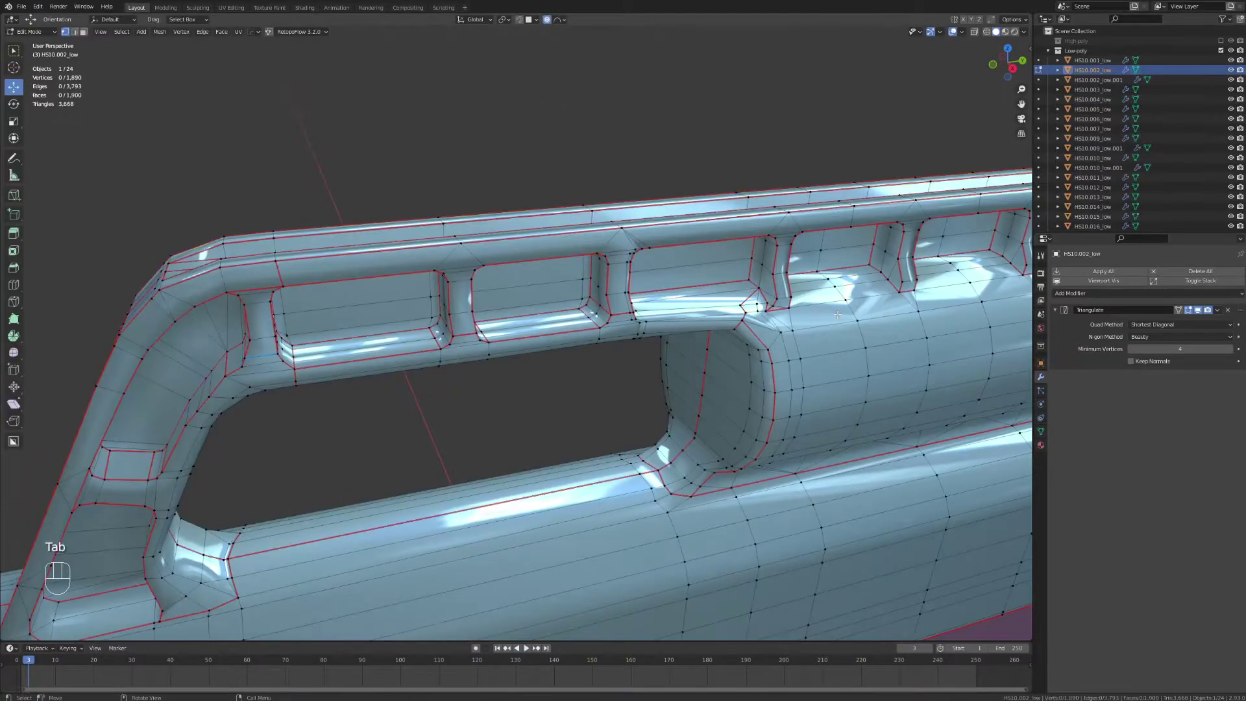
left_click(963, 33)
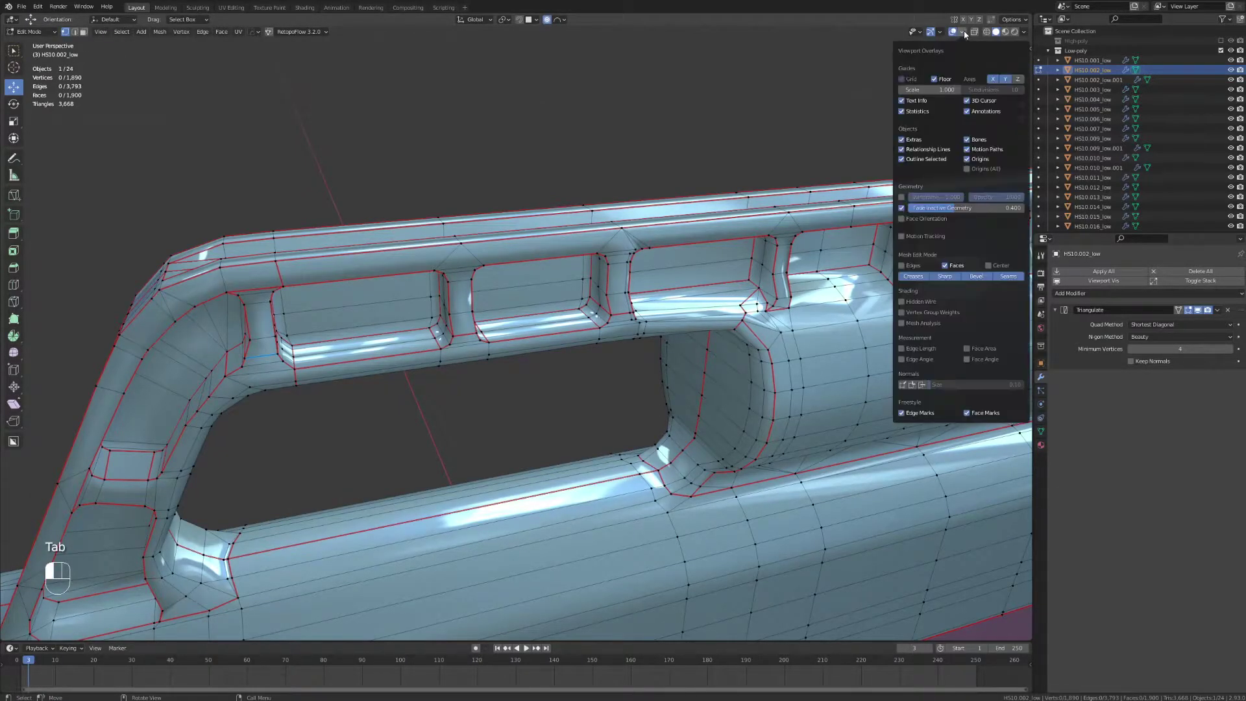
left_click(1007, 276)
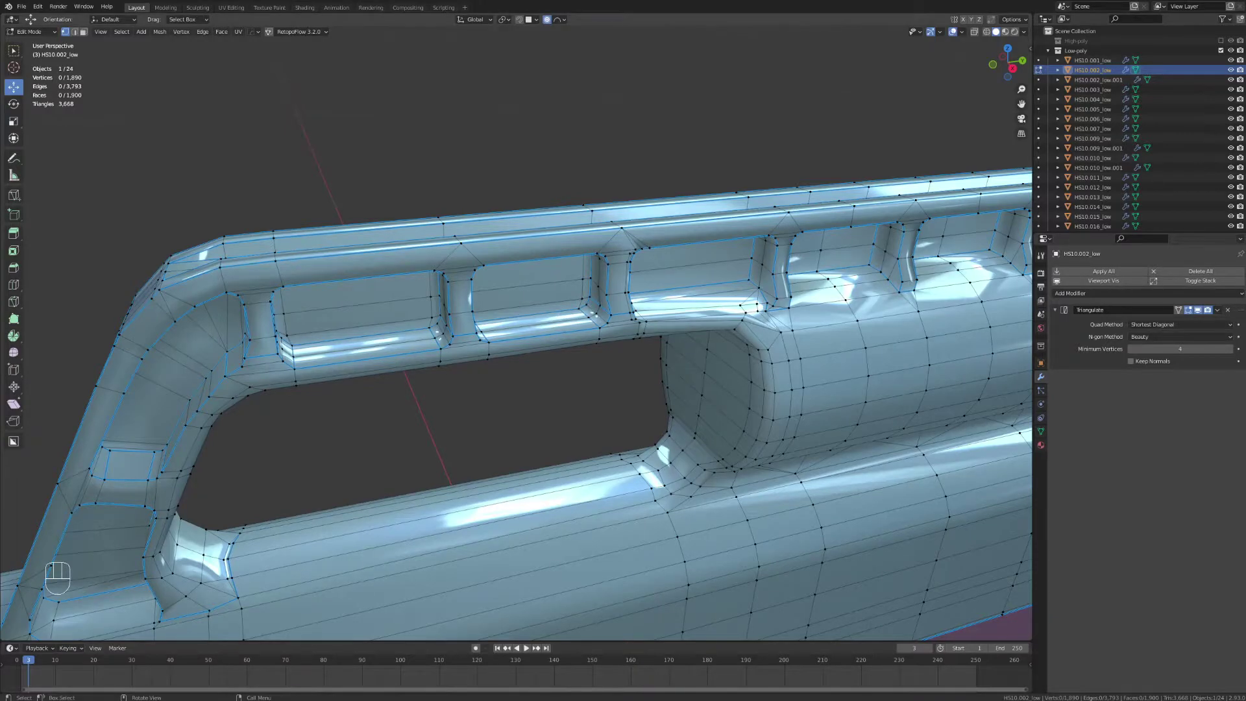
- Return the low-poly upper receiver to Object Mode, and look up the HardOps sharpening operations and the mesh's Auto Smooth setting
key("Tab")
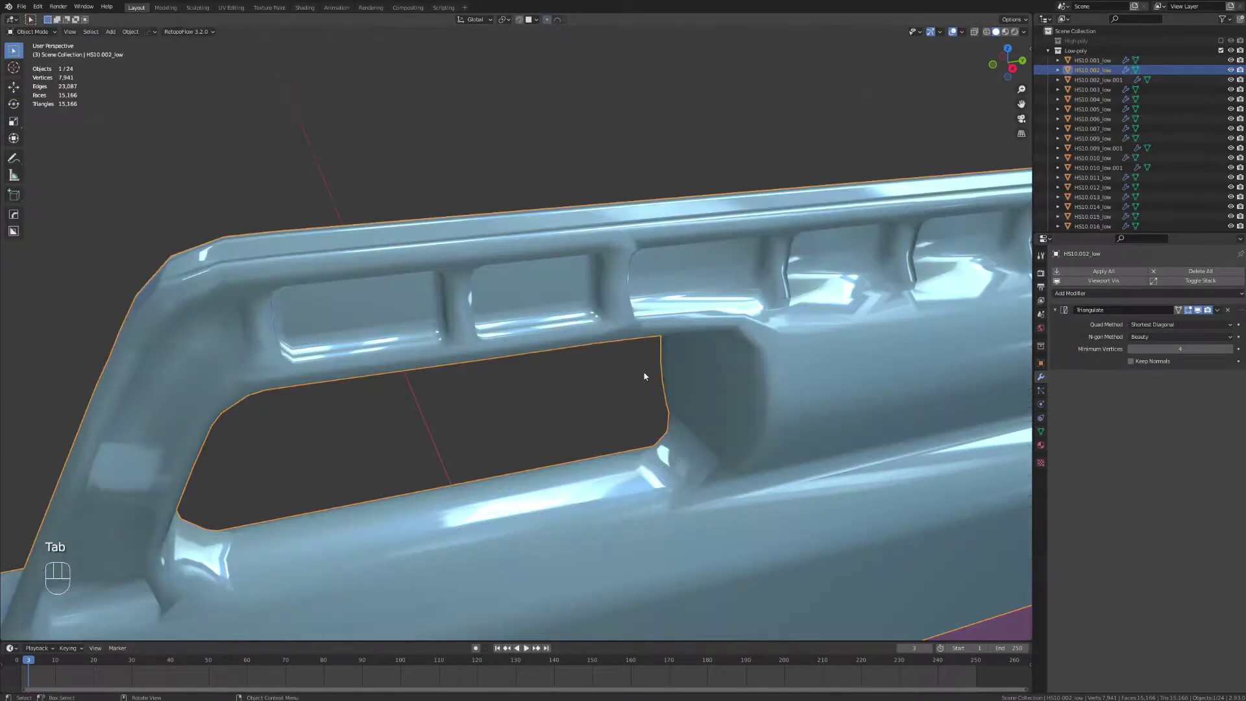
key("q")
scroll(745, 395, "down", 2)
mouse_move(745, 395)
middle_mouse_down()
mouse_move(742, 376)
mouse_move(758, 400)
middle_mouse_up()
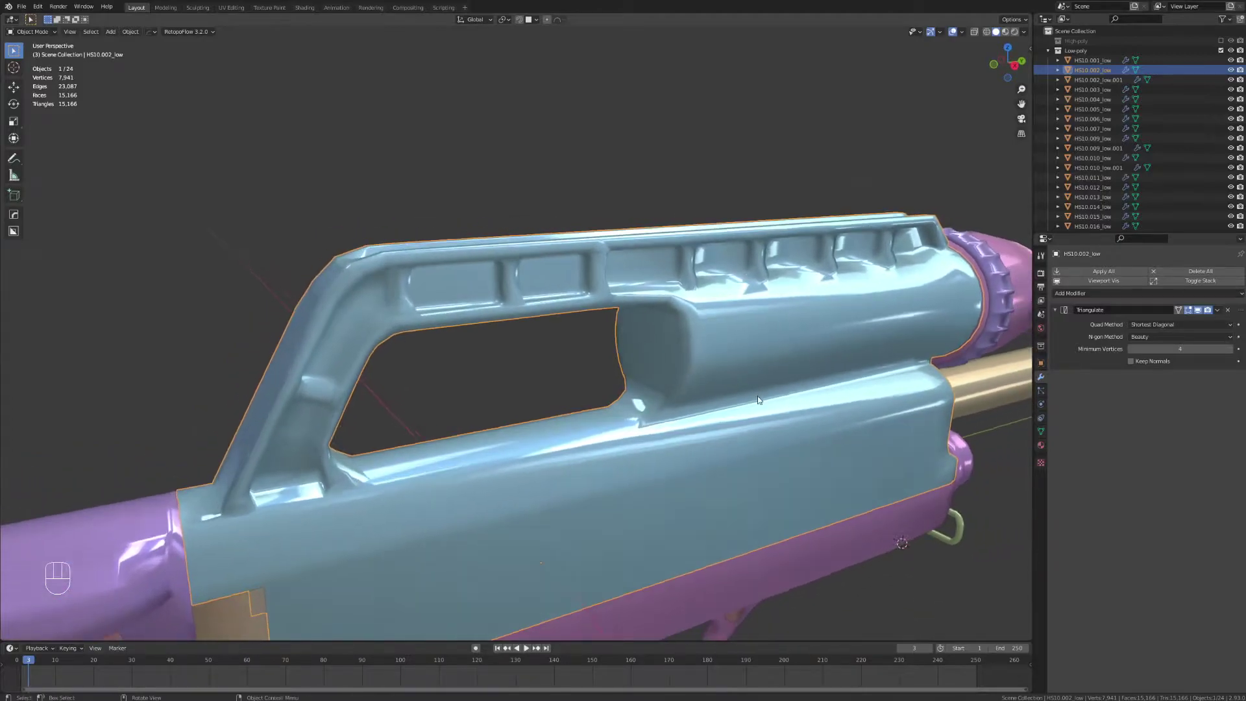
middle_click(640, 354)
key("q")
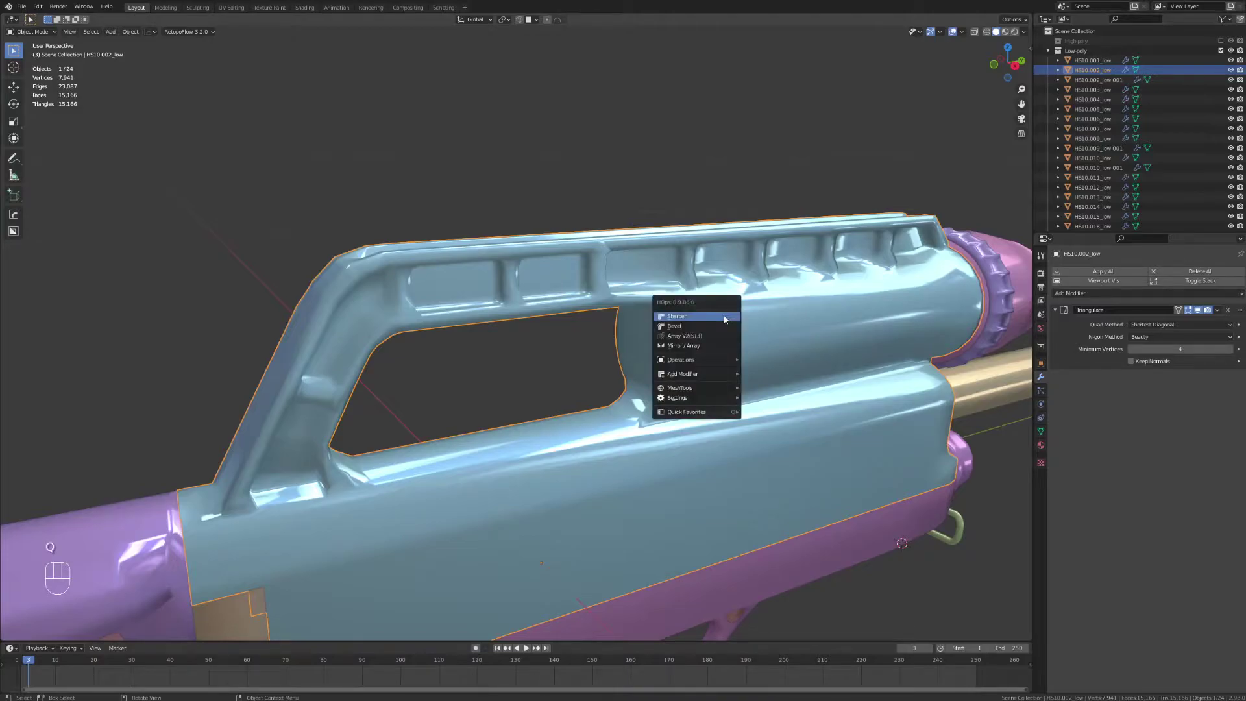
mouse_move(698, 360)
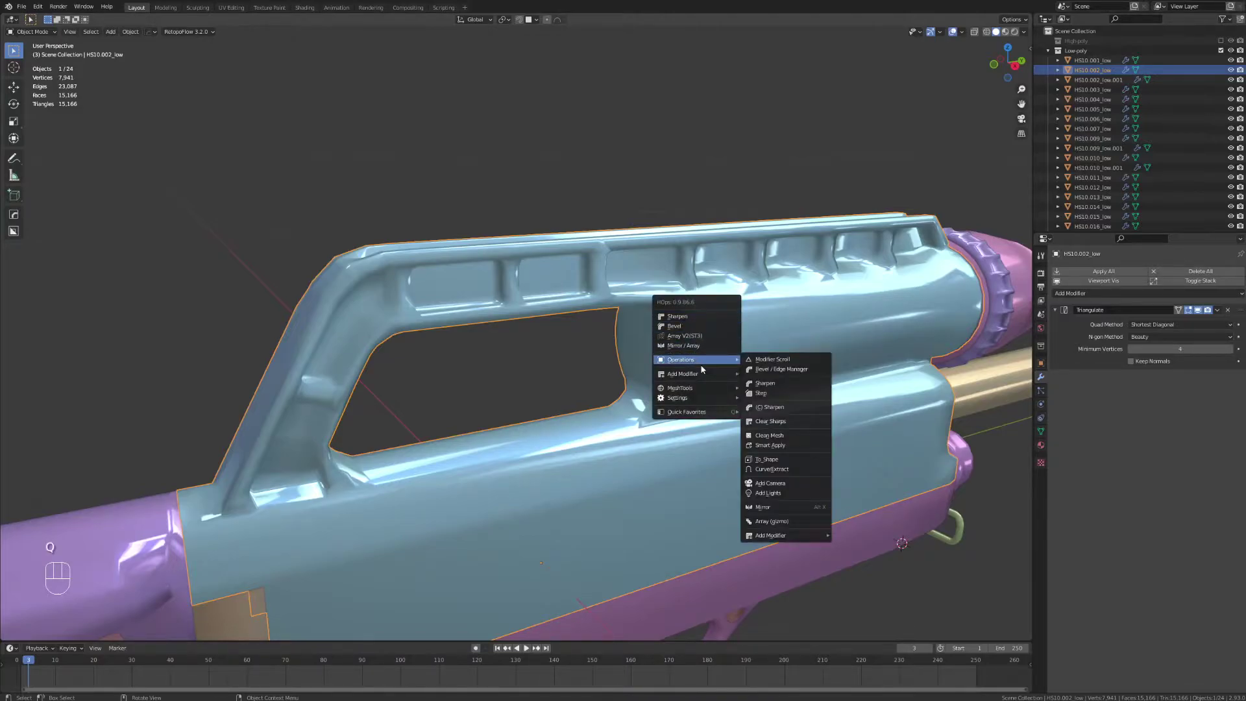
left_click(770, 421)
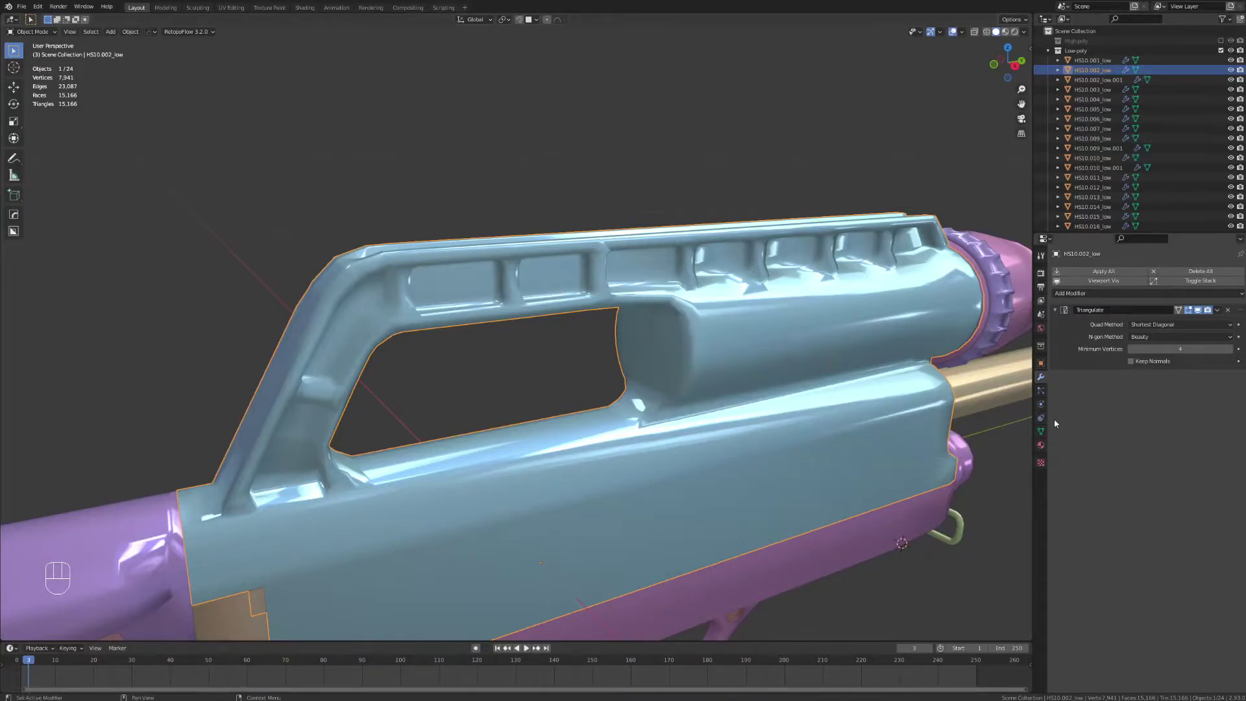
left_click(1041, 431)
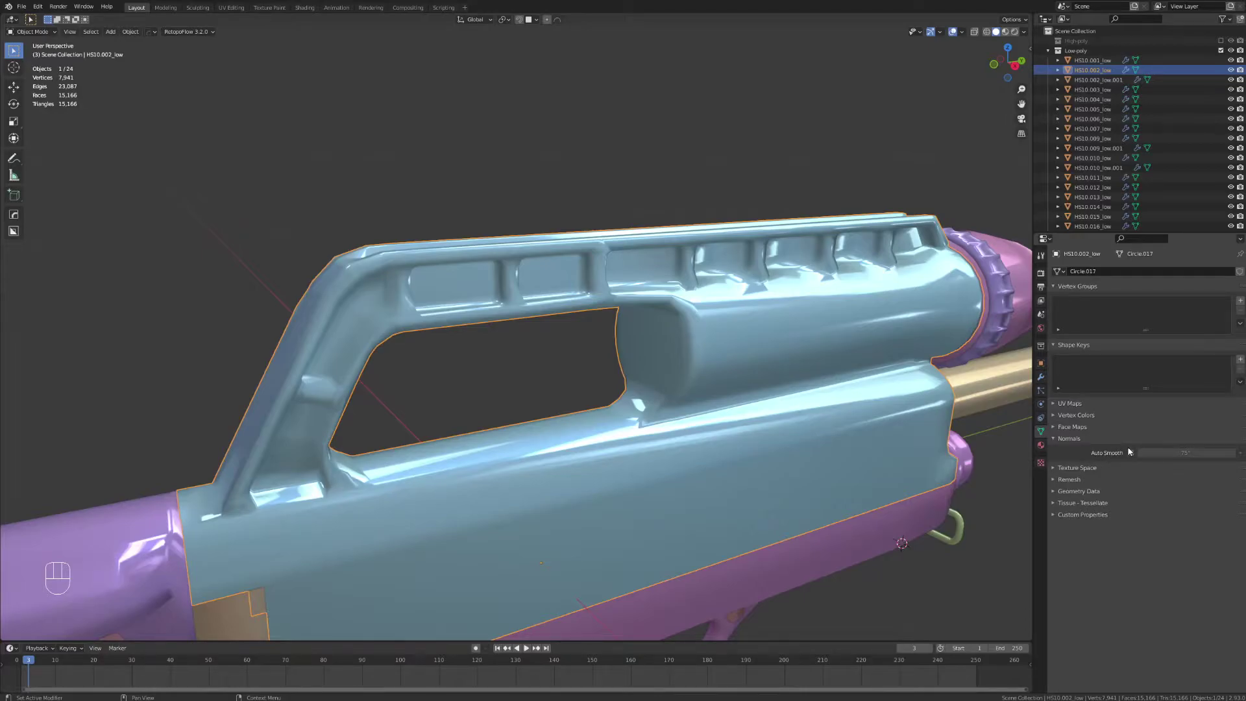
- Examine the smooth shading across the low-poly shotgun from both sides, including the carry handle, receiver and rear stock housing
middle_click_drag(759, 331, 764, 328)
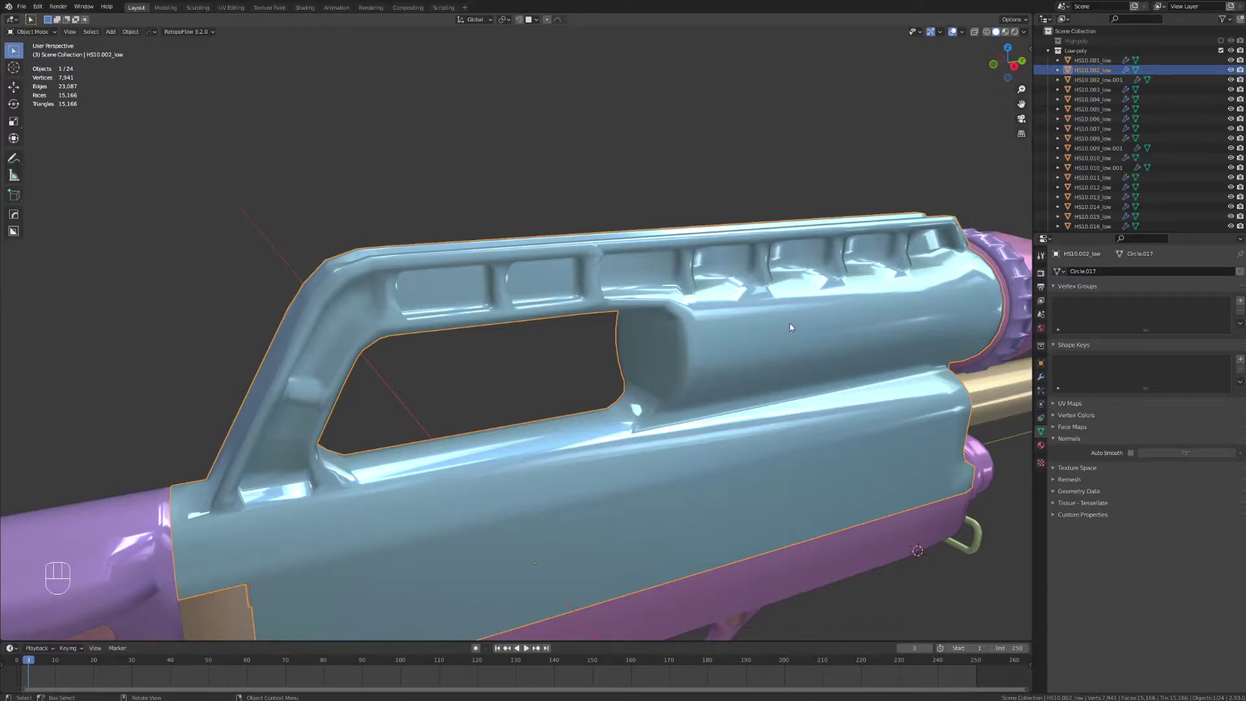
scroll(638, 426, "down", 2)
middle_click_drag(638, 426, 639, 403)
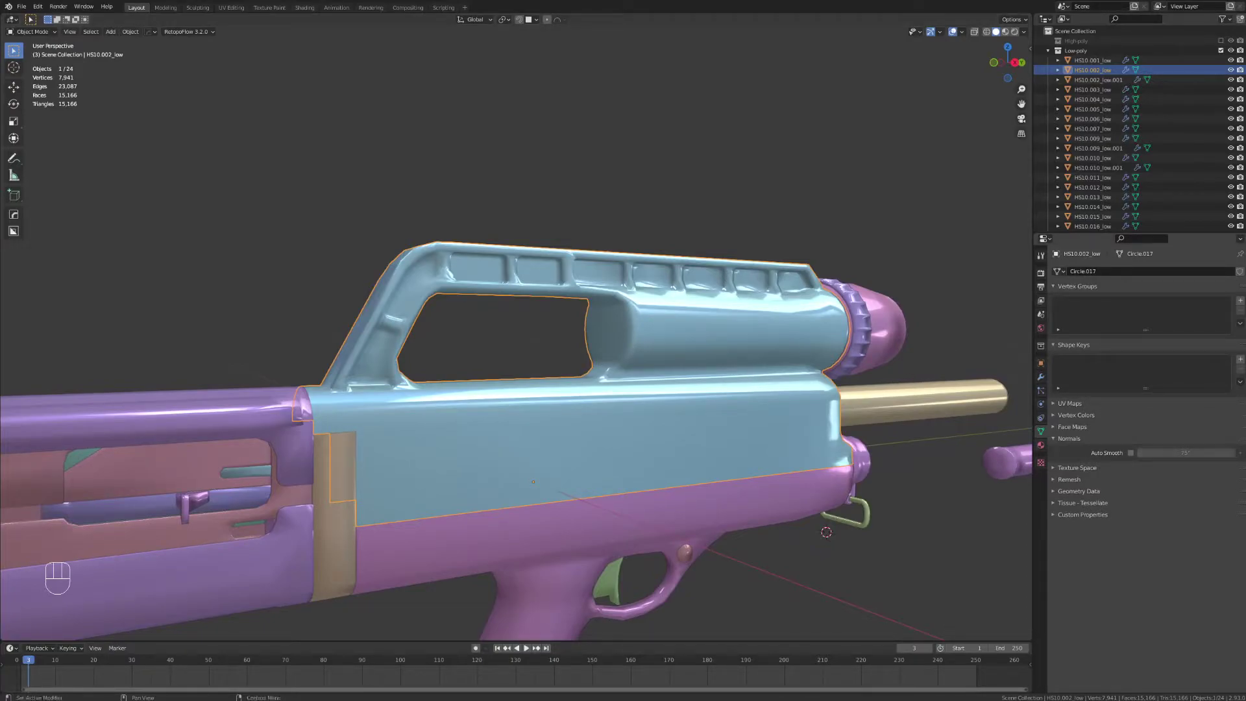
middle_click_drag(499, 353, 611, 364)
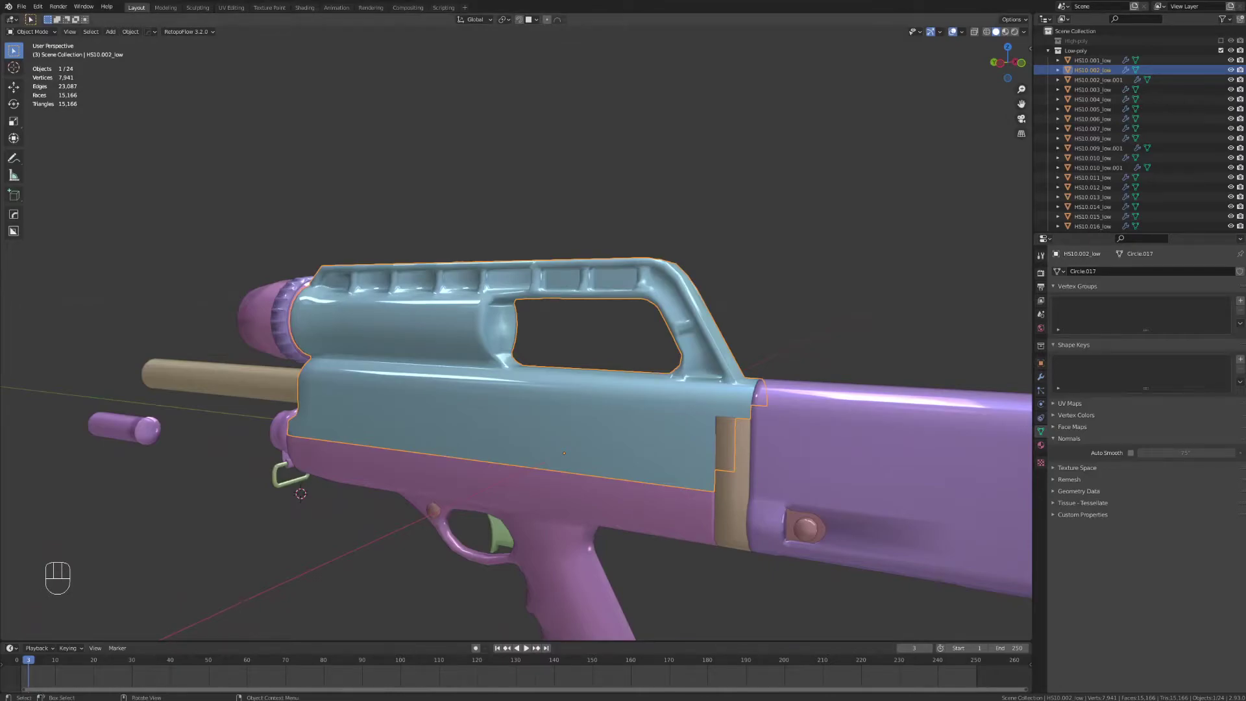
middle_click_drag(935, 264, 635, 231)
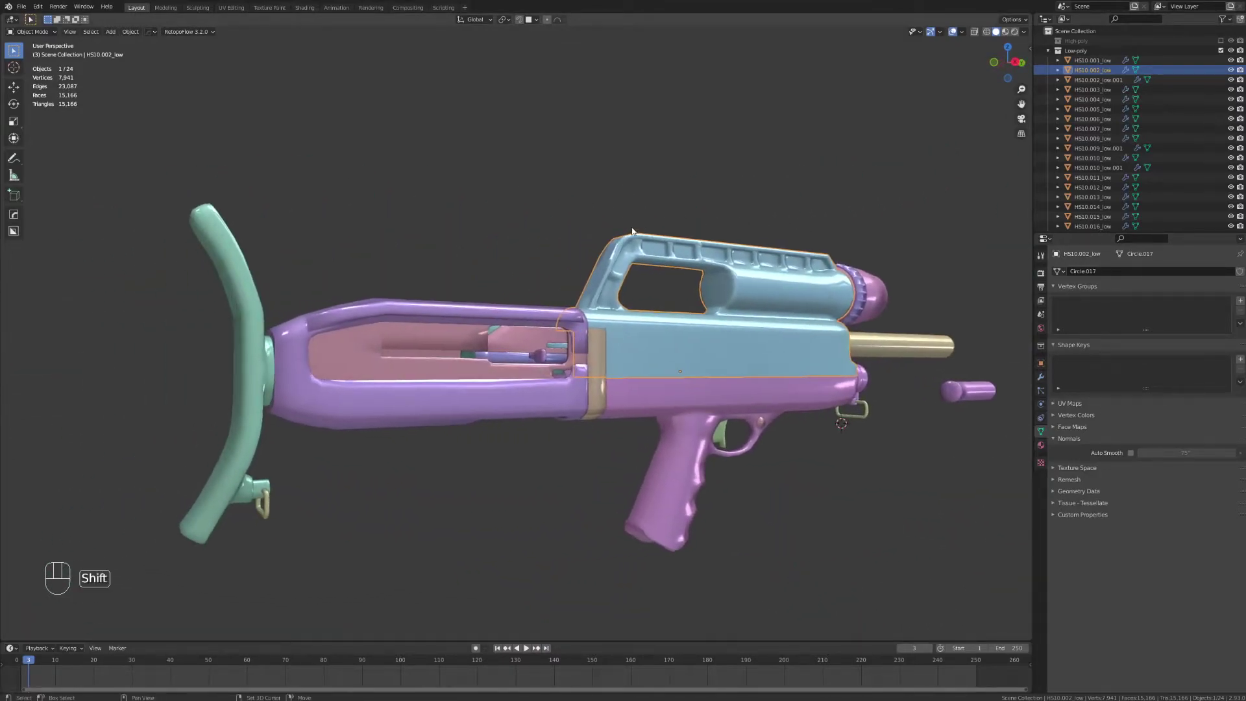
scroll(542, 245, "up", 3)
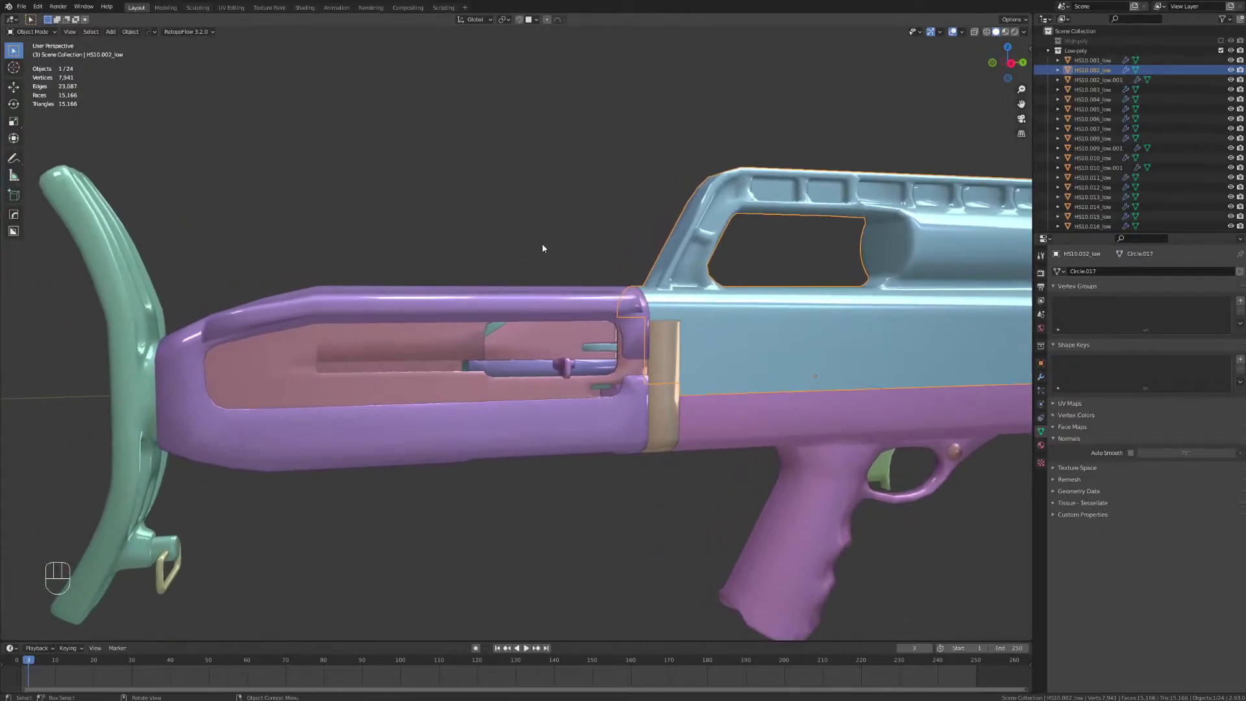
scroll(542, 245, "up", 2)
middle_click_drag(544, 249, 608, 238)
scroll(525, 222, "down", 5)
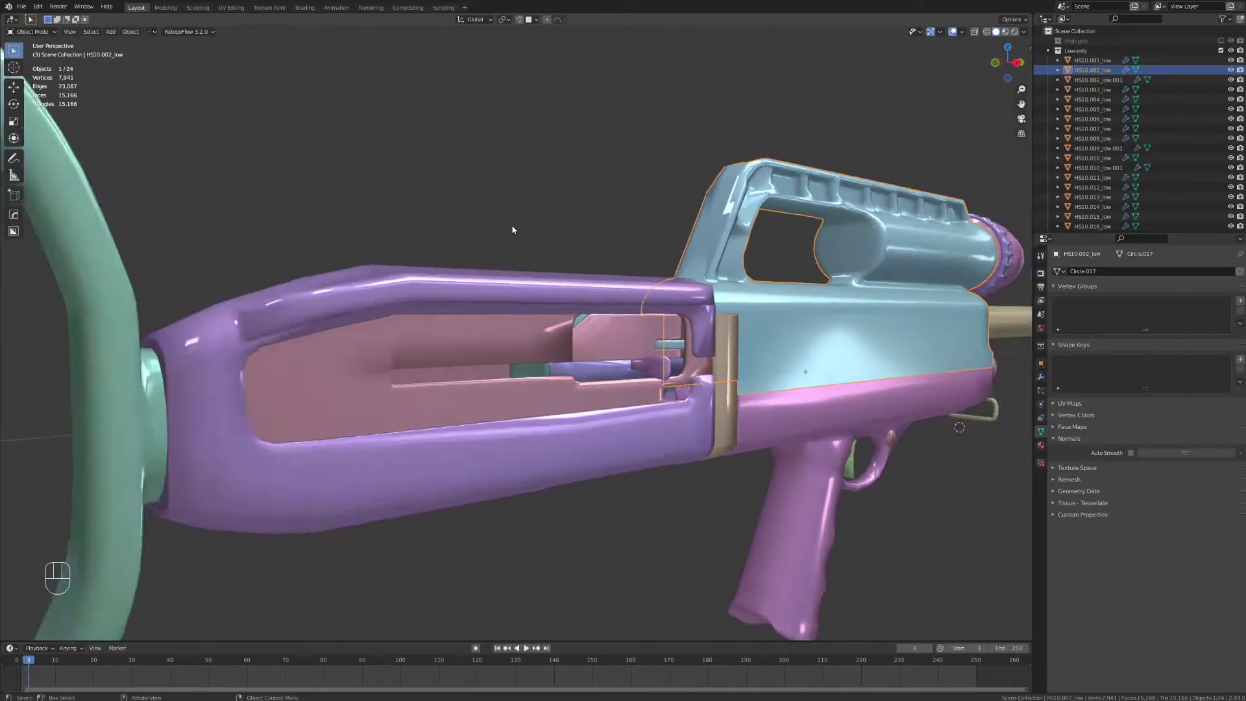
middle_click_drag(512, 228, 639, 239)
scroll(631, 258, "up", 4)
scroll(553, 249, "down", 2)
middle_click_drag(536, 244, 694, 313)
middle_click_drag(461, 266, 661, 239)
middle_click_drag(516, 240, 548, 242)
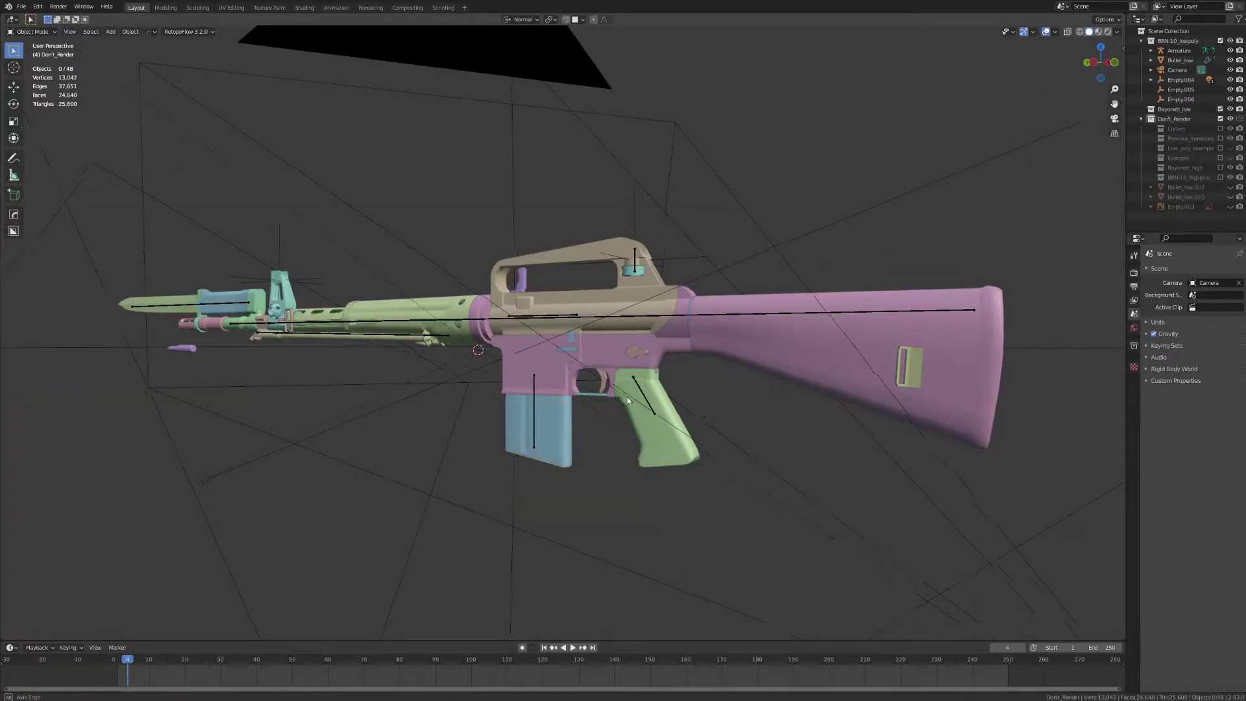
- Switch to the low-poly rifle project and examine its handguard, carry handle and receiver from both sides
middle_click_drag(627, 396, 587, 372)
scroll(652, 397, "up", 4)
scroll(571, 380, "up", 6)
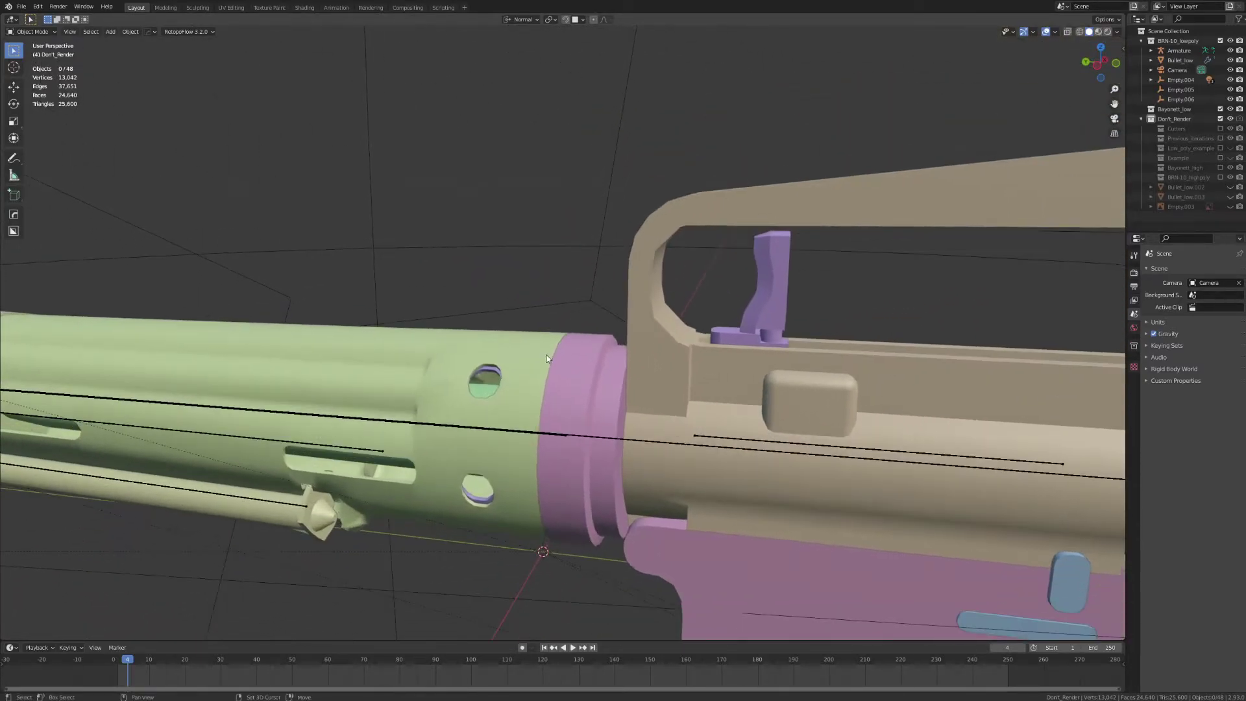
scroll(546, 356, "up", 2)
middle_click_drag(479, 468, 596, 368)
scroll(497, 410, "down", 3)
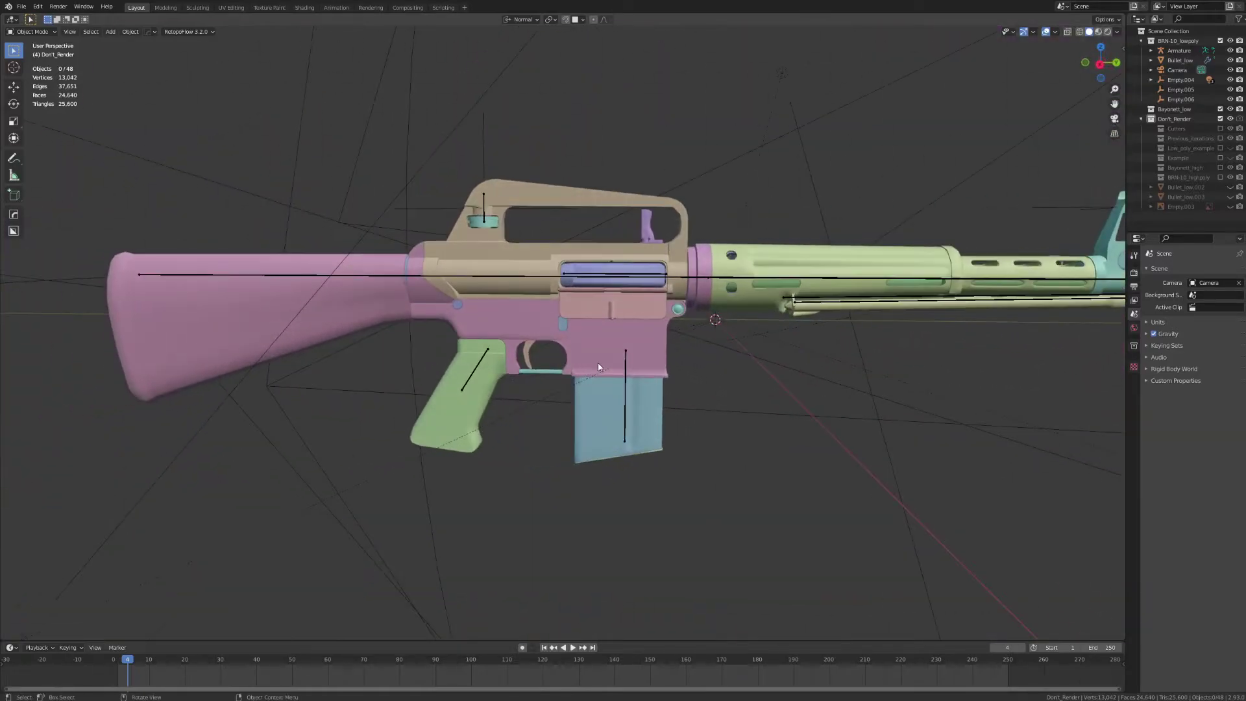
scroll(693, 254, "up", 6)
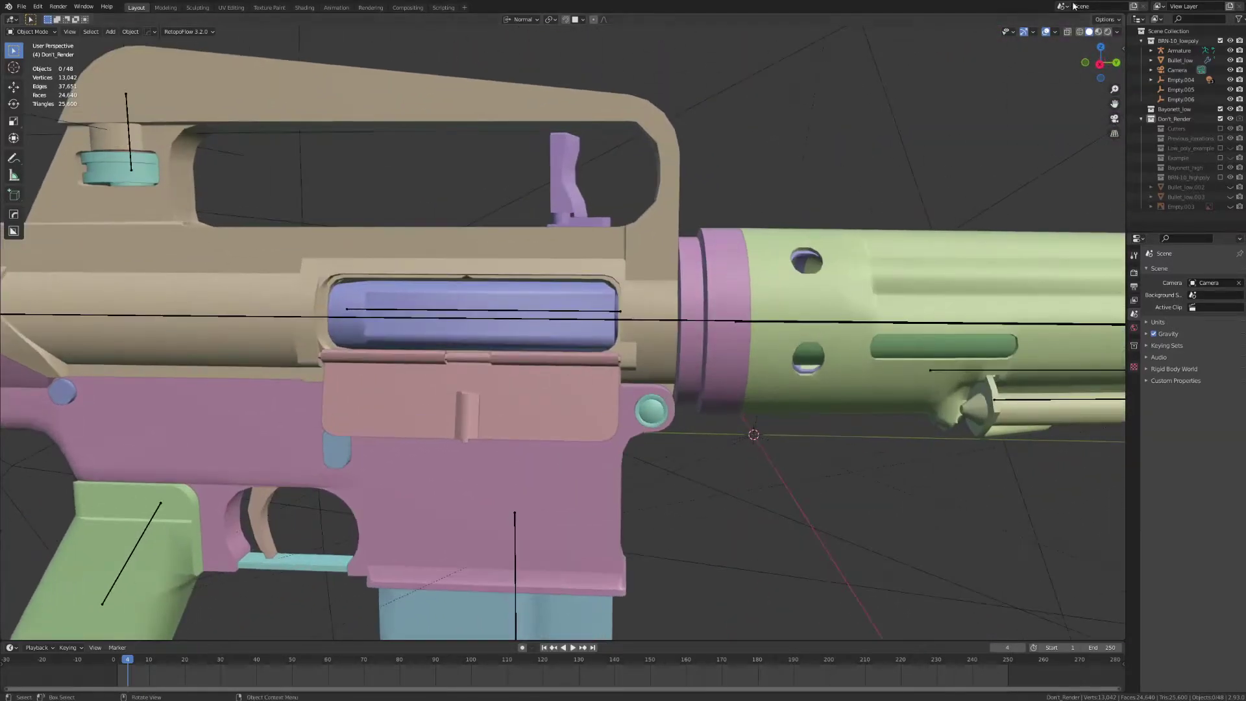
- Show the rifle in Material Preview, enter Edit Mode on its handguard, and turn off the seam overlay
left_click(1097, 32)
left_click(837, 271)
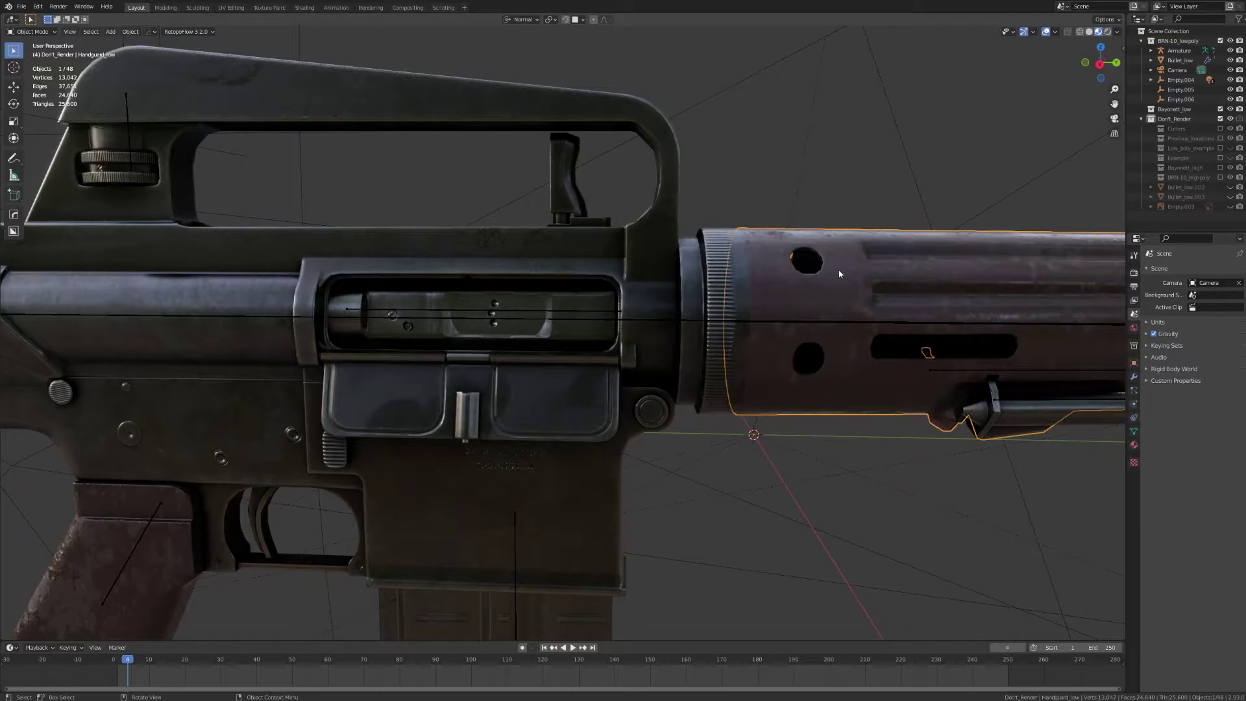
key("Tab")
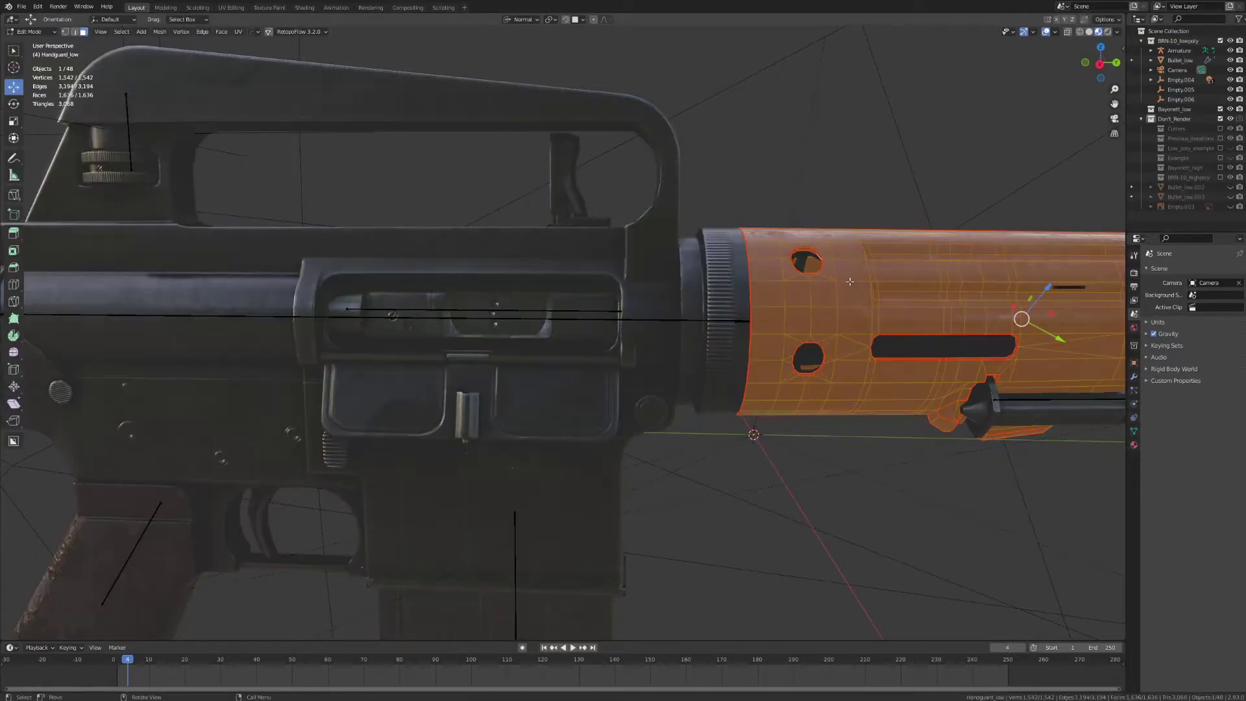
left_click(905, 167)
left_click(1055, 32)
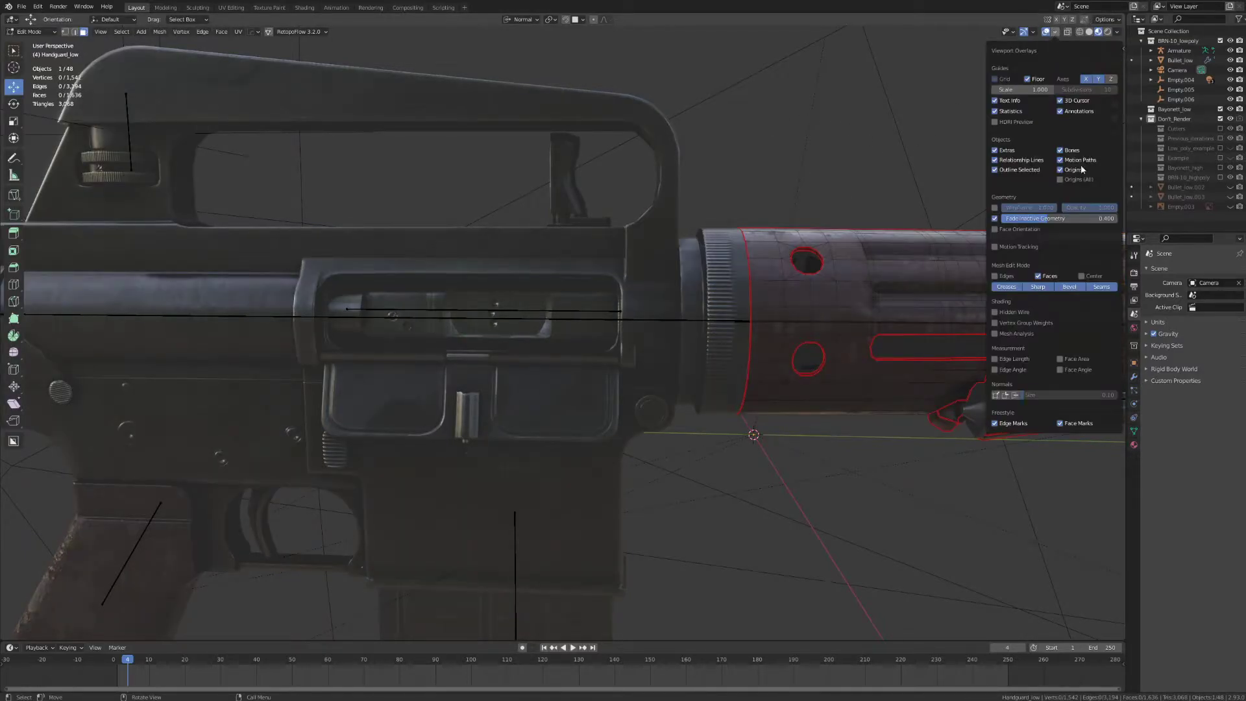
left_click(1101, 287)
- Inspect the handguard's marked sharp edges and its Auto Smooth setting, and return to Object Mode
middle_click_drag(821, 182, 688, 213)
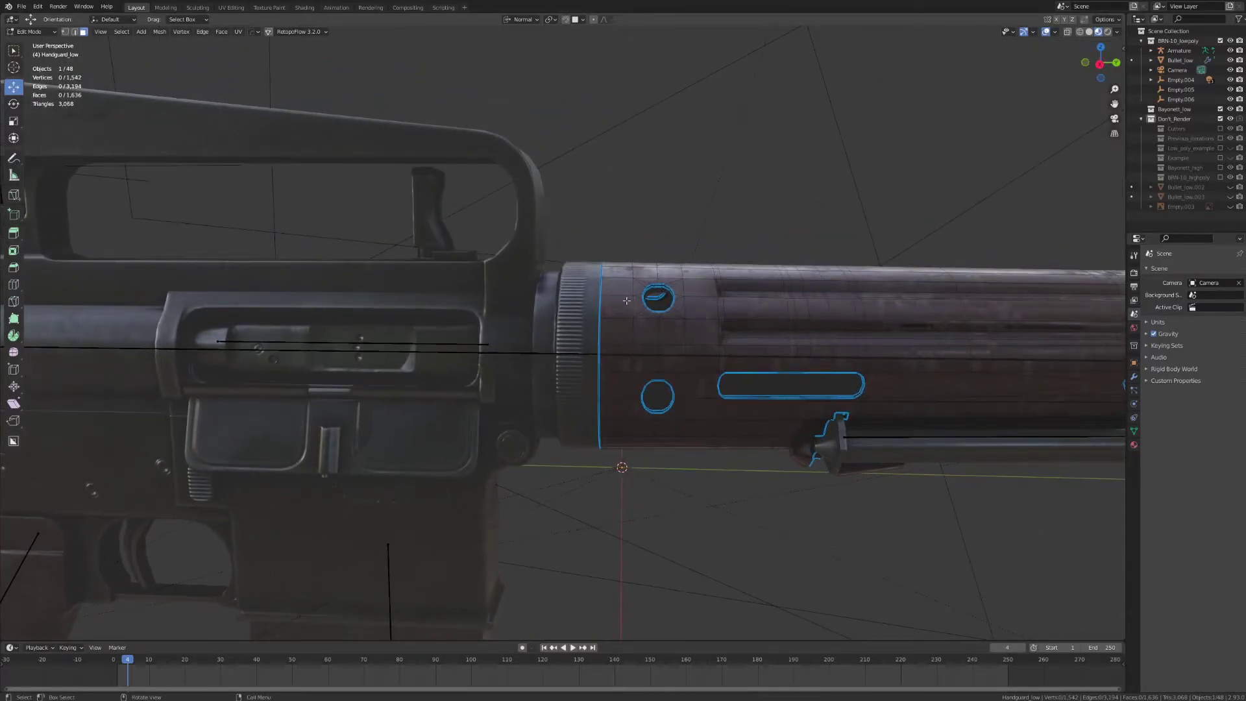
left_click(1134, 432)
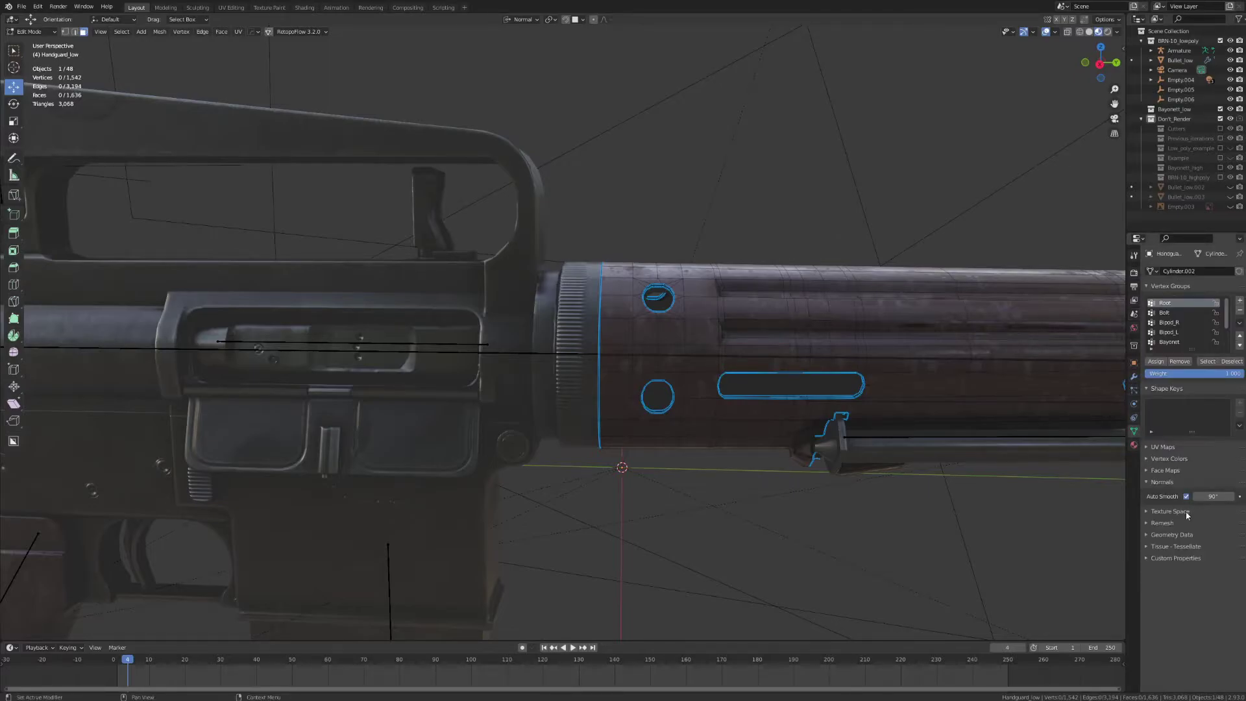
middle_click_drag(727, 363, 746, 434)
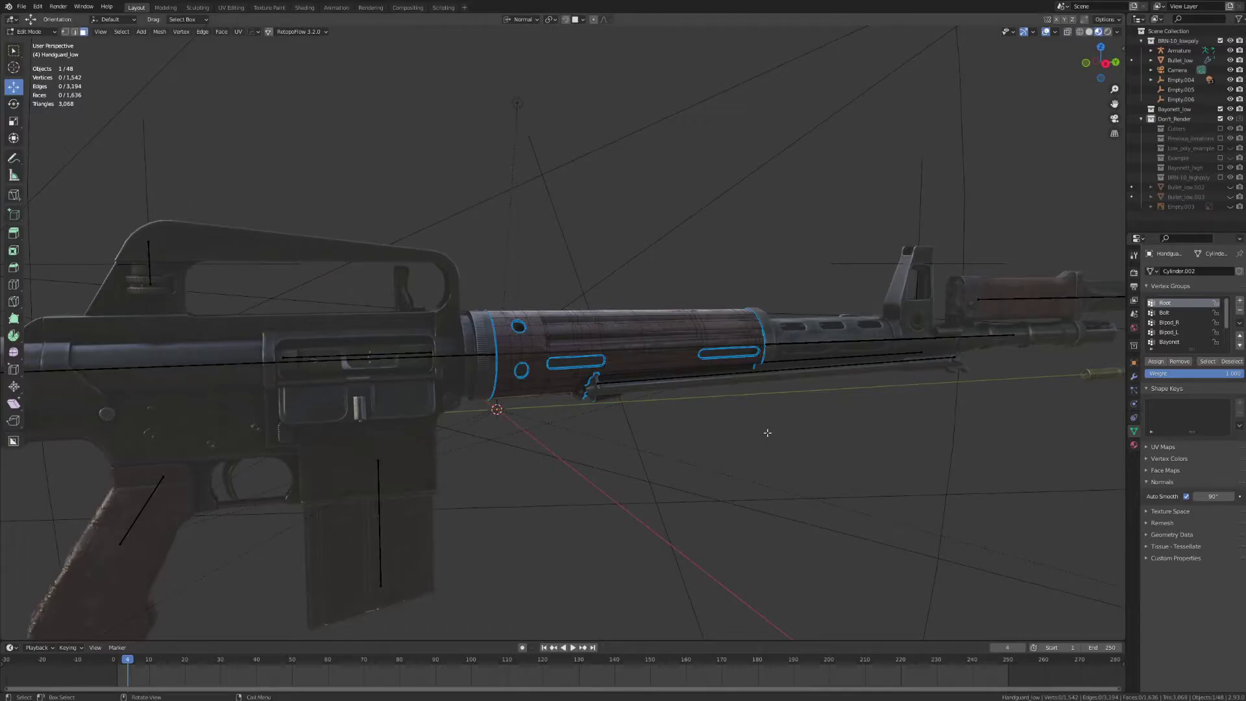
key("Tab")
- Examine the textured rifle from both sides in Material Preview, and switch back to the shotgun project
middle_click_drag(767, 434, 687, 411)
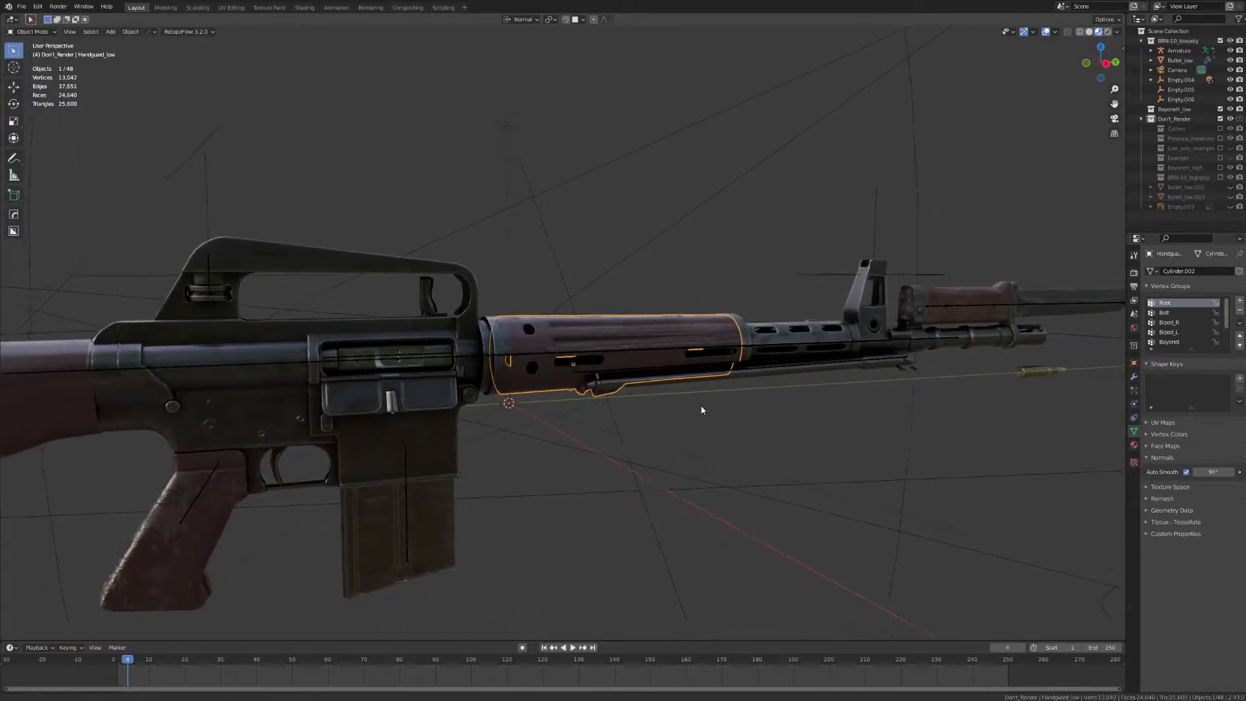
scroll(557, 388, "up", 2)
middle_click_drag(554, 383, 570, 362)
scroll(473, 361, "up", 3)
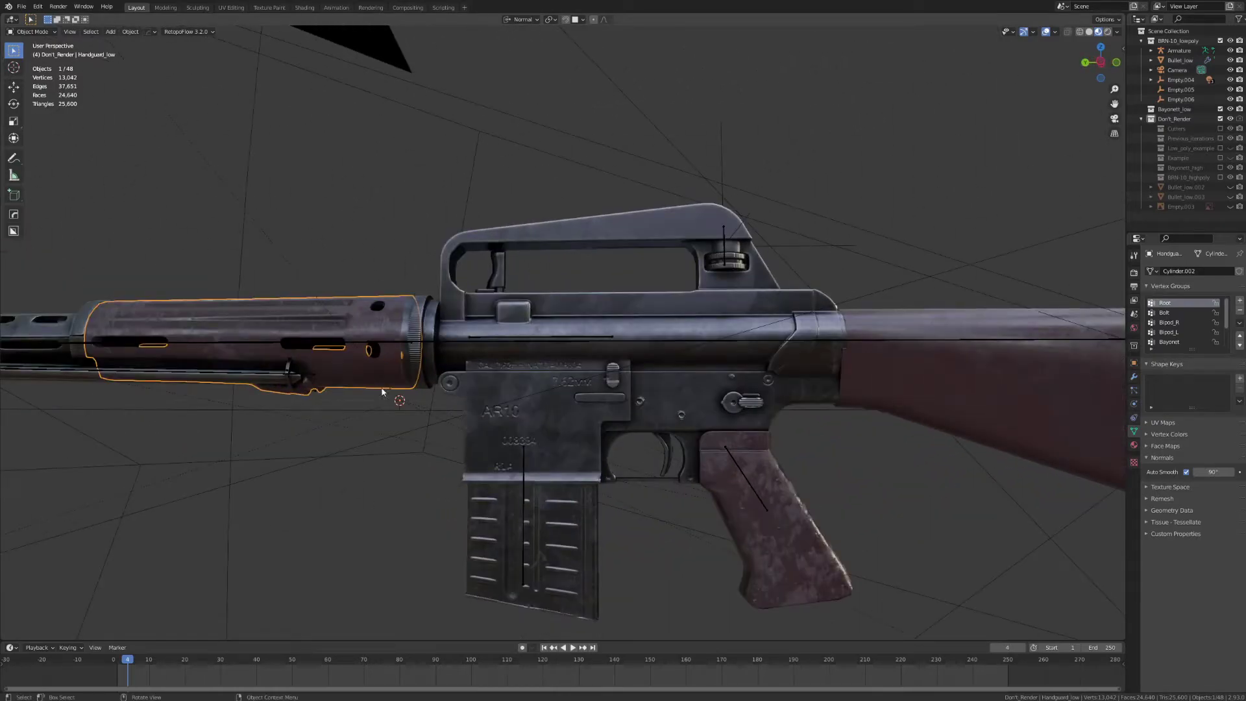
middle_click_drag(657, 383, 725, 375)
middle_click_drag(777, 227, 468, 292)
scroll(510, 306, "down", 5)
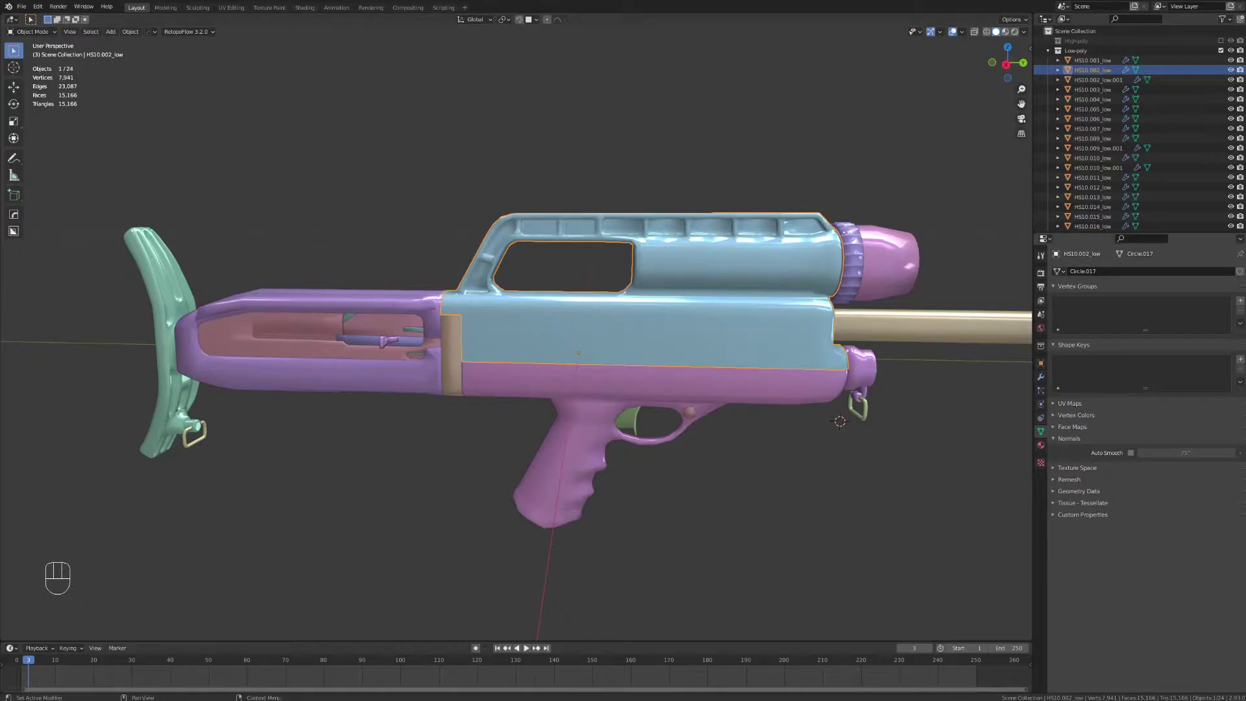
- Turn on the wireframe overlay for the low-poly shotgun
middle_click_drag(464, 446, 494, 445)
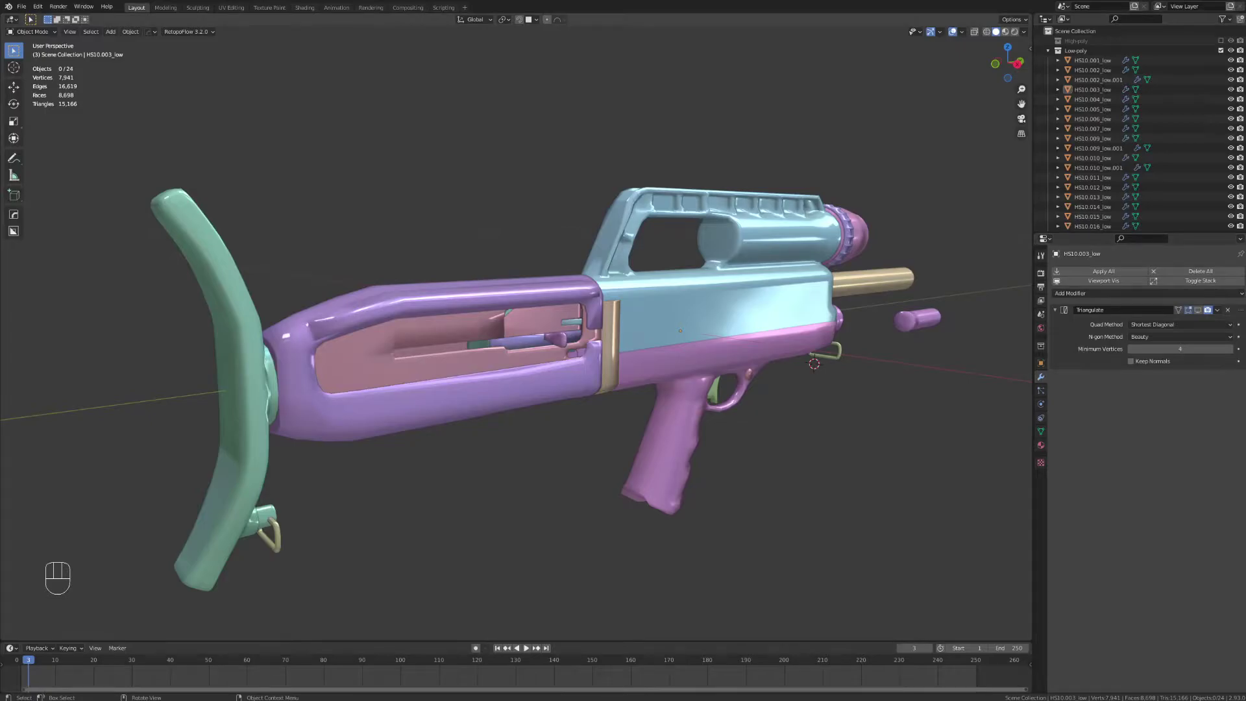
middle_click_drag(713, 408, 745, 410)
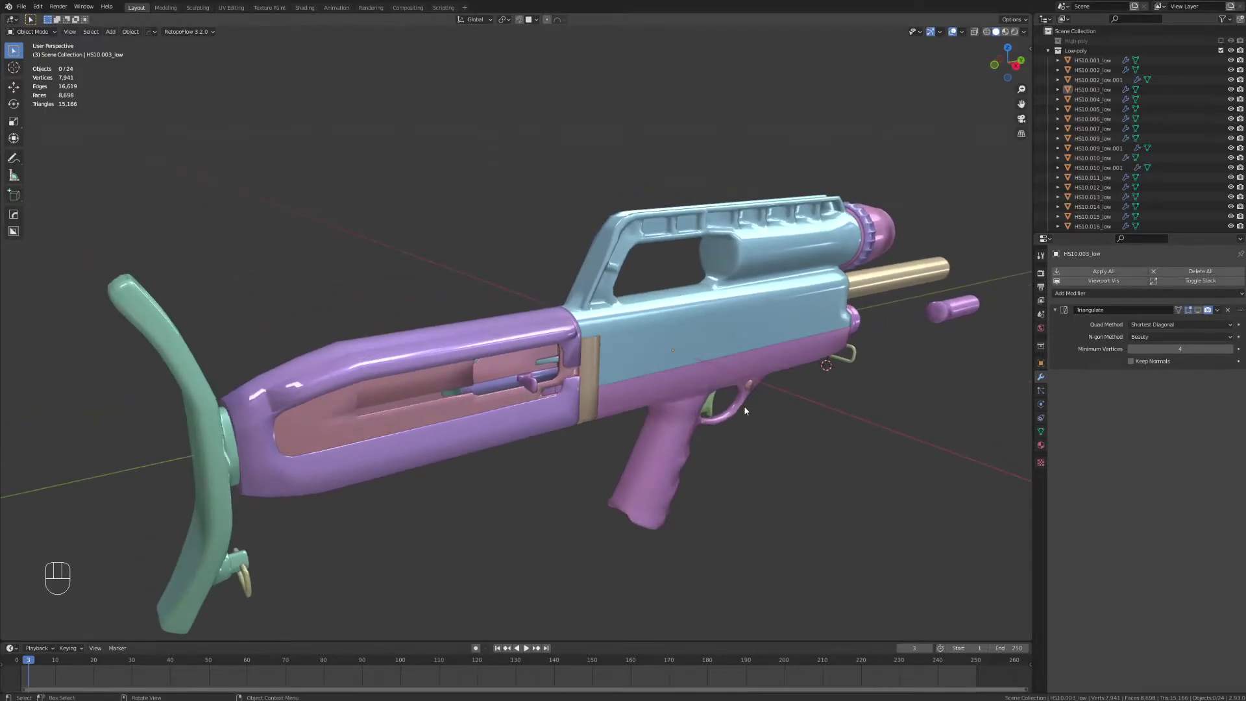
left_click(961, 32)
left_click(898, 189)
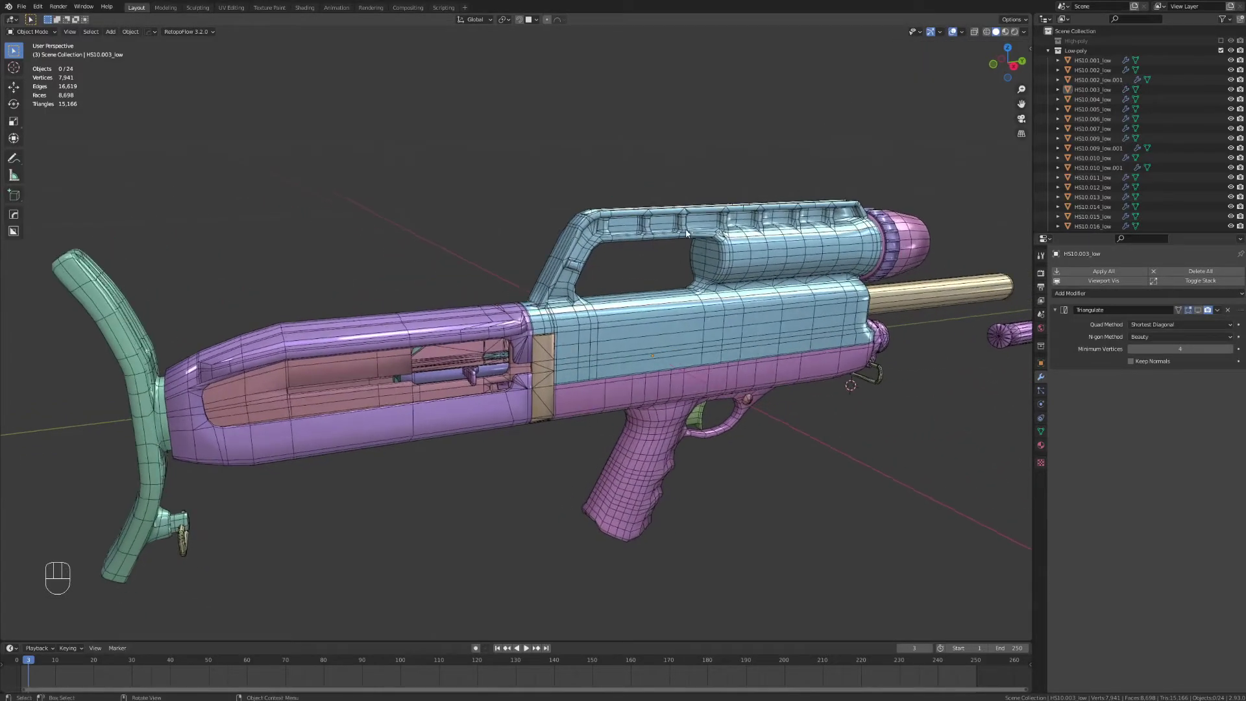
- Examine the wireframe topology around the shotgun's carry handle, rib recesses and cutout
scroll(688, 235, "up", 2)
middle_click_drag(718, 240, 655, 301, "shift")
scroll(630, 295, "up", 1)
scroll(689, 258, "up", 2)
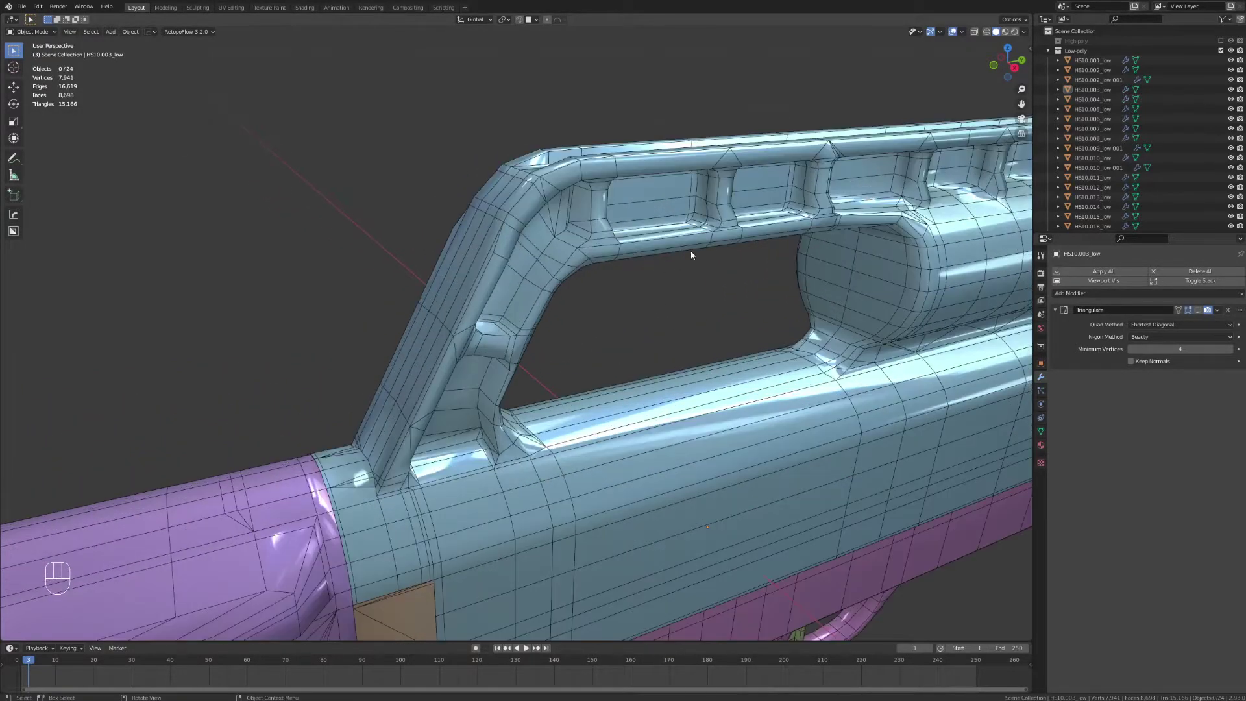
scroll(488, 337, "down", 3)
middle_click_drag(488, 337, 745, 400)
scroll(745, 400, "up", 3)
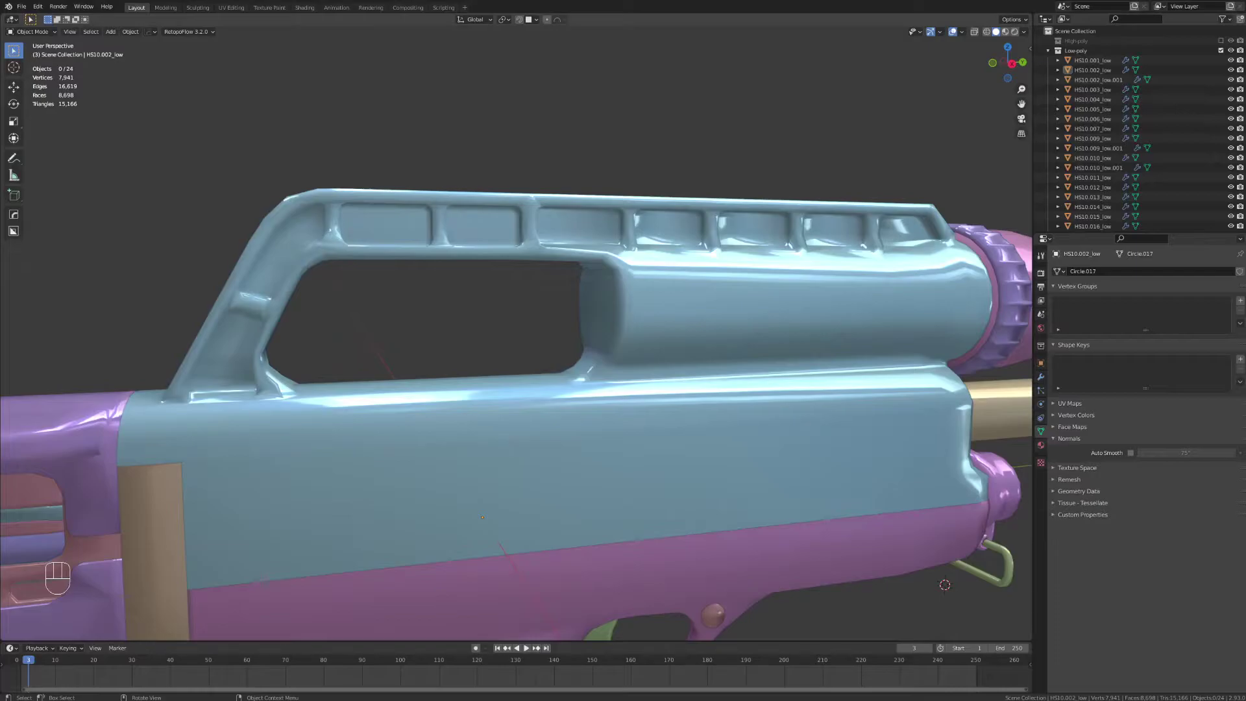
- Enable Auto Smooth at 75° on the low-poly upper receiver, and check the shading around its carry handle
left_click(763, 345)
left_click(1130, 453)
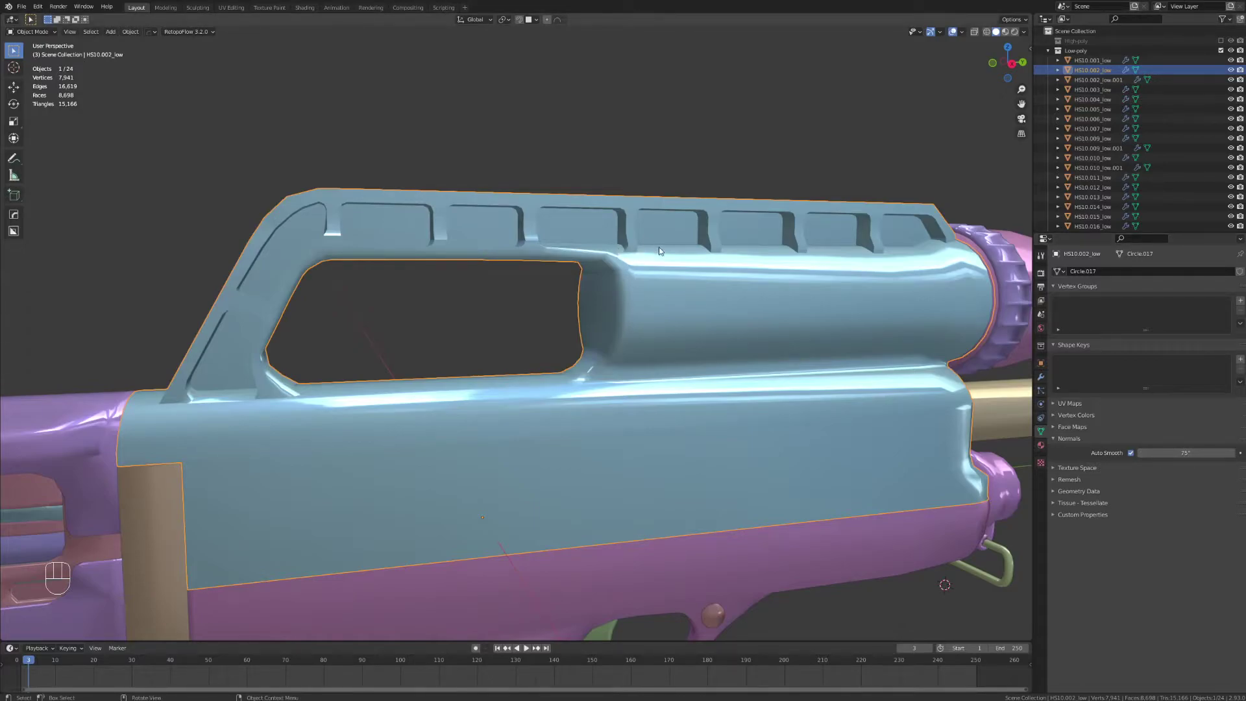
scroll(661, 336, "up", 3)
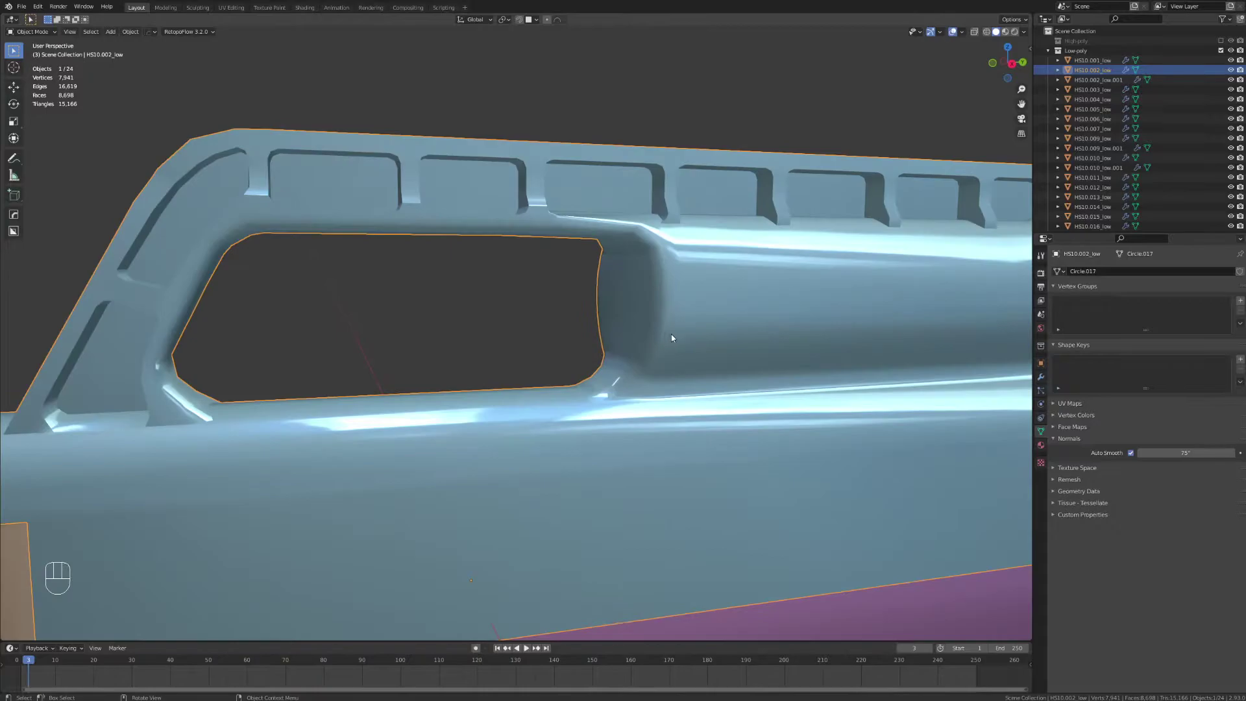
scroll(697, 338, "down", 5)
scroll(733, 340, "up", 5)
scroll(746, 335, "up", 1)
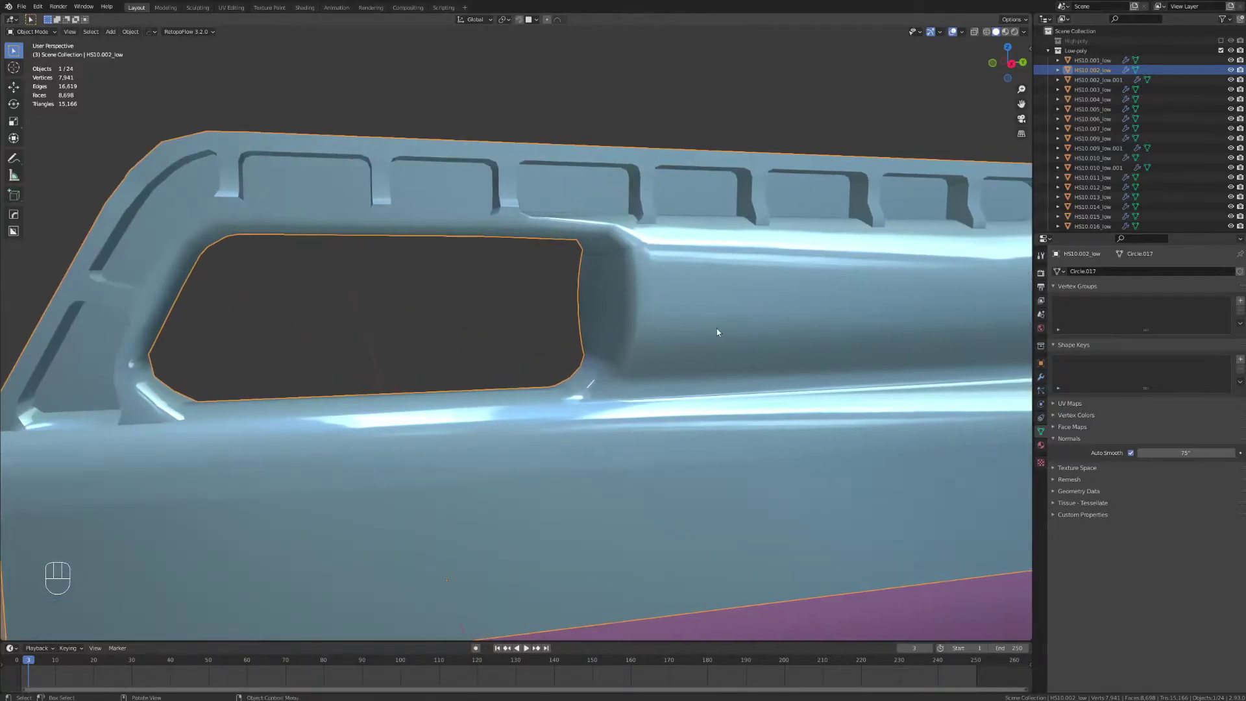
- Mark the short vertical edge loop at the front end of the upper receiver's cutout as sharp, and check the shading
key("Tab")
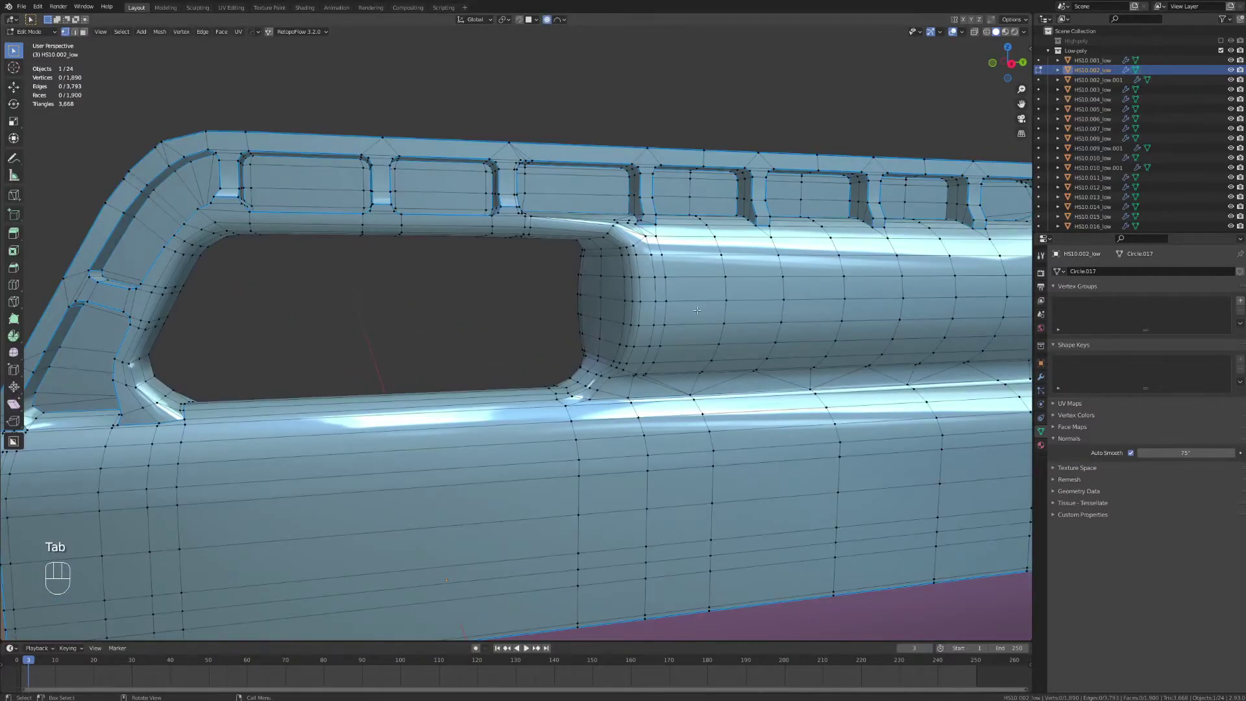
left_click(637, 313, "alt")
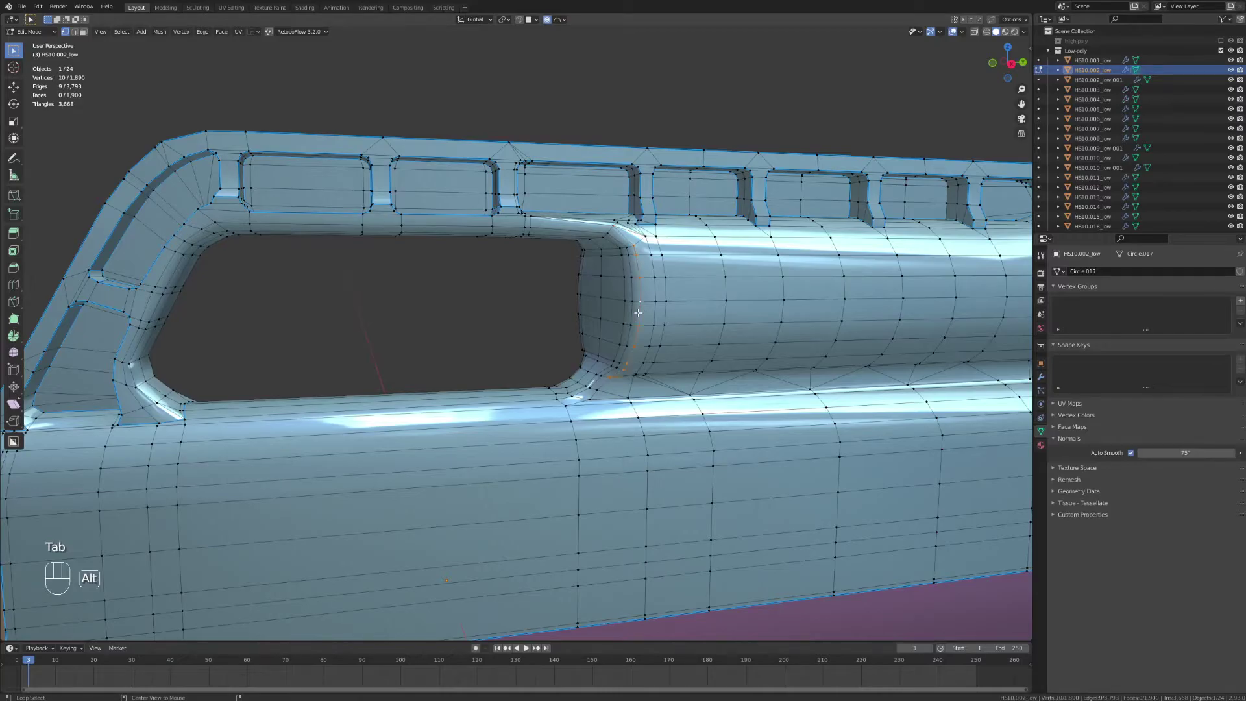
key("ctrl+e")
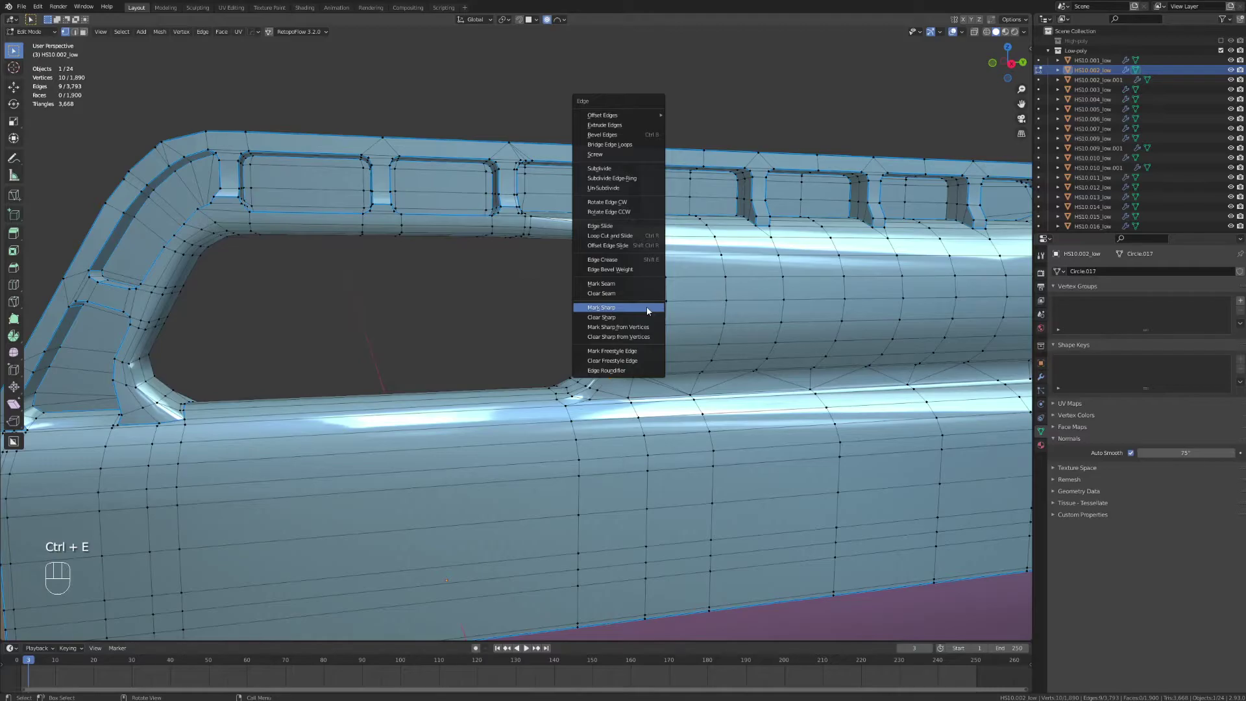
left_click(601, 307)
key("Tab")
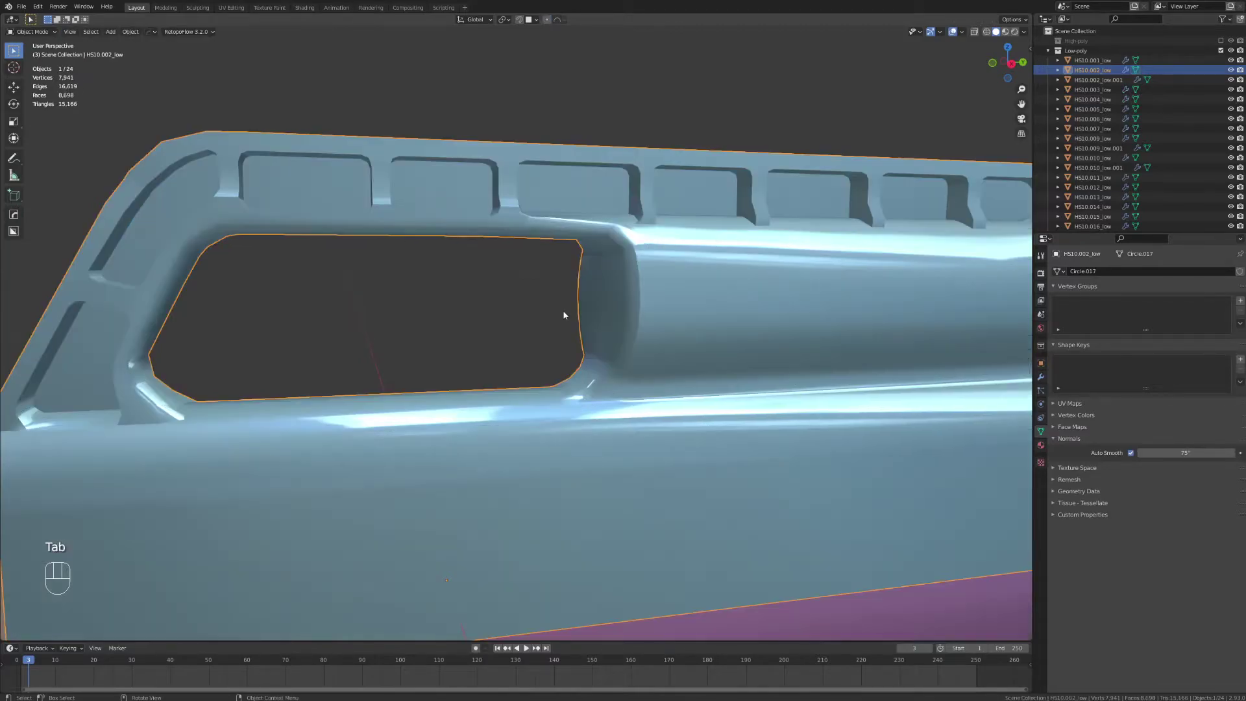
scroll(689, 303, "up", 4)
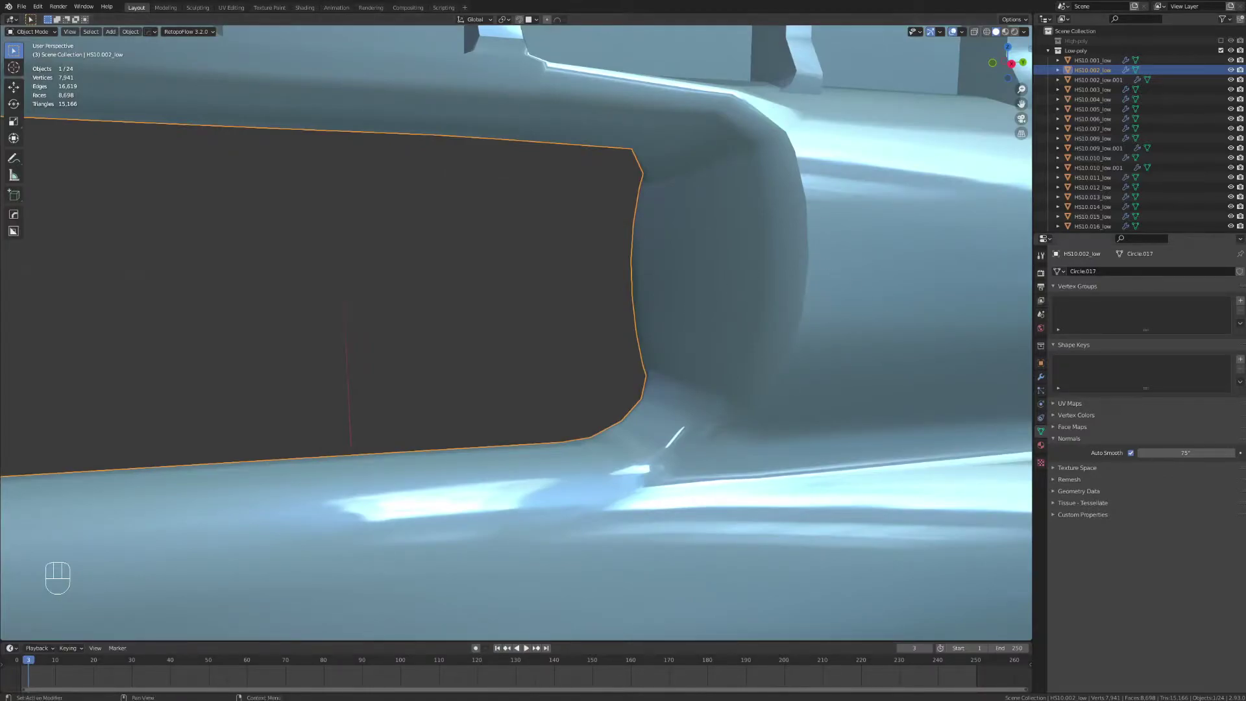
scroll(834, 375, "down", 6)
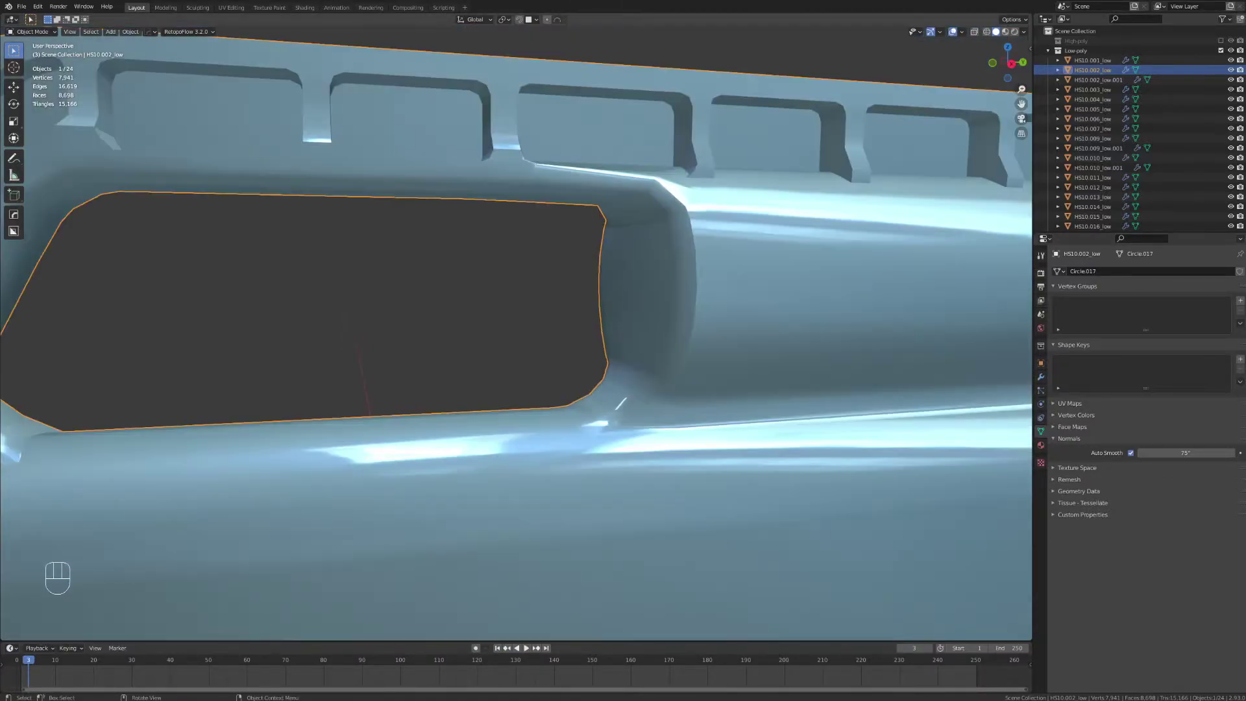
- Undo the sharp marking on the edge loop at the cutout's front end
key("Tab")
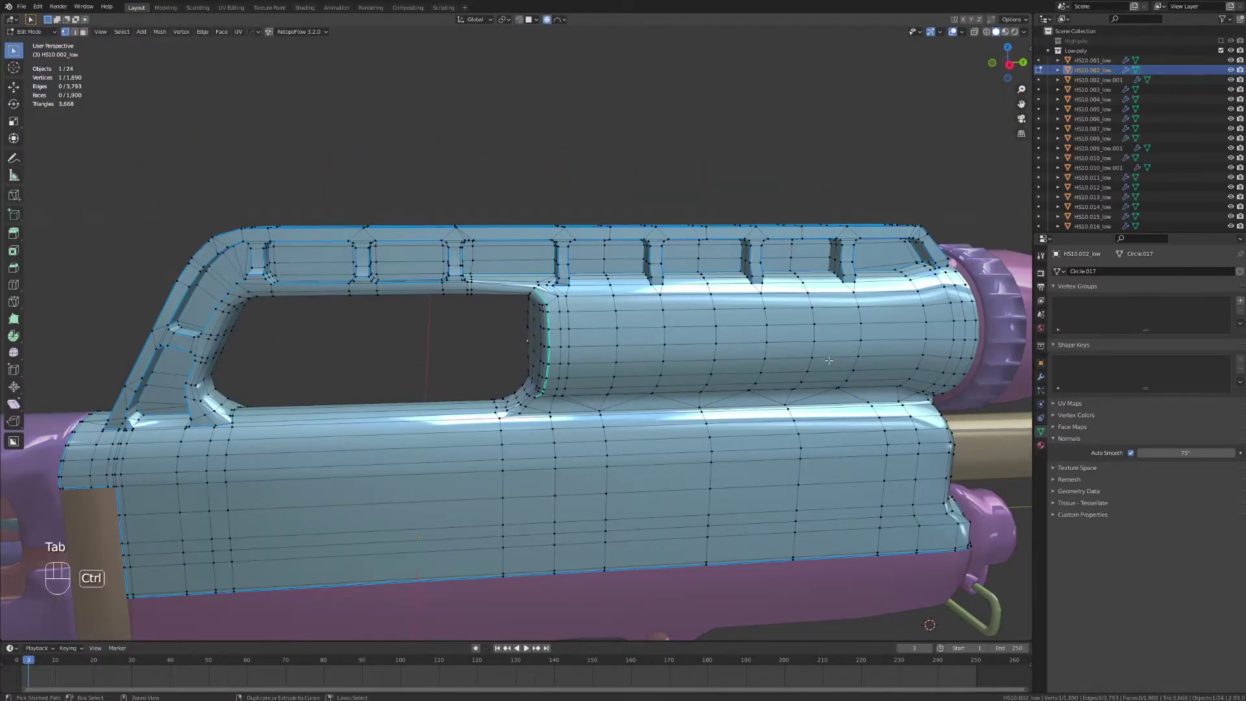
key("ctrl+z")
key("ctrl+z")
key("ctrl+z")
key("ctrl+z")
key("ctrl+z")
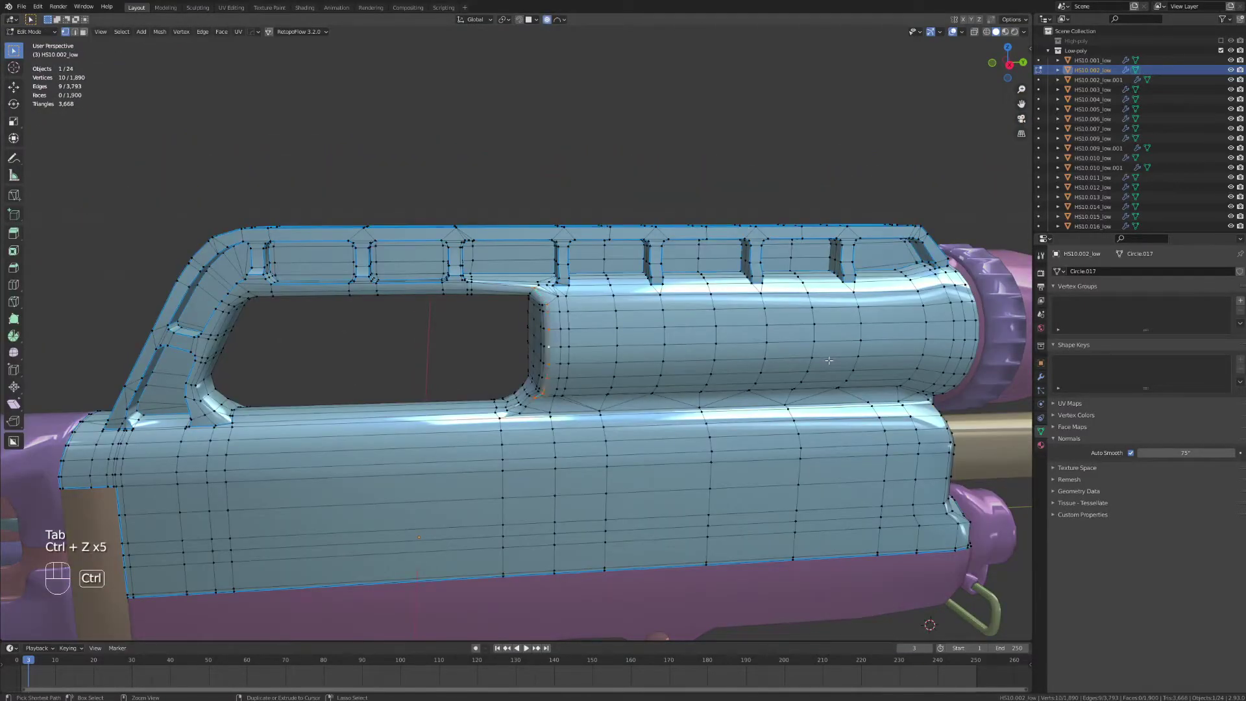
- Clear the sharp marks from the whole upper receiver mesh, set its Auto Smooth angle to 180°, and check the shading
scroll(709, 328, "down", 3)
key("l")
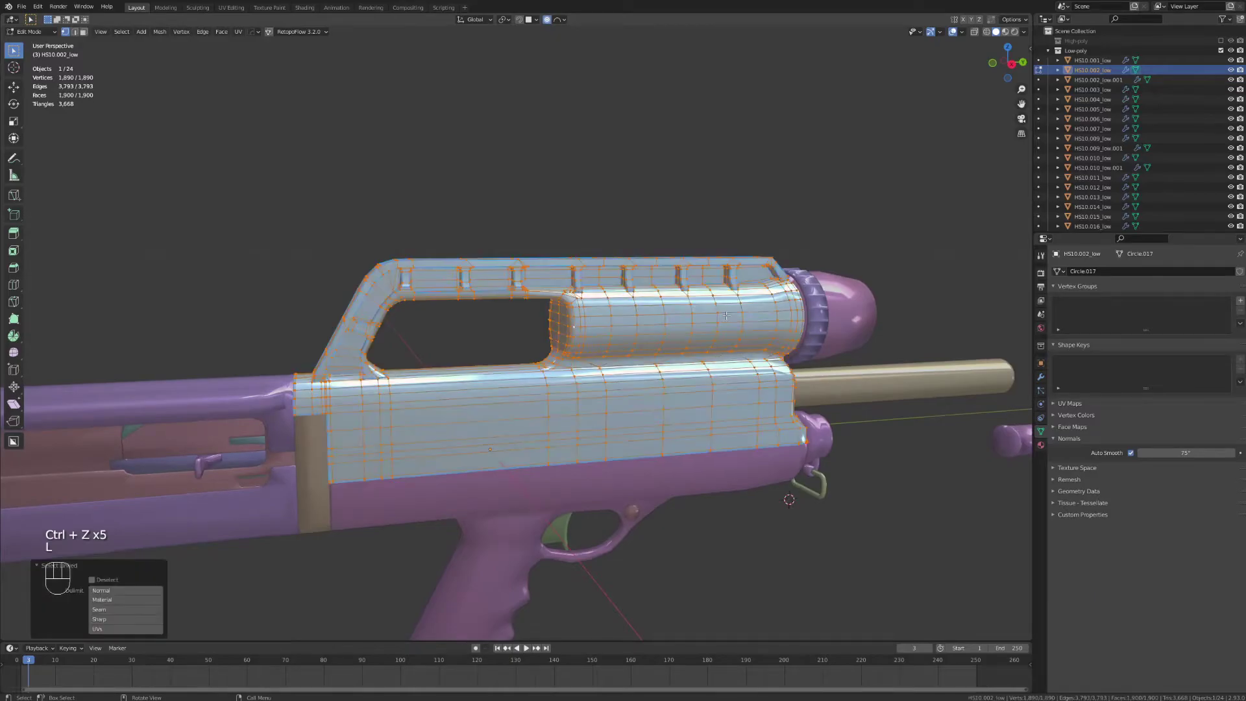
key("q")
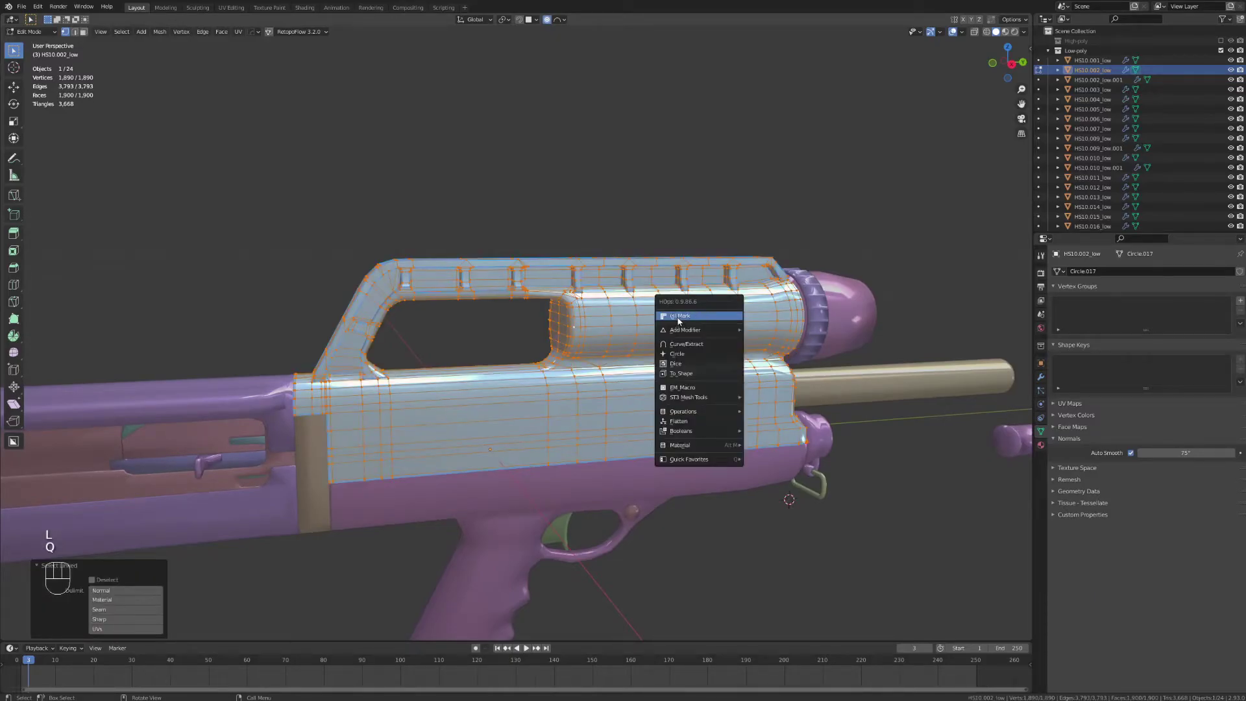
key("s")
left_click(1183, 456)
type("180")
key("Return")
scroll(538, 288, "up", 3)
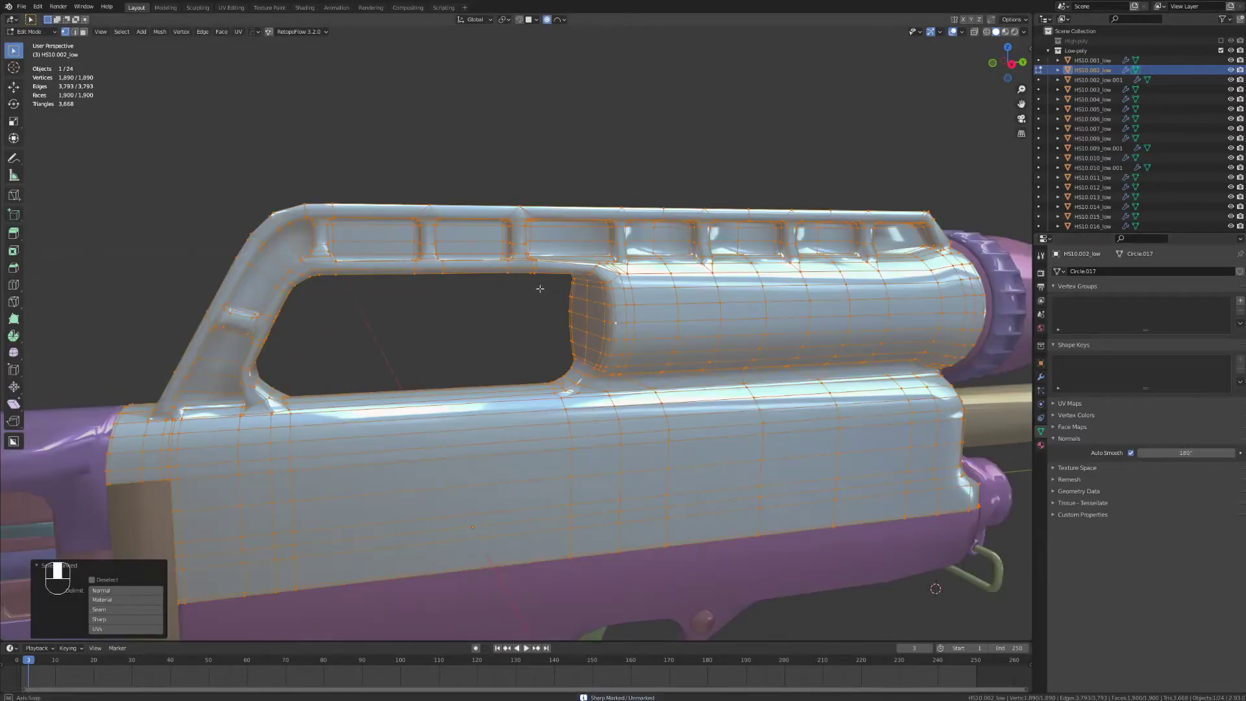
key("Tab")
scroll(584, 311, "down", 2)
scroll(639, 328, "up", 2)
middle_click_drag(639, 322, 810, 282)
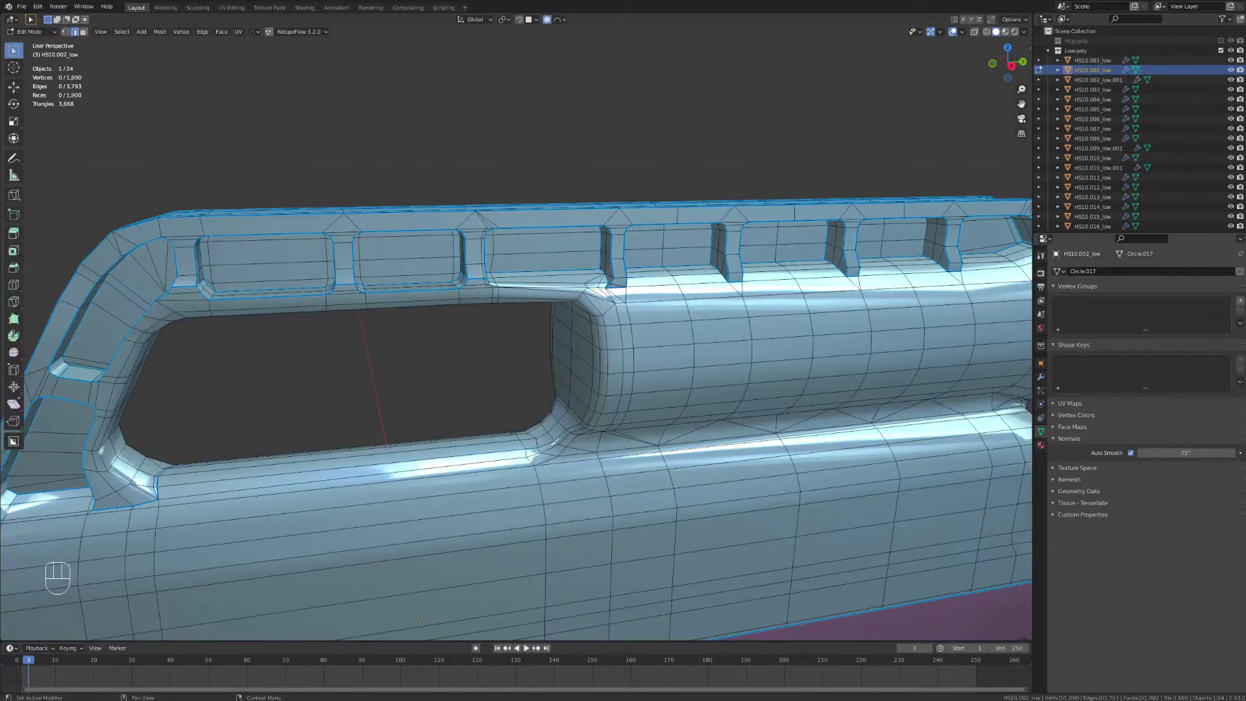
middle_click_drag(581, 354, 591, 373)
scroll(591, 372, "up", 2)
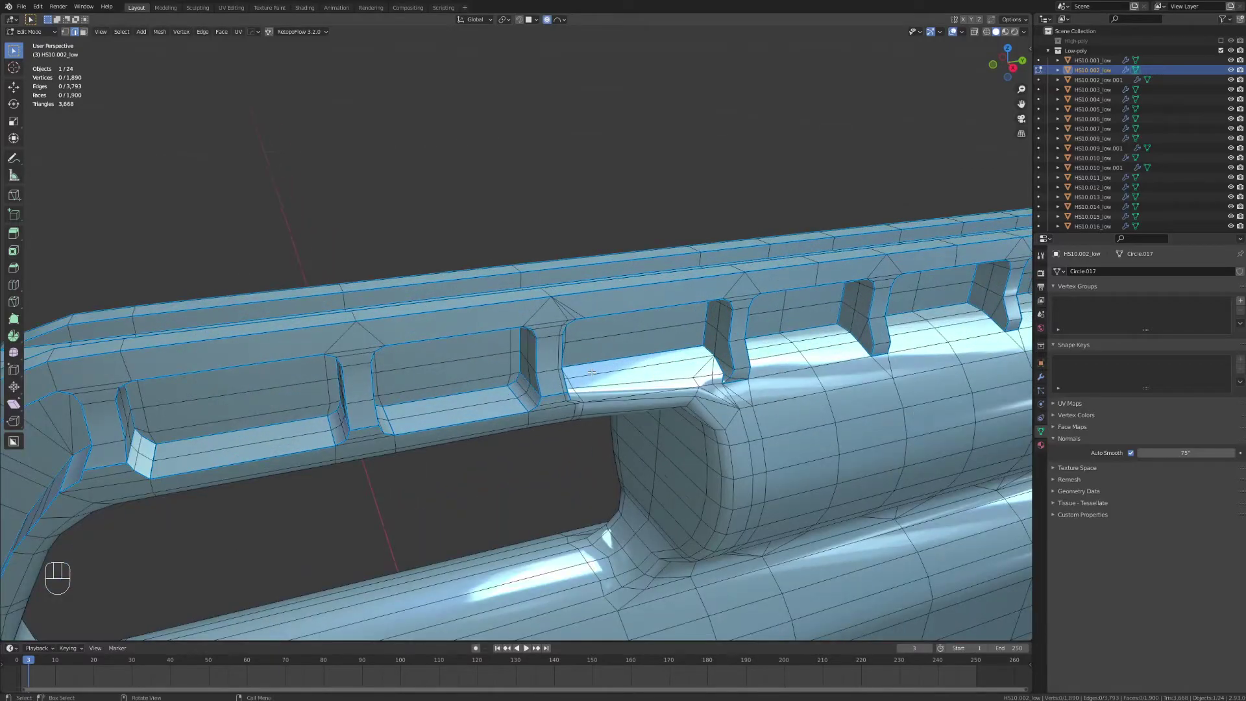
left_click(707, 275)
key("q")
right_click(707, 275)
middle_click_drag(856, 318, 847, 318)
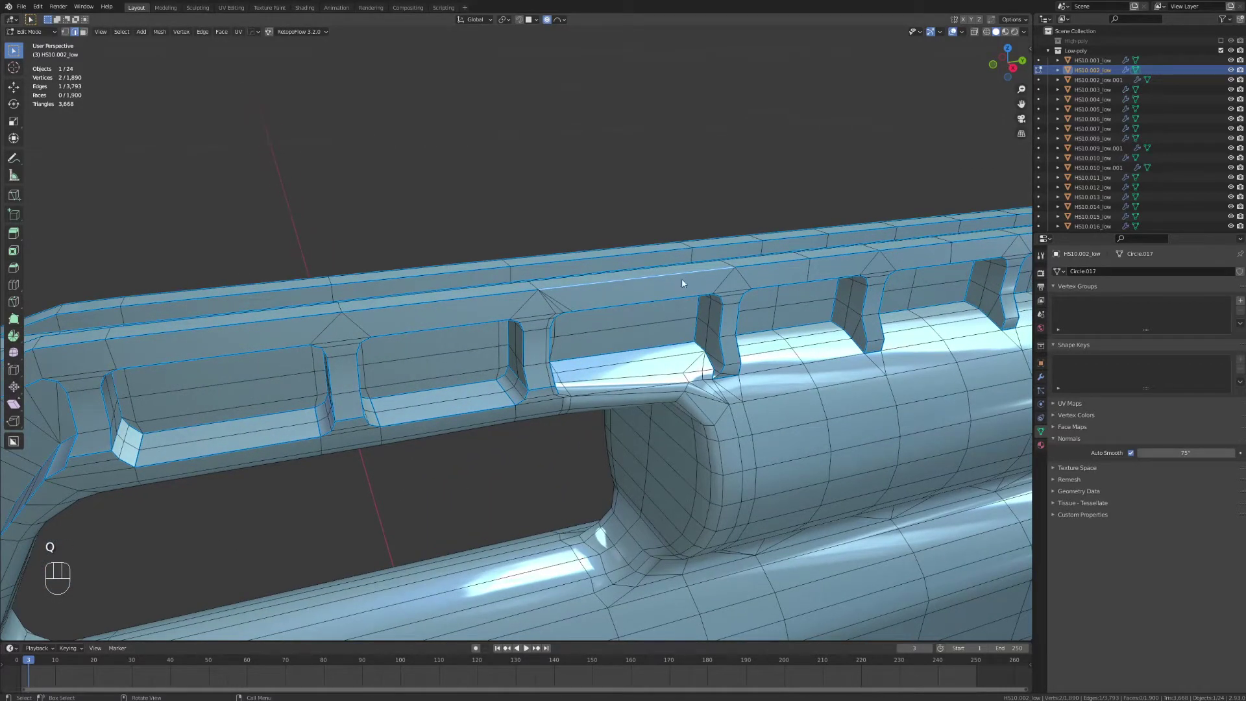
key("q")
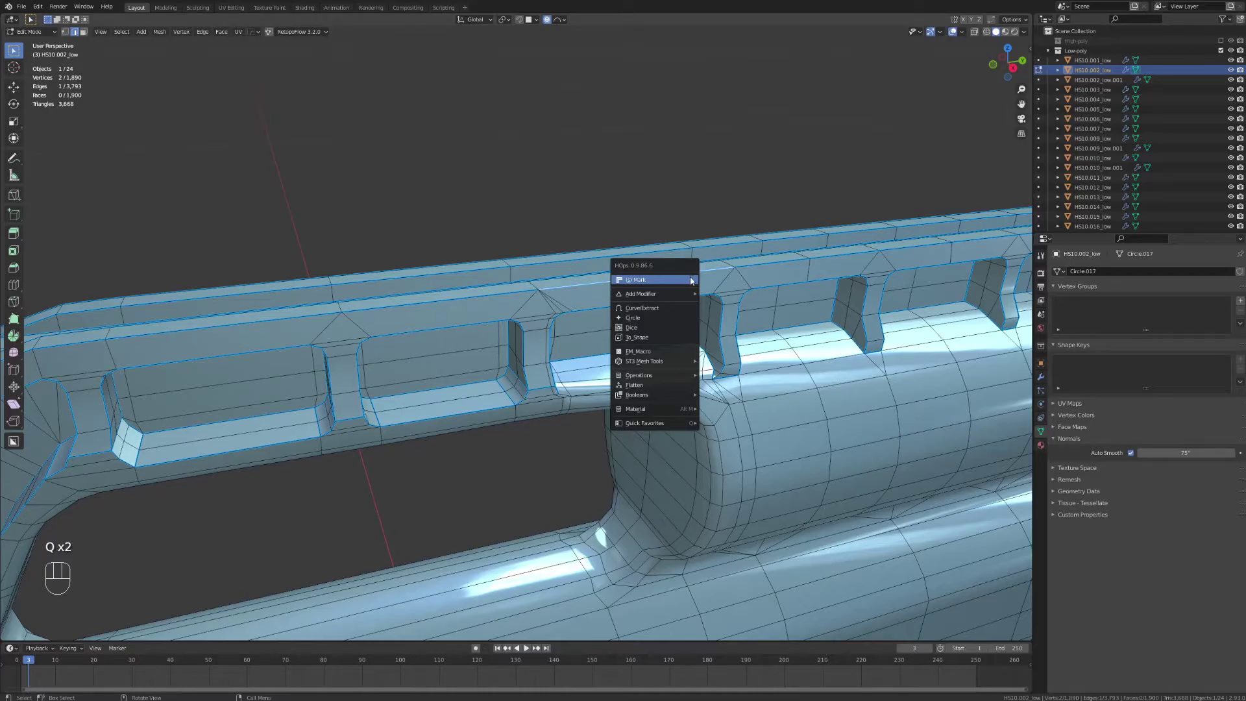
middle_click_drag(756, 367, 749, 357)
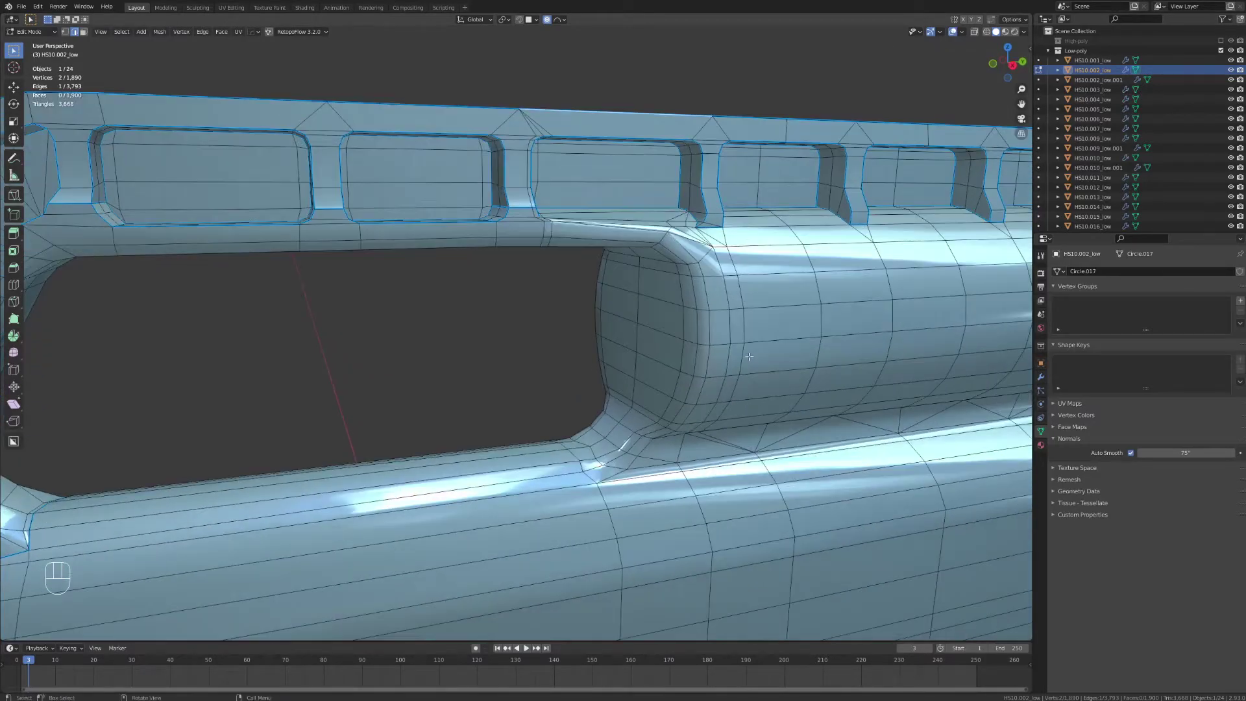
- Set the bevel weight of the edge loop running around the handle cutout to 1.000, and check the shading
left_click(717, 373, "alt")
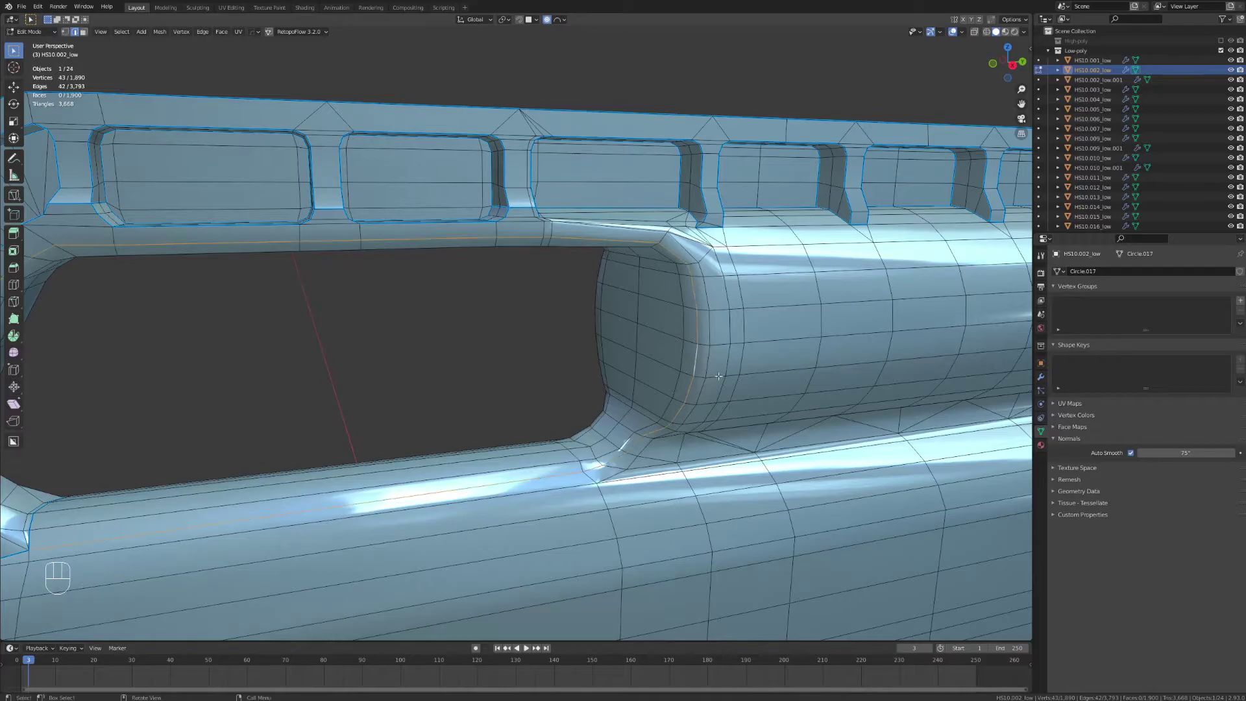
key("ctrl+e")
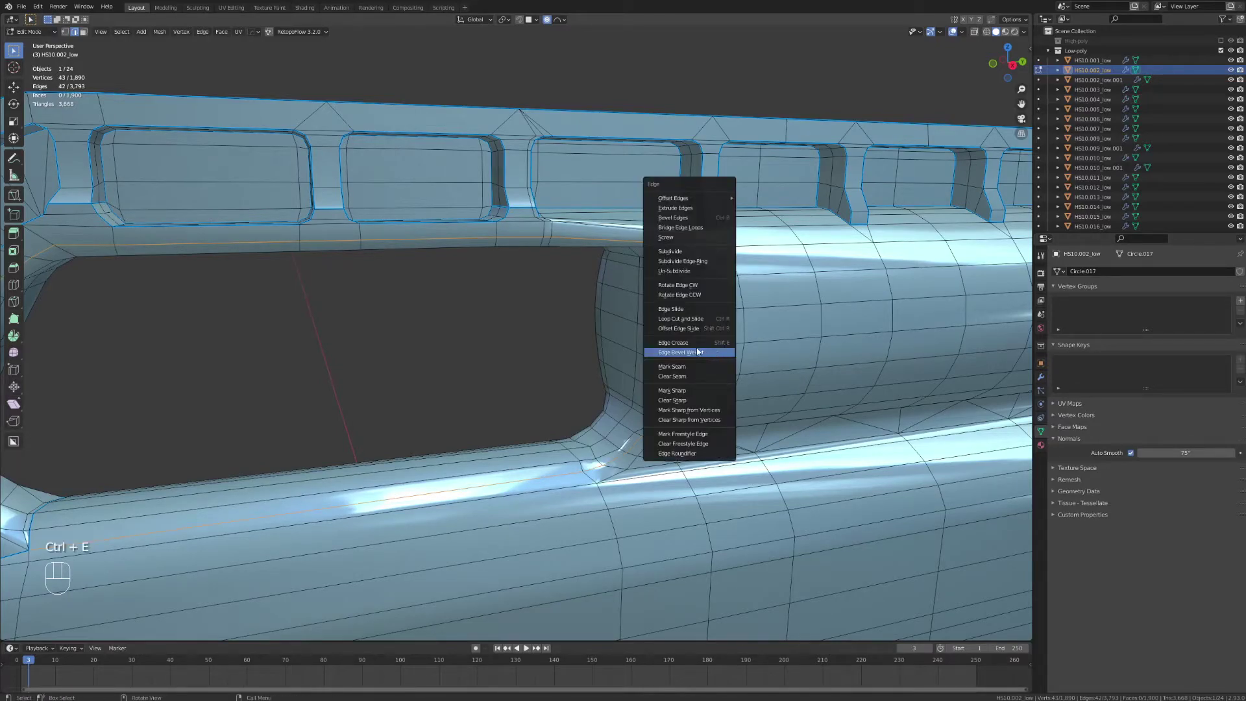
left_click(675, 353)
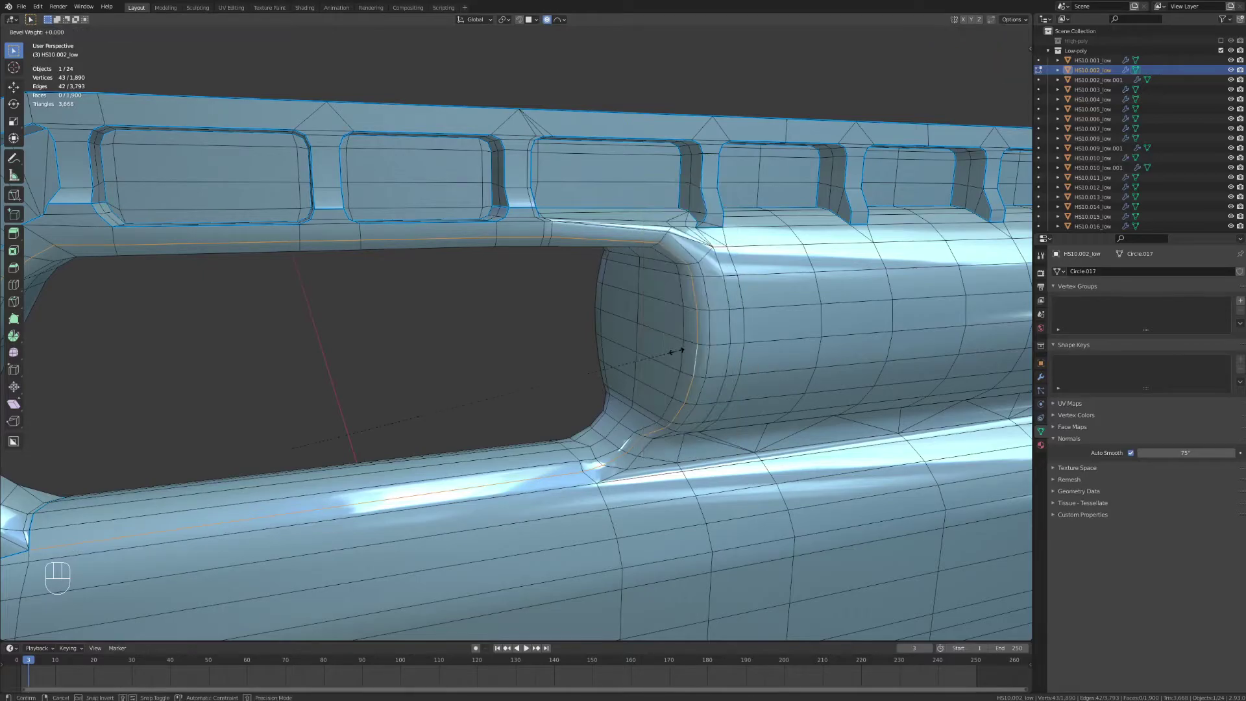
left_click(468, 348)
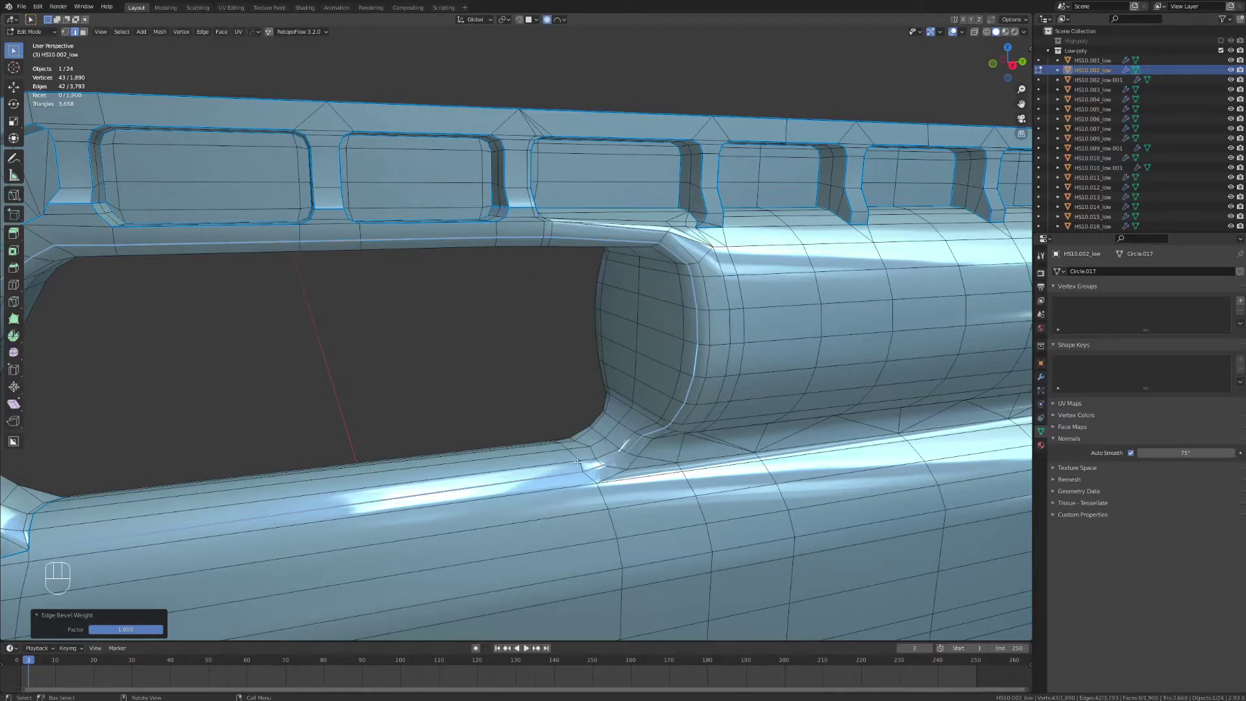
middle_click_drag(667, 379, 713, 380)
key("Tab")
scroll(716, 380, "up", 2)
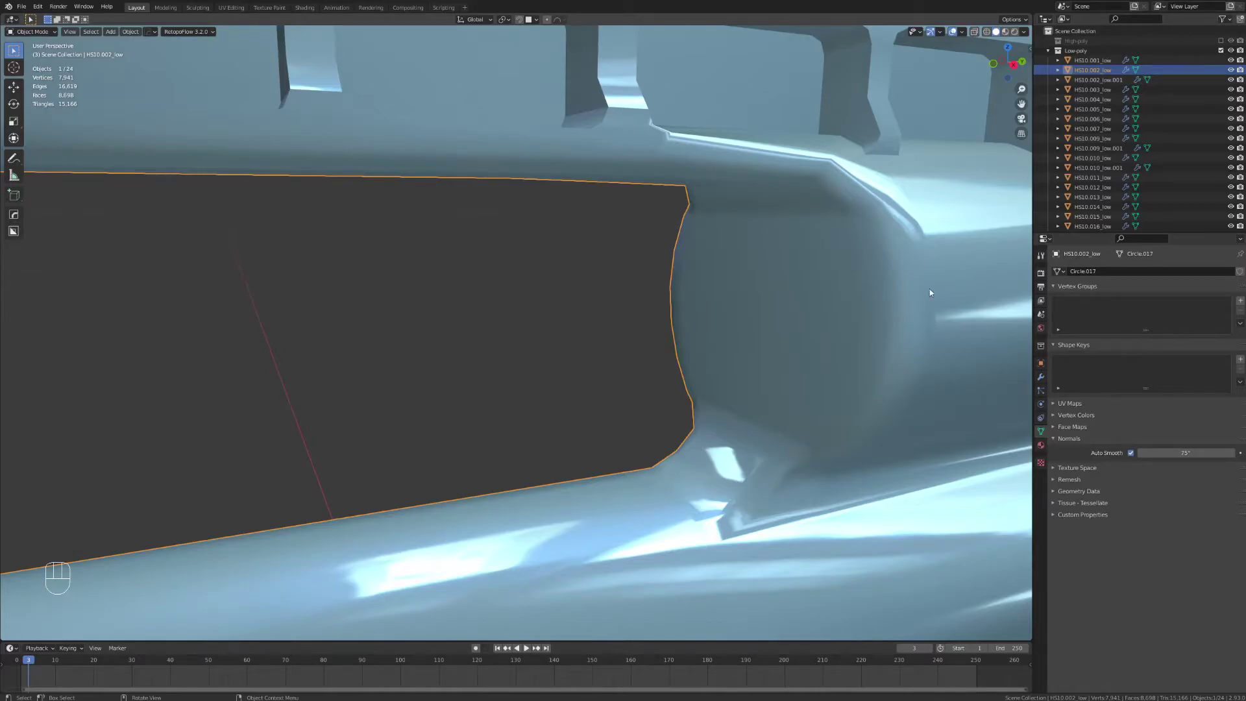
scroll(853, 347, "down", 4)
- Mark the short edge loop between the cutout's front wall and the rounded tube as sharp, and check the shading
key("Tab")
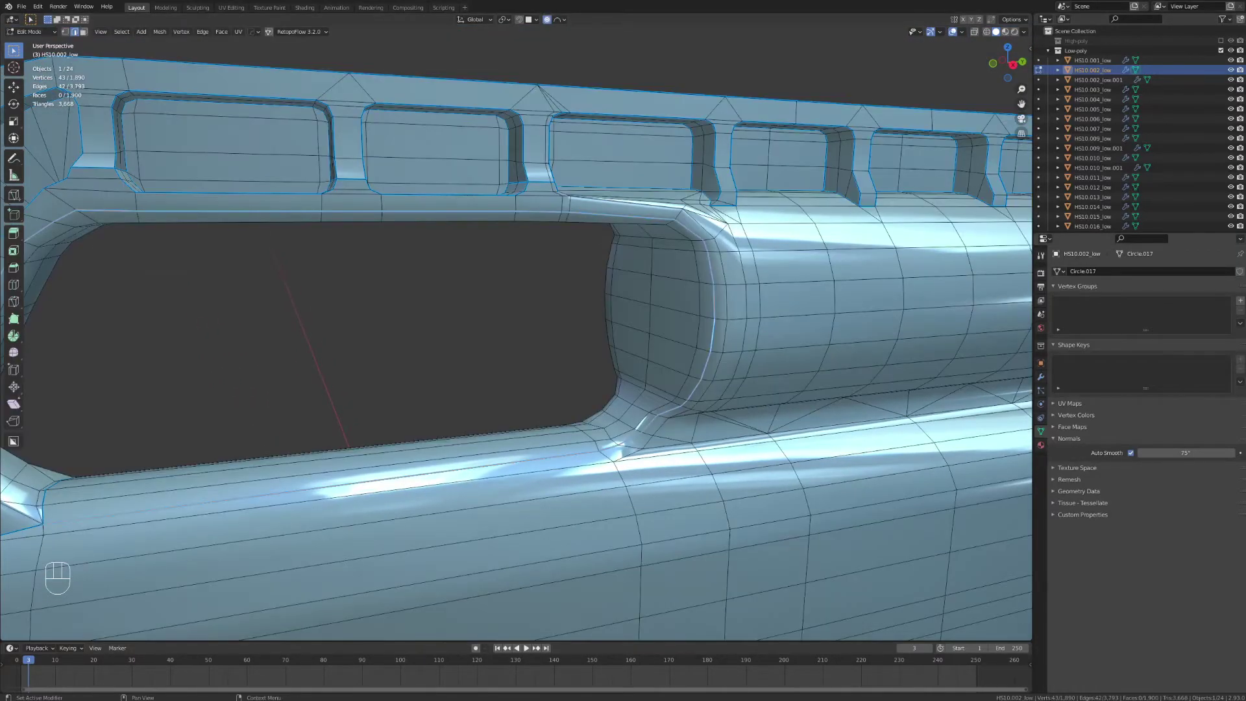
left_click(727, 300)
left_click(727, 300, "alt")
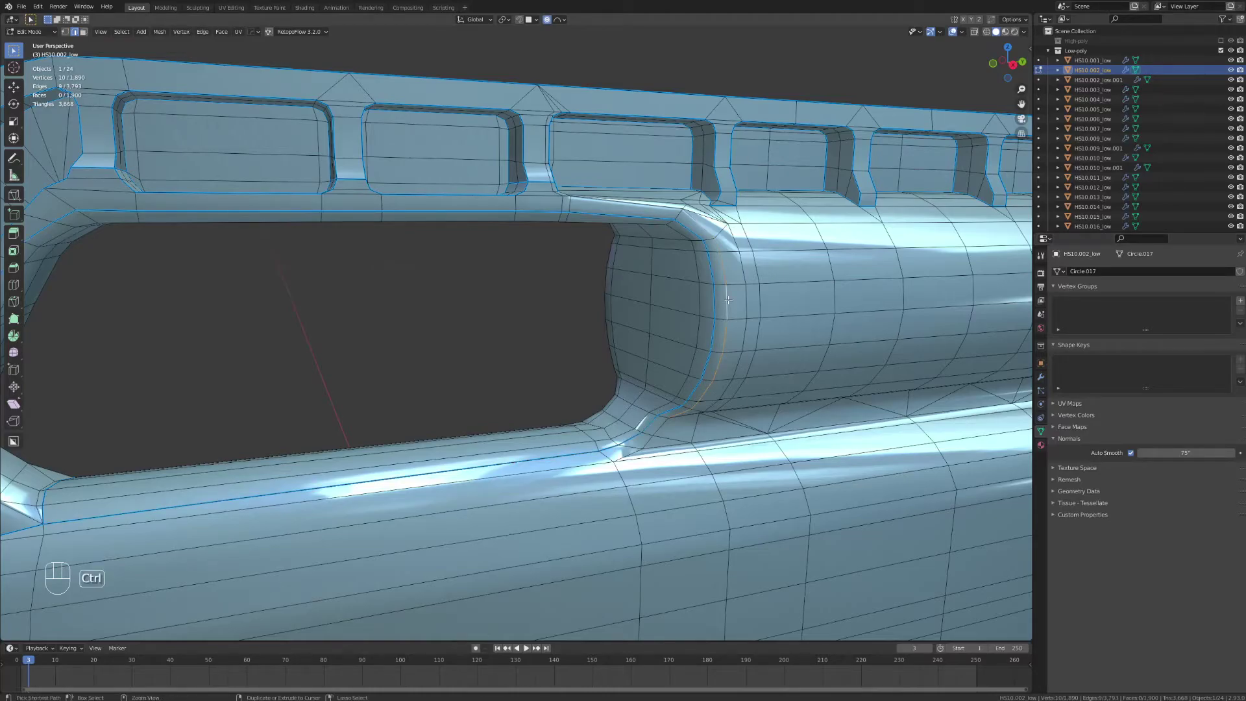
key("ctrl+e")
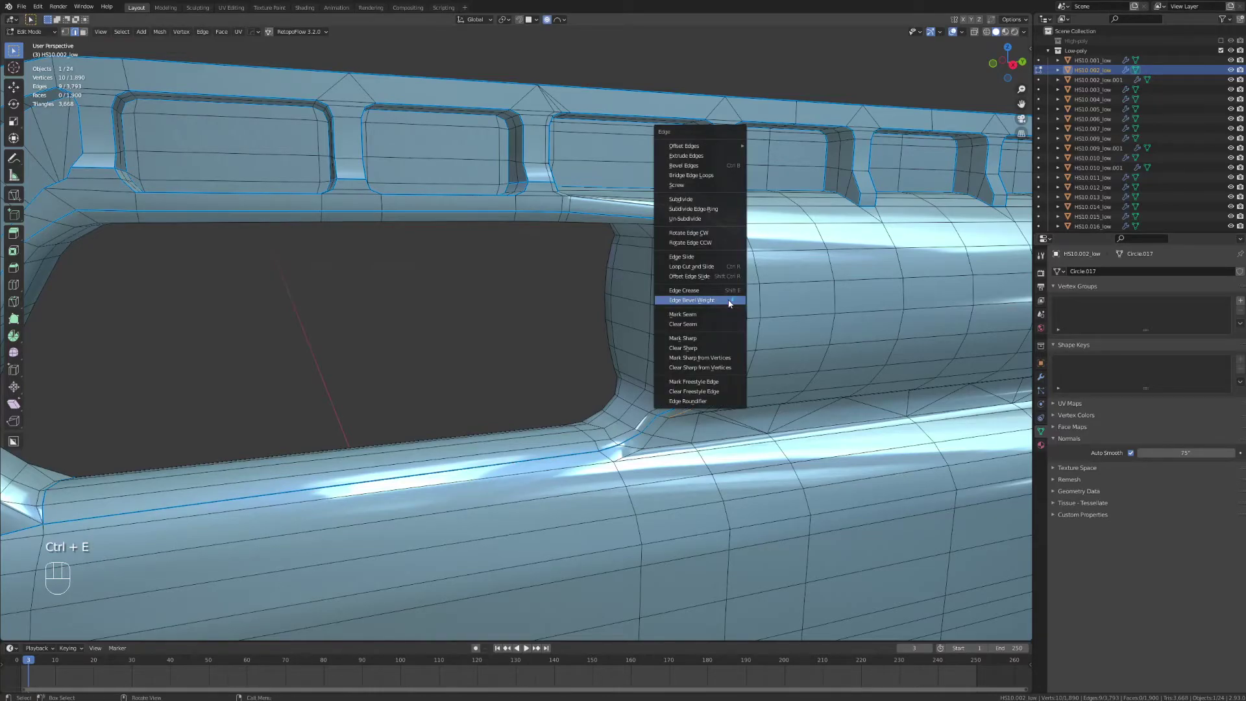
left_click(705, 340)
key("Tab")
scroll(753, 310, "up", 3)
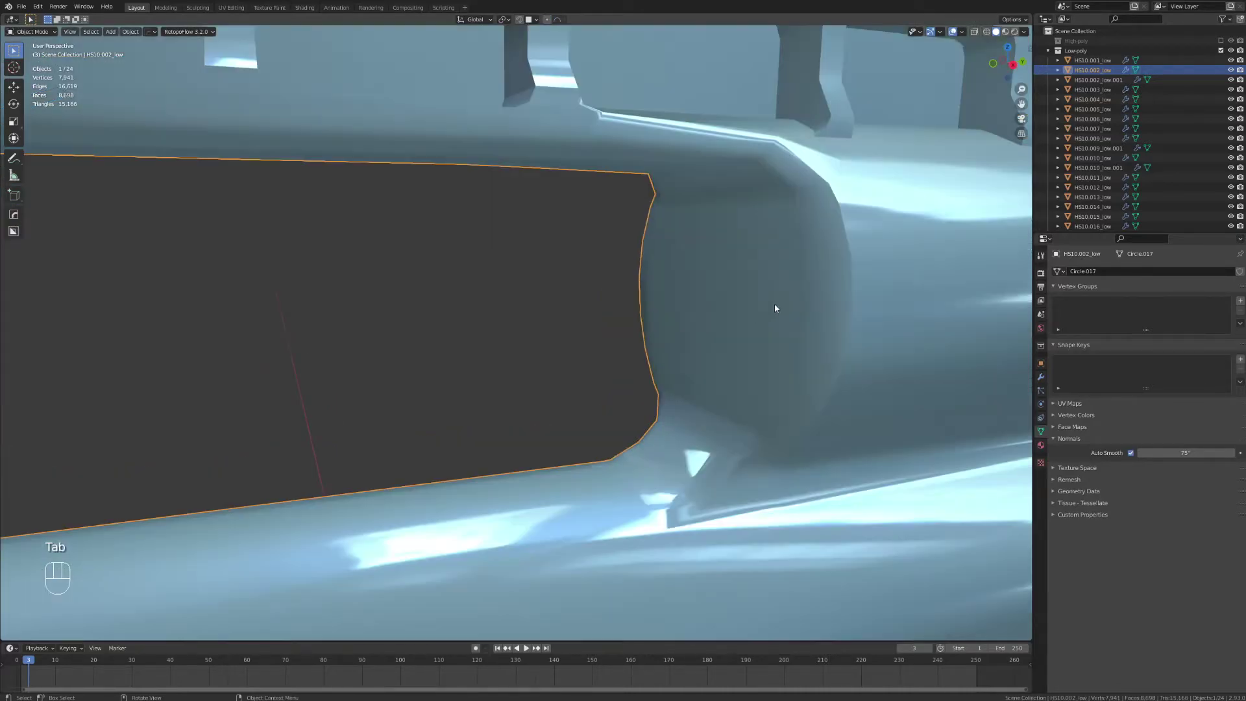
scroll(815, 328, "down", 4)
scroll(816, 331, "up", 3)
- Toggle the HOps sharp mark on the edge loop at the cutout's lower front corner, and return to Object Mode
key("Tab")
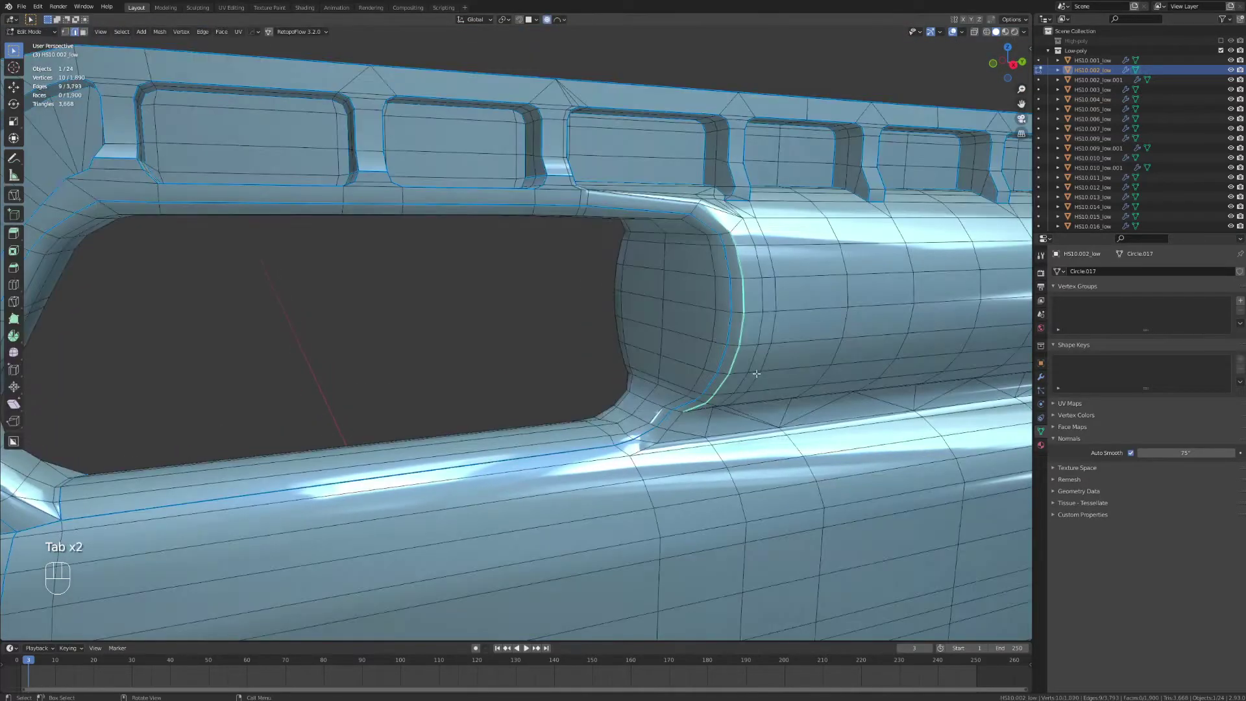
left_click(649, 417, "alt")
scroll(652, 420, "up", 2)
key("q")
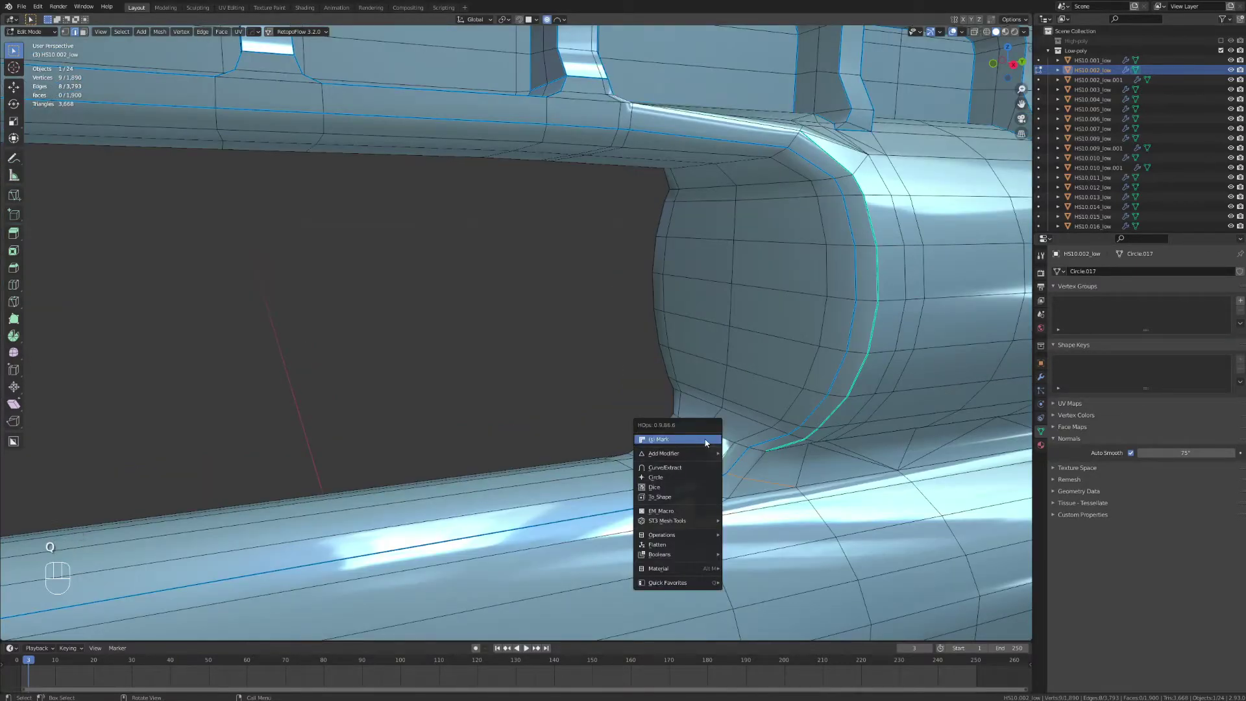
left_click(672, 441)
scroll(755, 506, "down", 2)
scroll(755, 505, "up", 2)
middle_click_drag(751, 496, 729, 469)
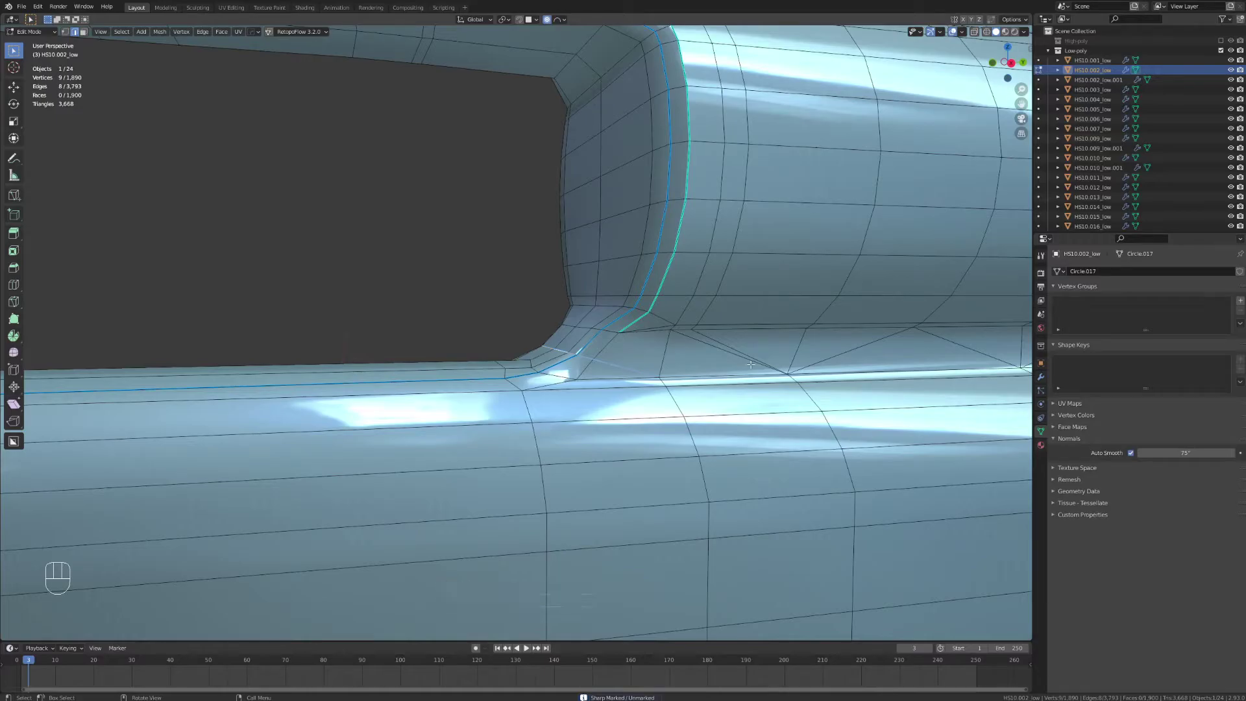
key("Tab")
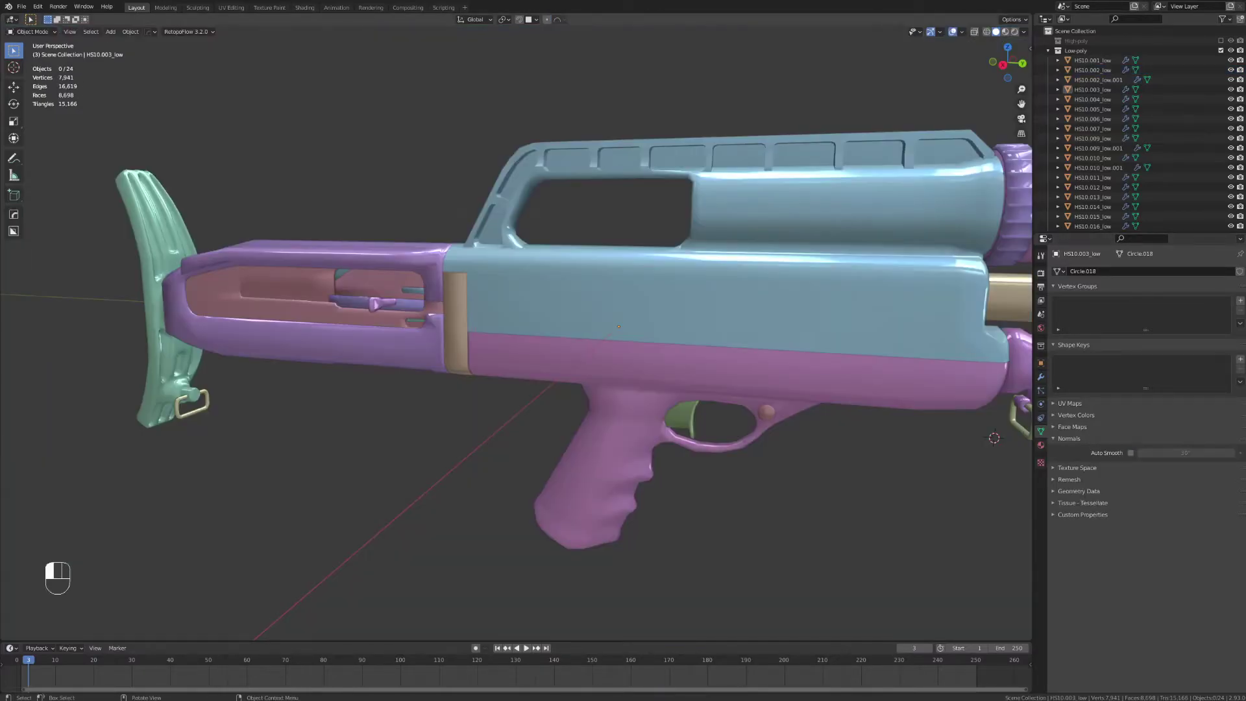
- Select the purple rear receiver HS10.003_low and examine its smooth shading from both sides
middle_click_drag(246, 341, 546, 338)
left_click(592, 320)
scroll(605, 363, "up", 4)
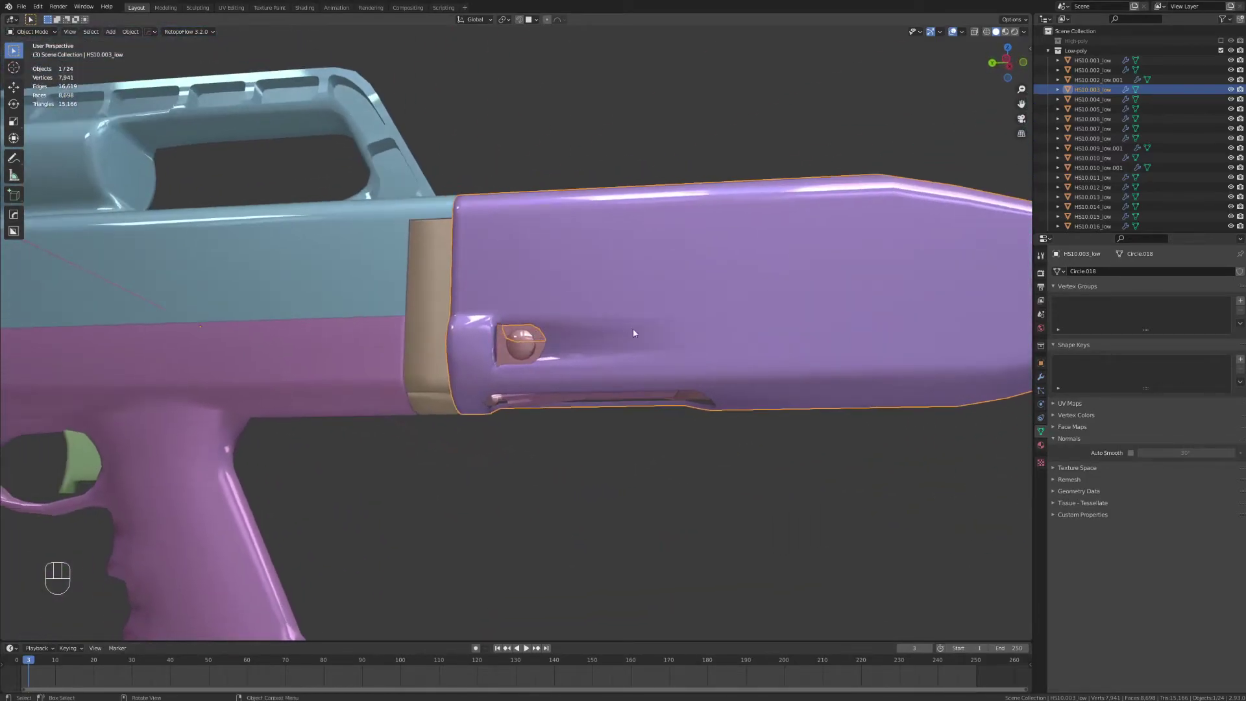
scroll(753, 340, "down", 3)
scroll(640, 376, "down", 3)
middle_click_drag(753, 340, 544, 379)
scroll(555, 368, "up", 6)
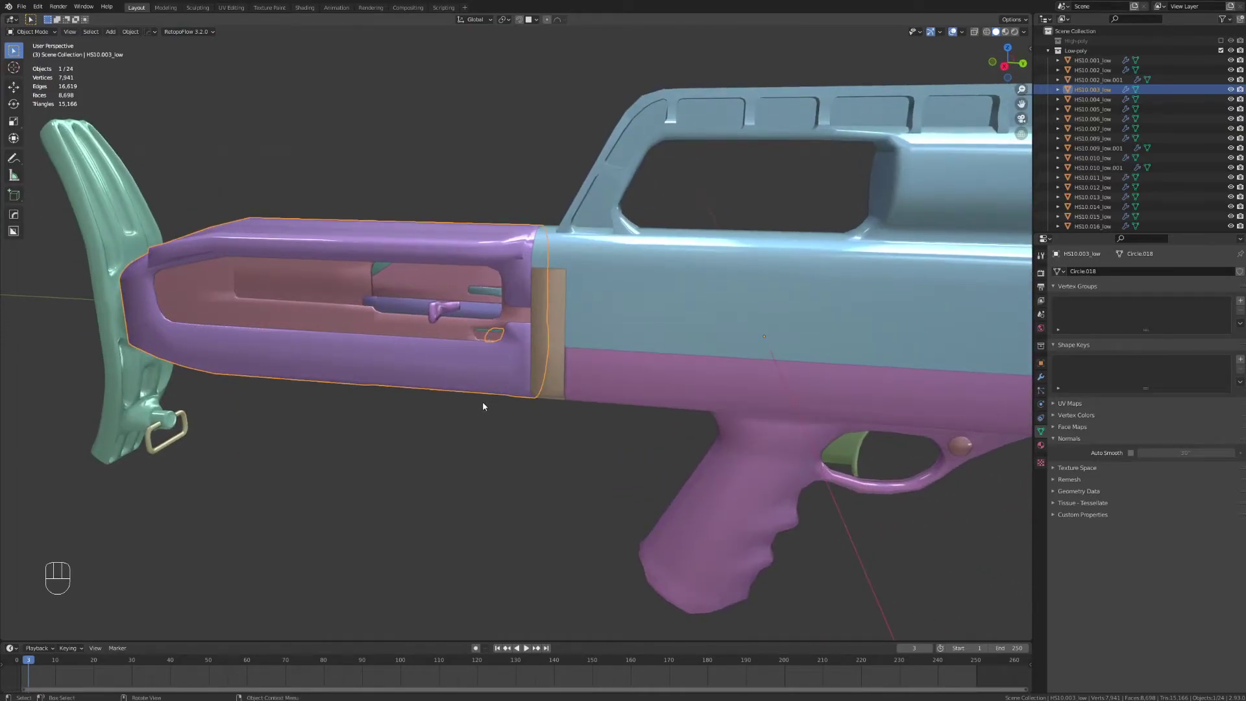
- Apply HOps AutoSmooth to the purple rear receiver HS10.003_low, trying several angles and settling on 120°
key("q")
mouse_move(491, 404)
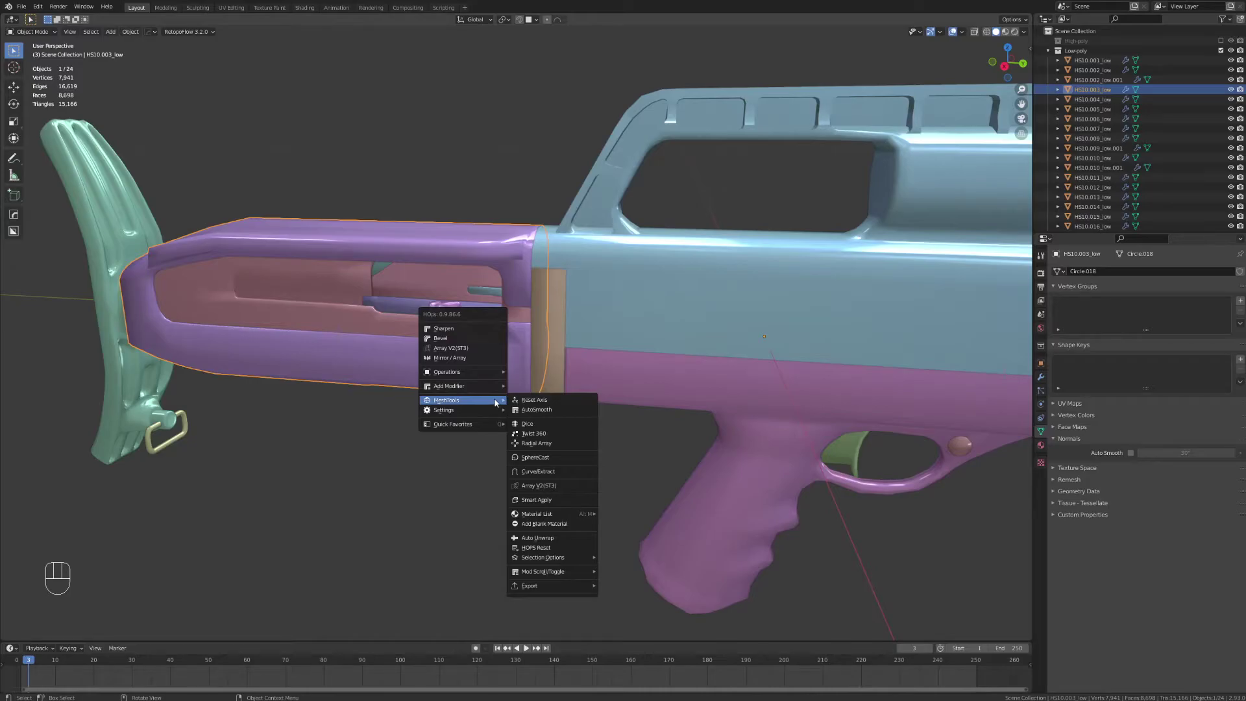
left_click(541, 412)
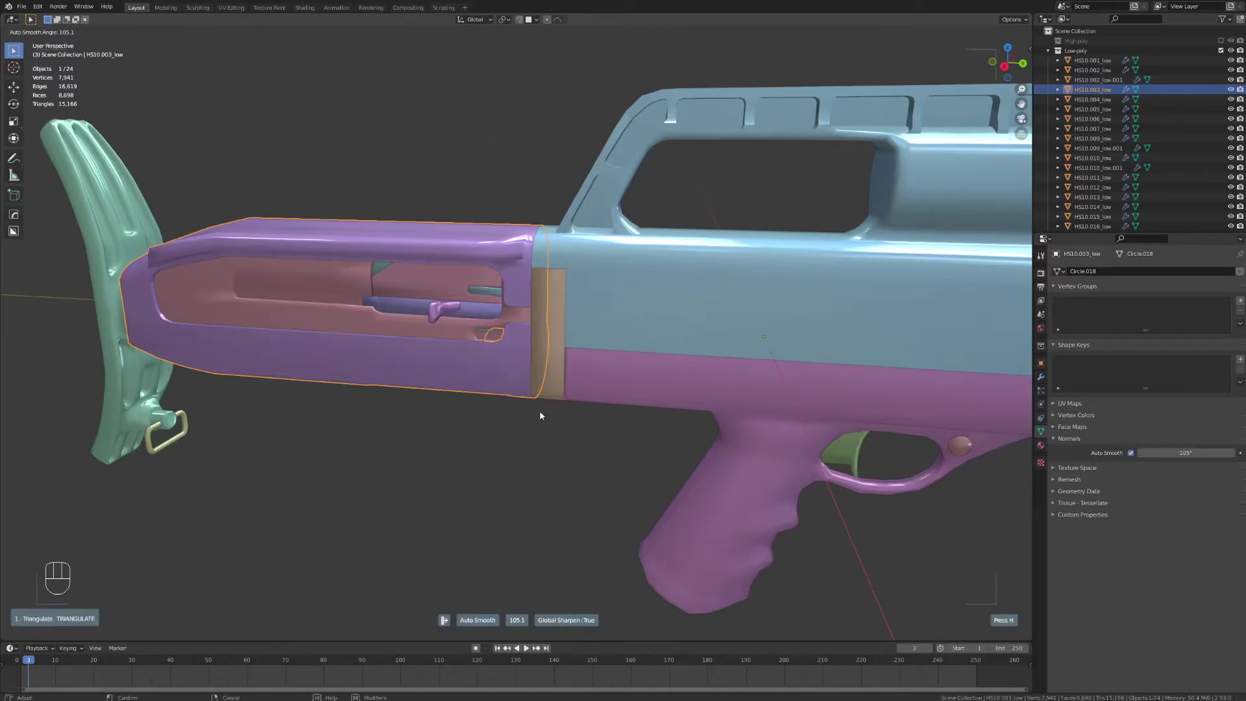
scroll(539, 410, "down", 1)
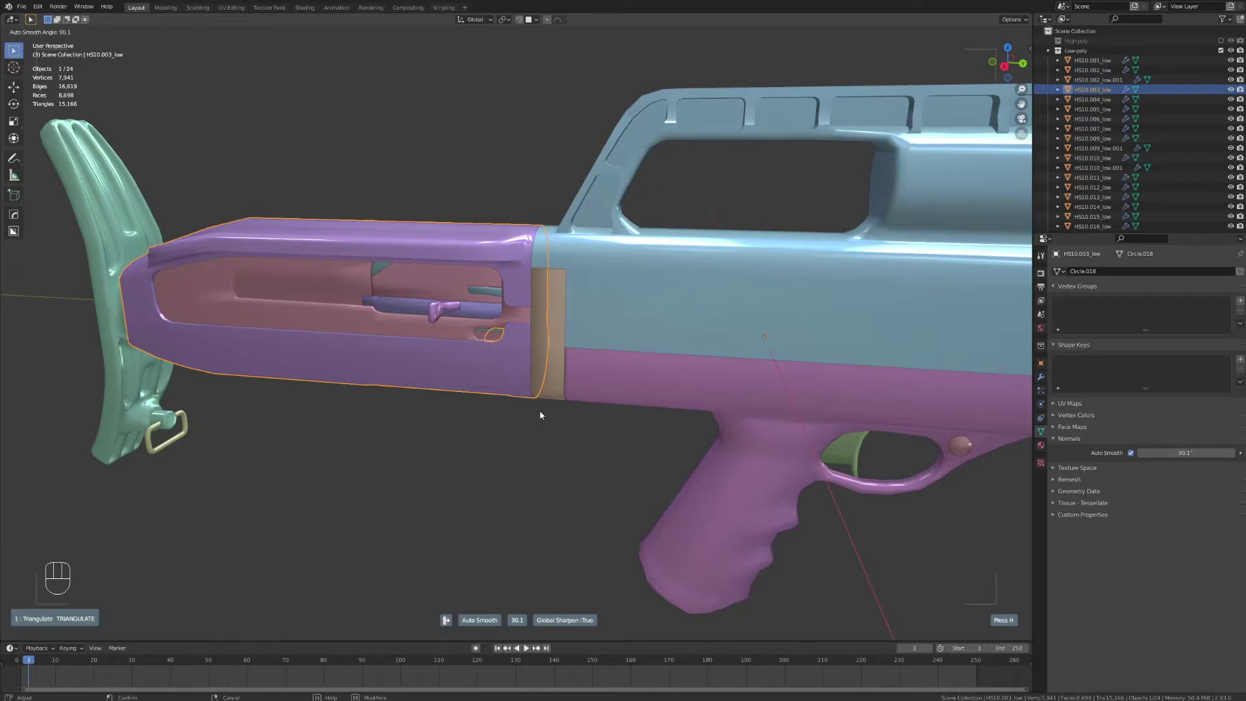
scroll(540, 411, "down", 1)
scroll(539, 416, "up", 3)
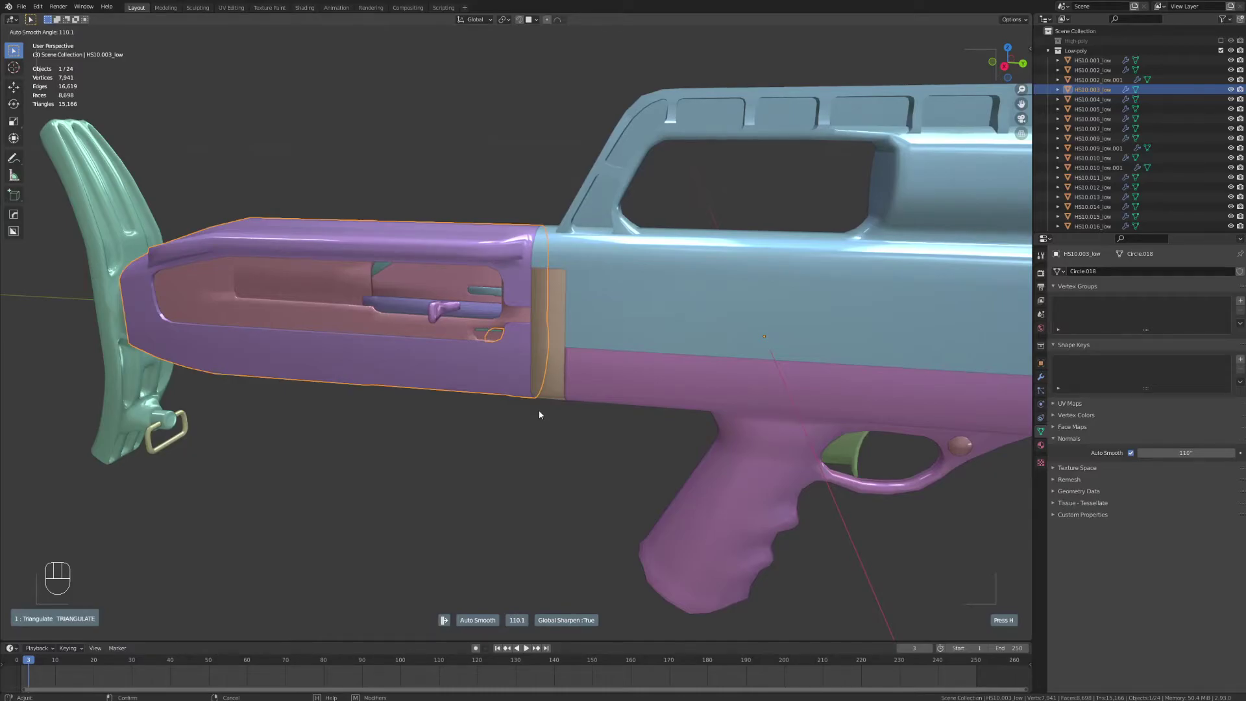
left_click(539, 409)
- Examine the rear receiver's shading from both sides, and check its marked sharp edges around the side cutout in Edit Mode
middle_click_drag(538, 410, 681, 389)
middle_click_drag(550, 324, 589, 386, "shift")
middle_click_drag(589, 386, 626, 406)
scroll(650, 384, "up", 4)
scroll(644, 394, "down", 6)
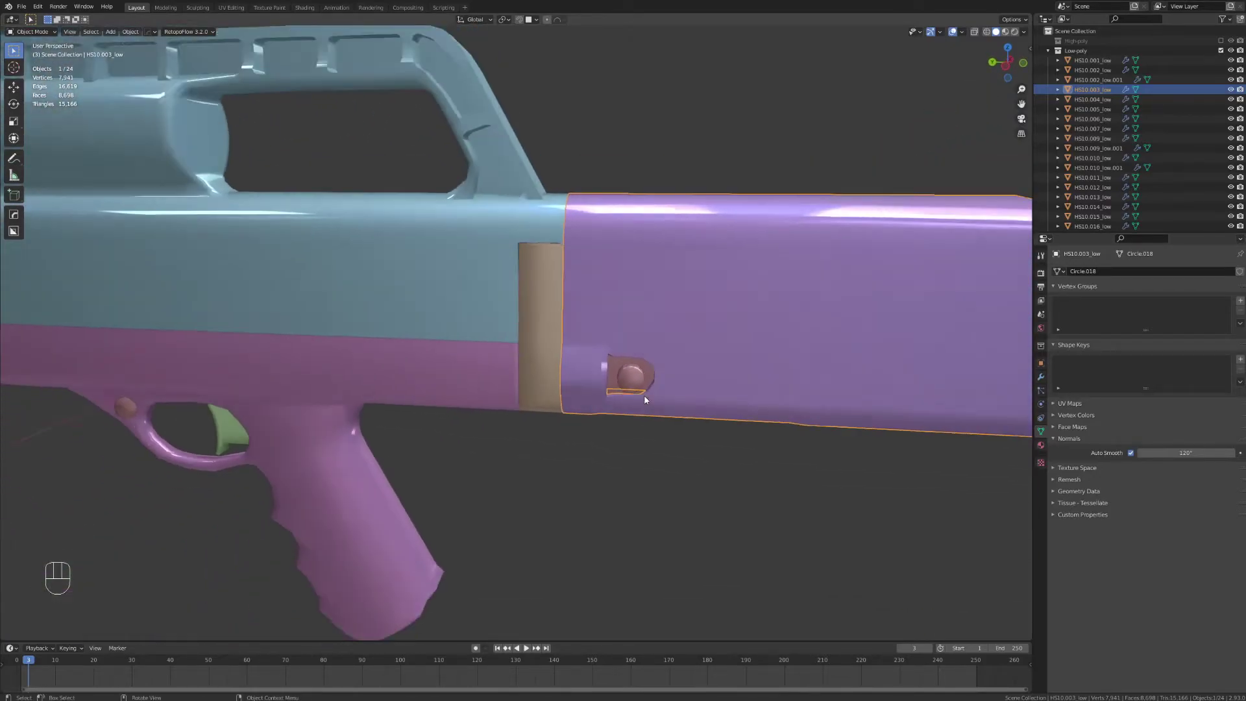
middle_click_drag(789, 369, 616, 363)
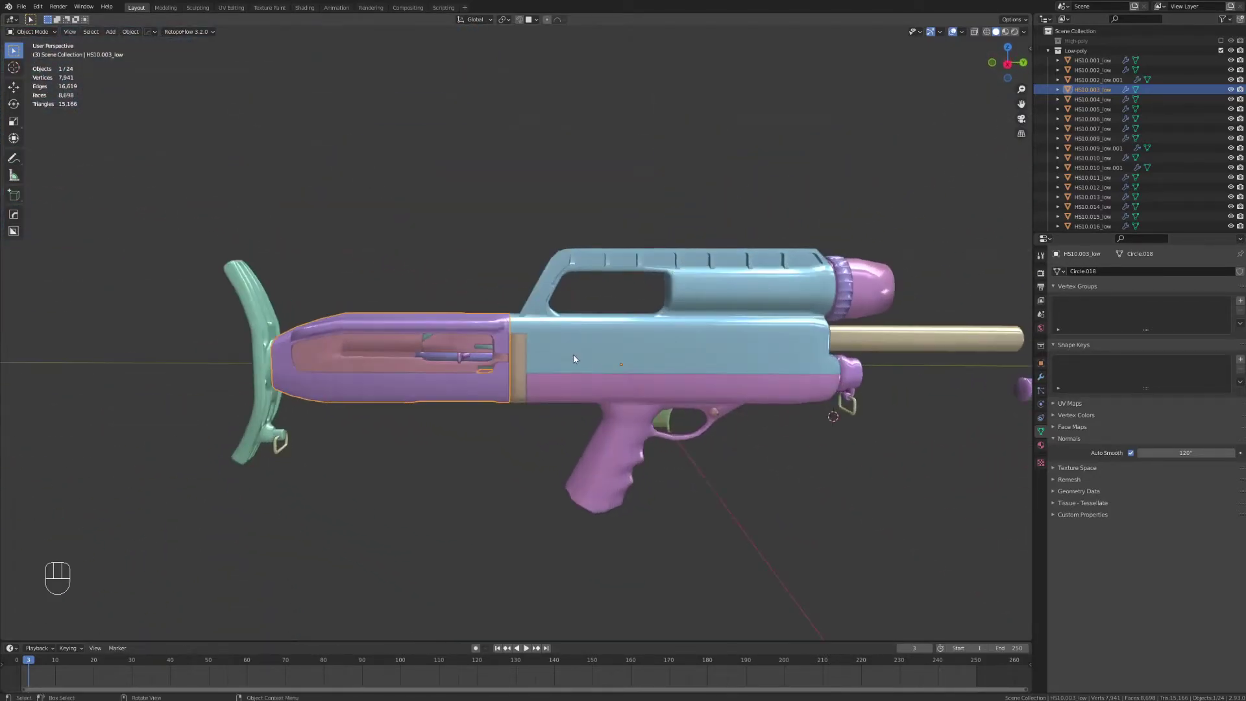
scroll(581, 352, "up", 5)
key("Tab")
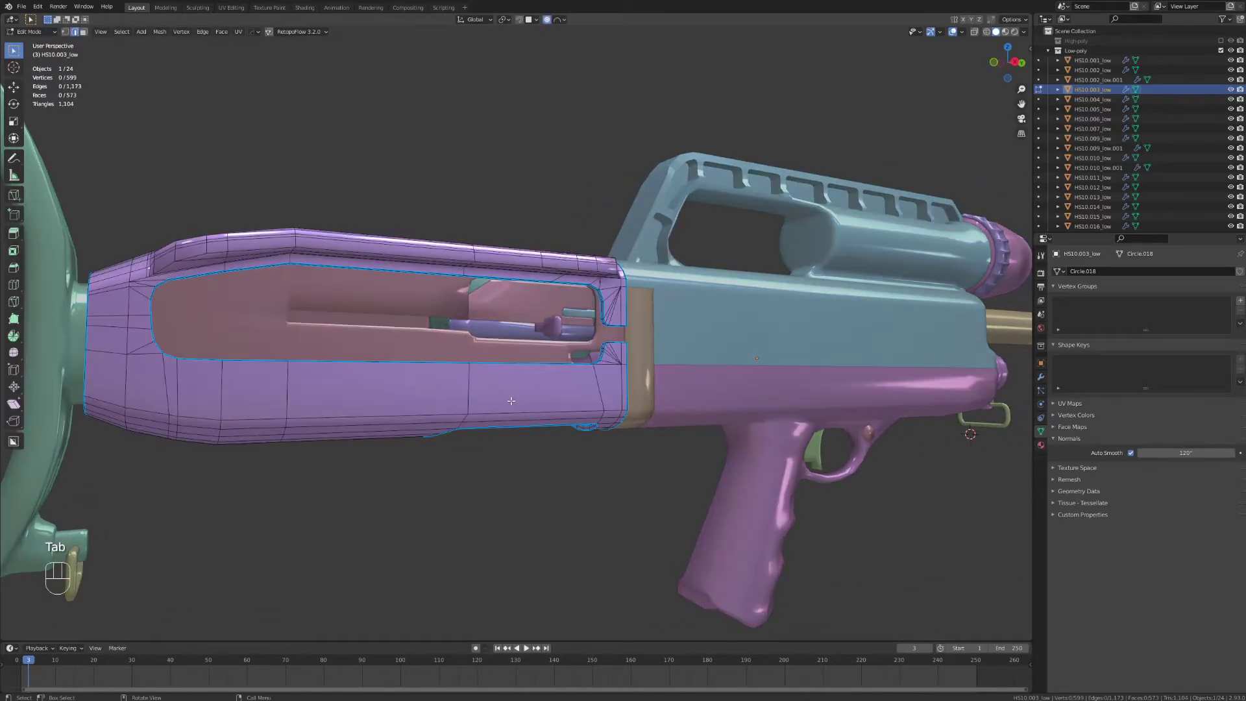
middle_click_drag(508, 408, 421, 321)
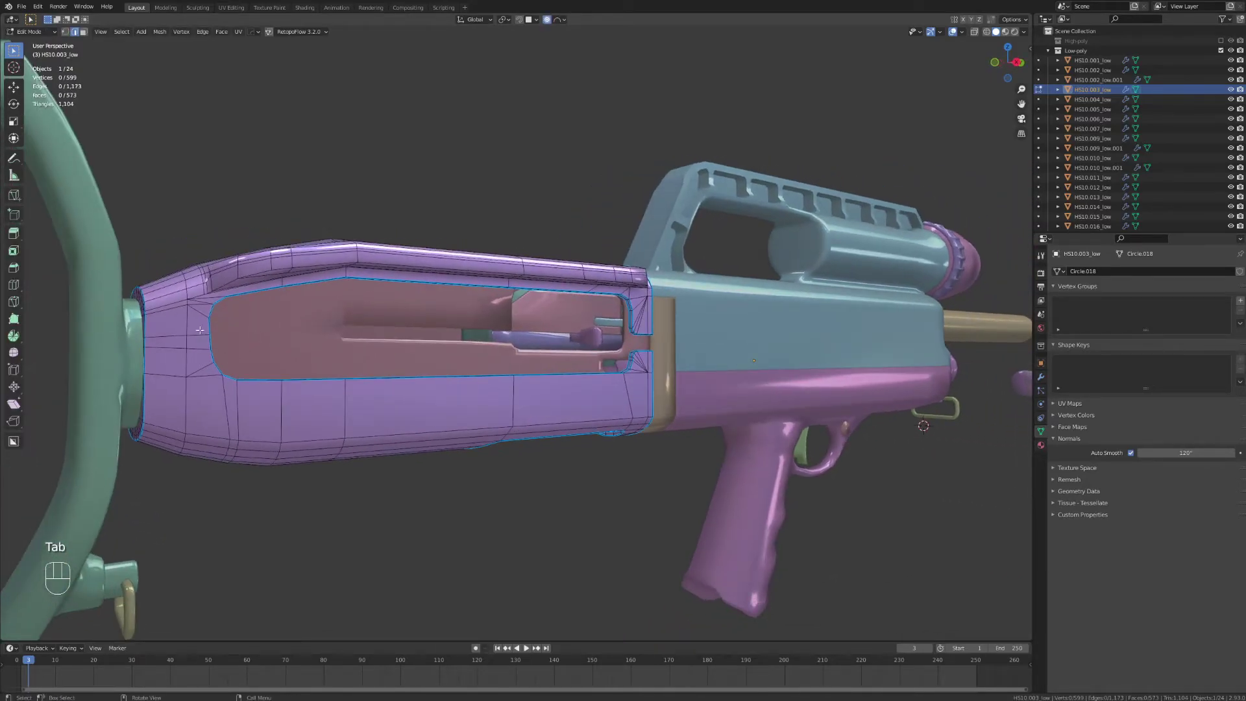
middle_click_drag(218, 303, 570, 409)
key("Tab")
- Examine the shading of the rear receiver's raised top ridge and rear end up close
scroll(568, 432, "up", 6)
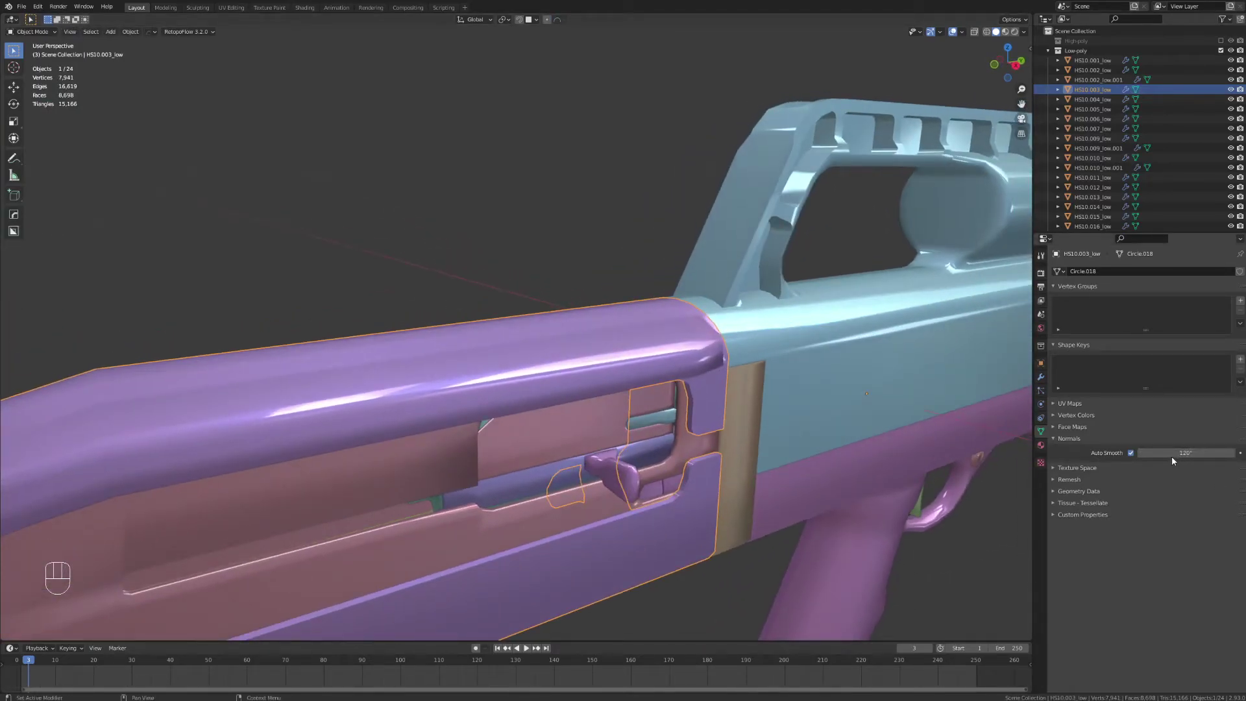
scroll(595, 407, "down", 6)
middle_click_drag(600, 412, 448, 328)
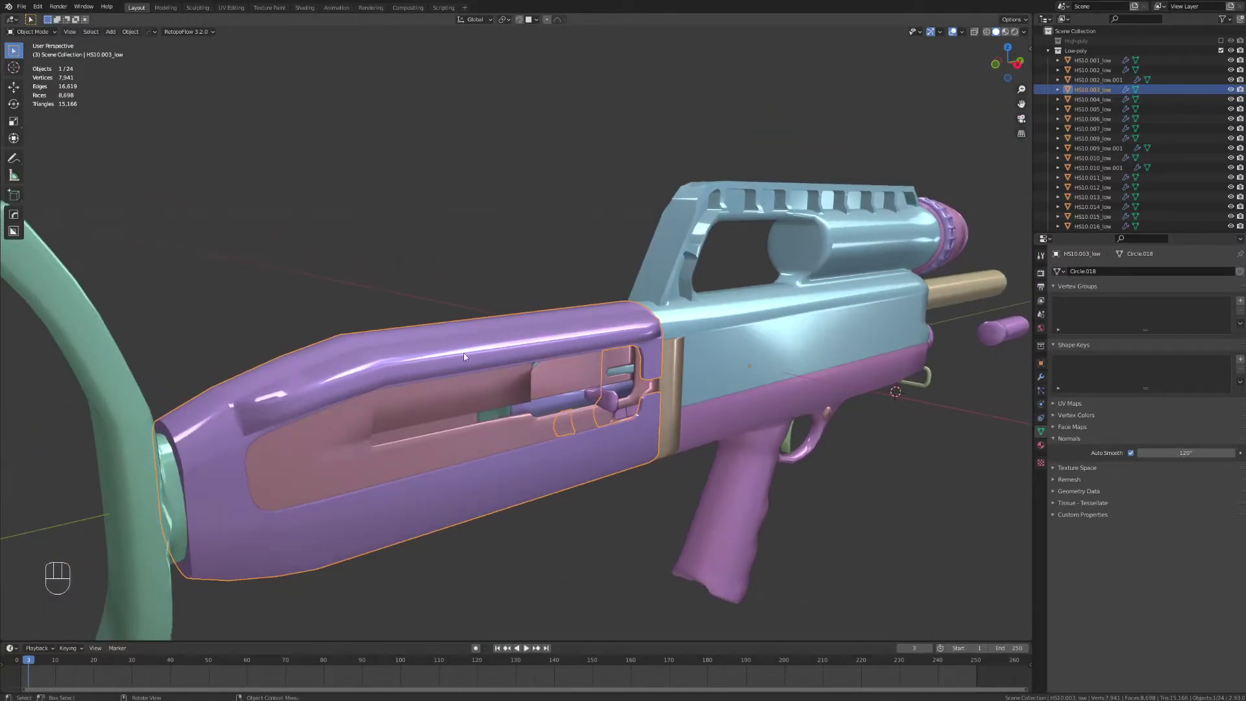
middle_click_drag(548, 325, 324, 408)
scroll(364, 405, "up", 3)
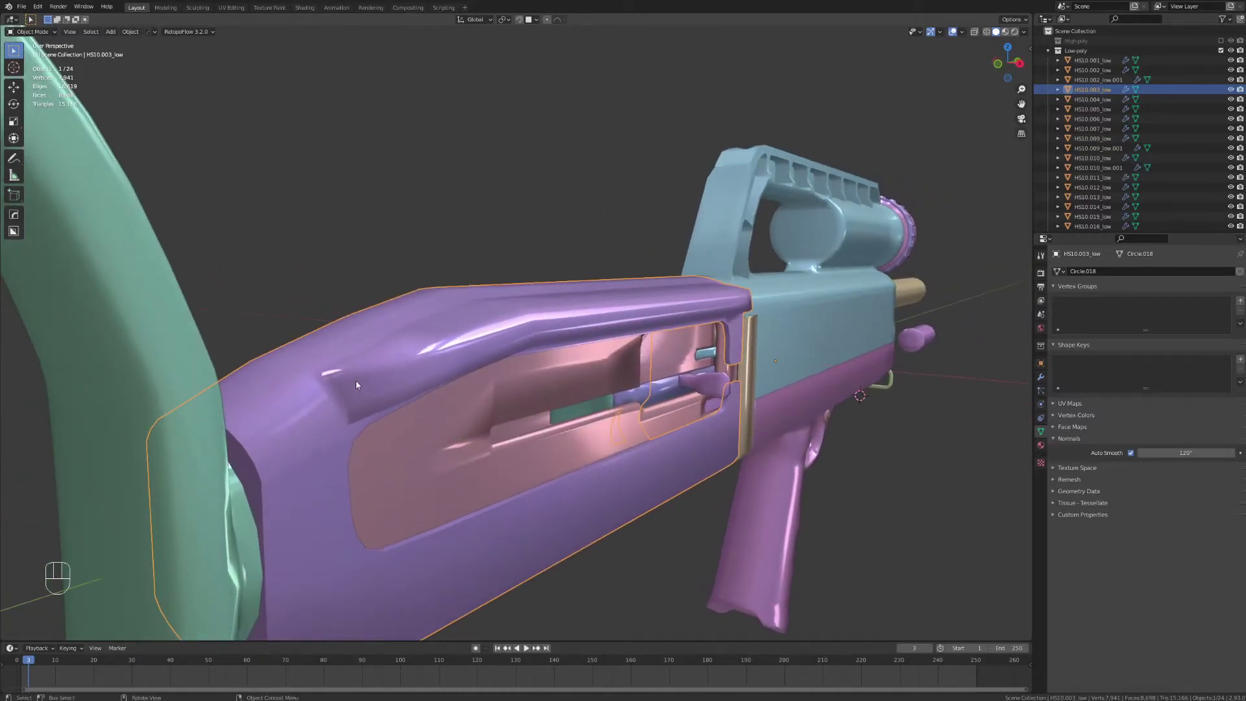
middle_click_drag(340, 409, 520, 313)
scroll(520, 313, "up", 3)
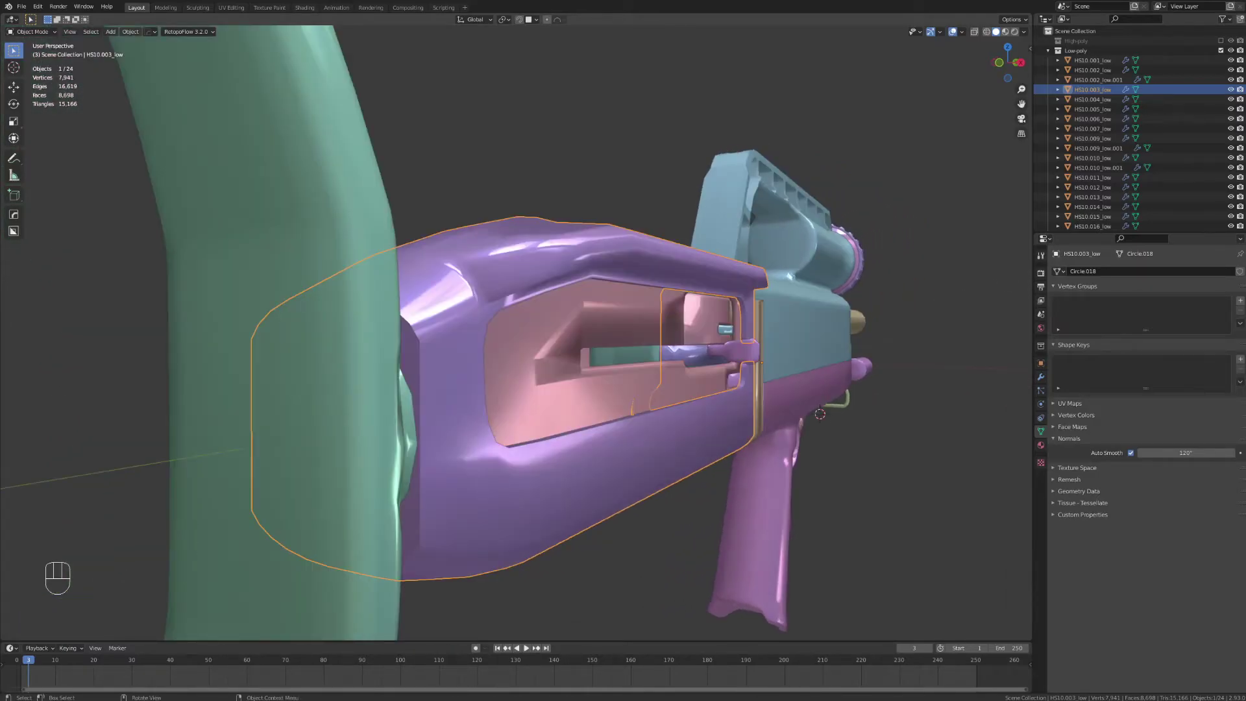
middle_click_drag(545, 254, 595, 308)
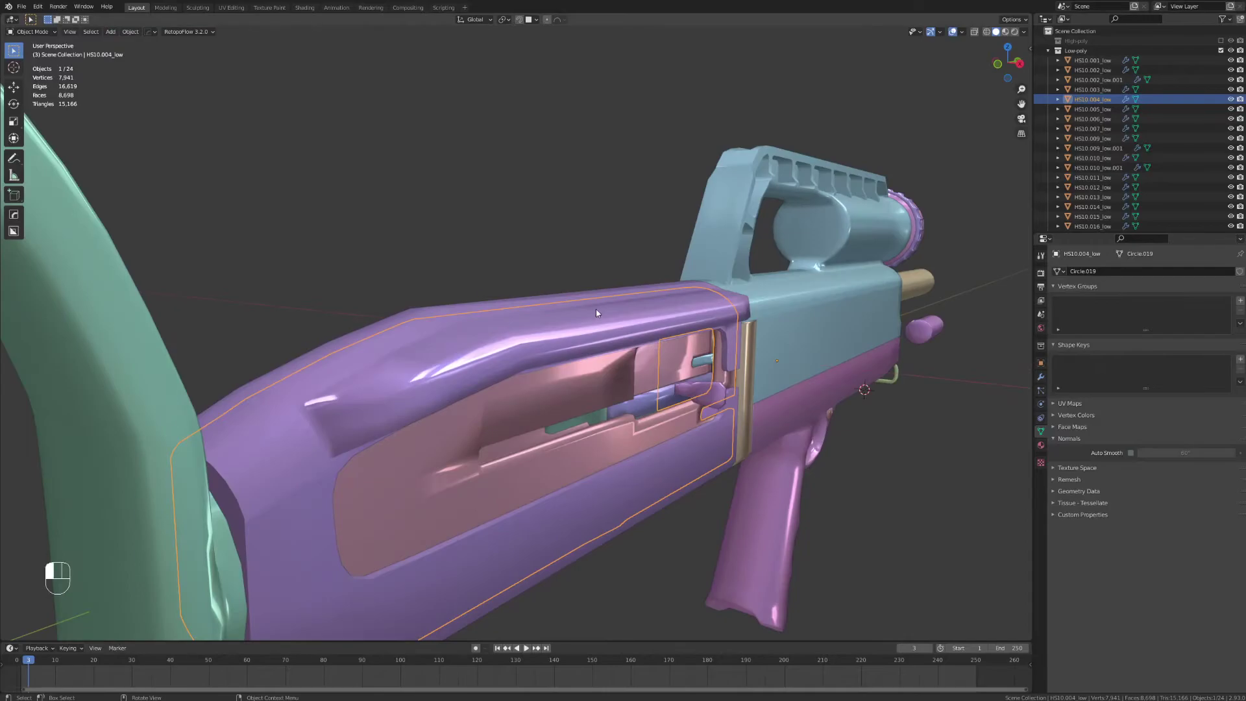
- Inspect the rear receiver's mesh in Edit Mode, selecting the lengthwise edge loop along its top, and return to Object Mode
key("Tab")
scroll(423, 397, "up", 2)
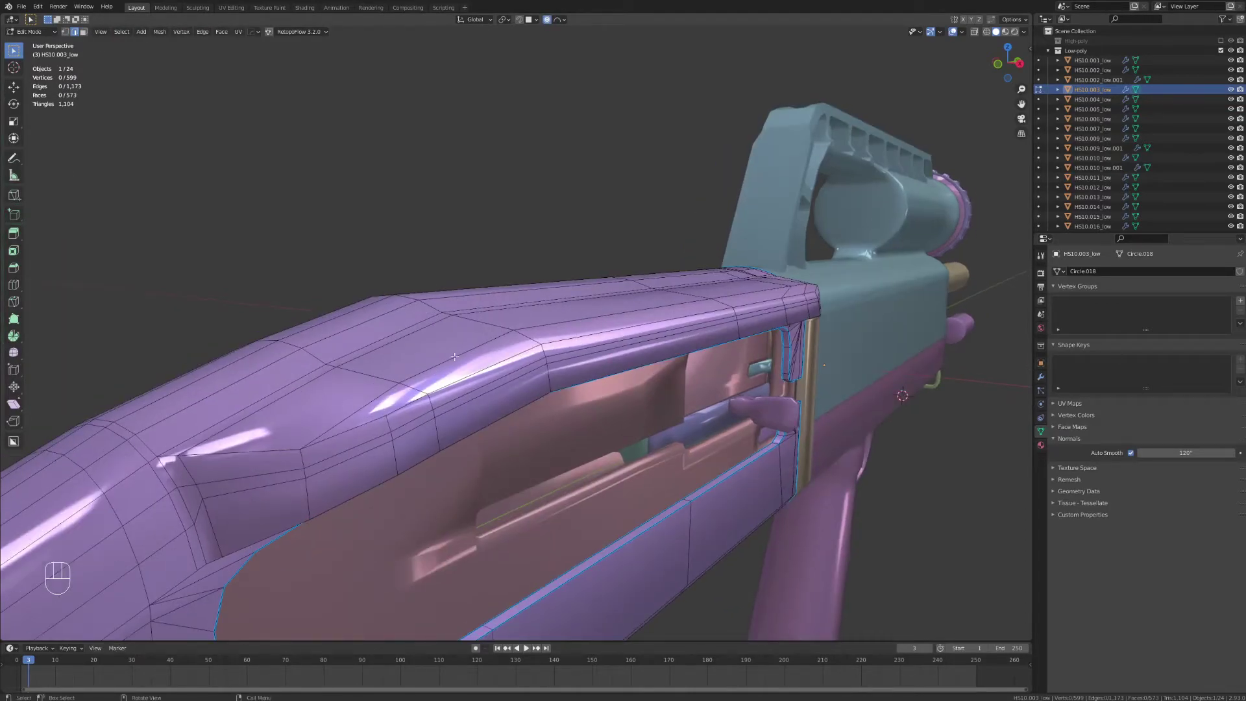
middle_click_drag(701, 322, 567, 238)
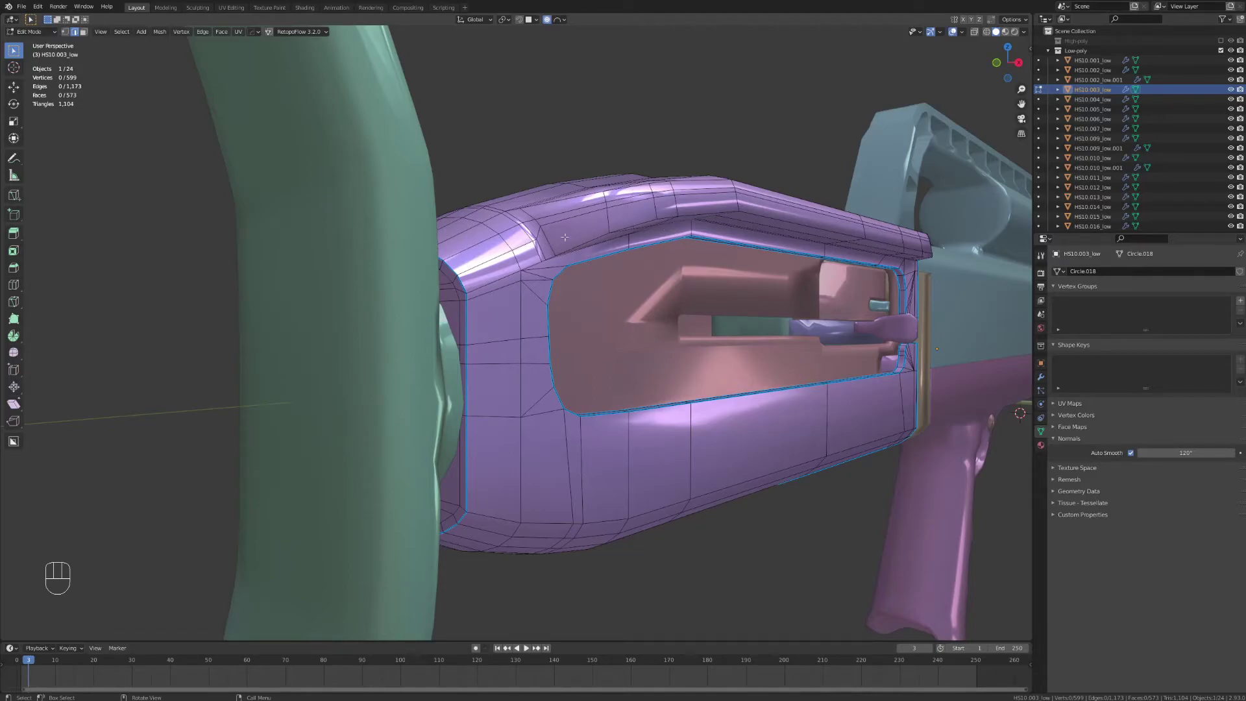
middle_click_drag(642, 247, 595, 396)
scroll(468, 341, "up", 4)
left_click(468, 341, "alt")
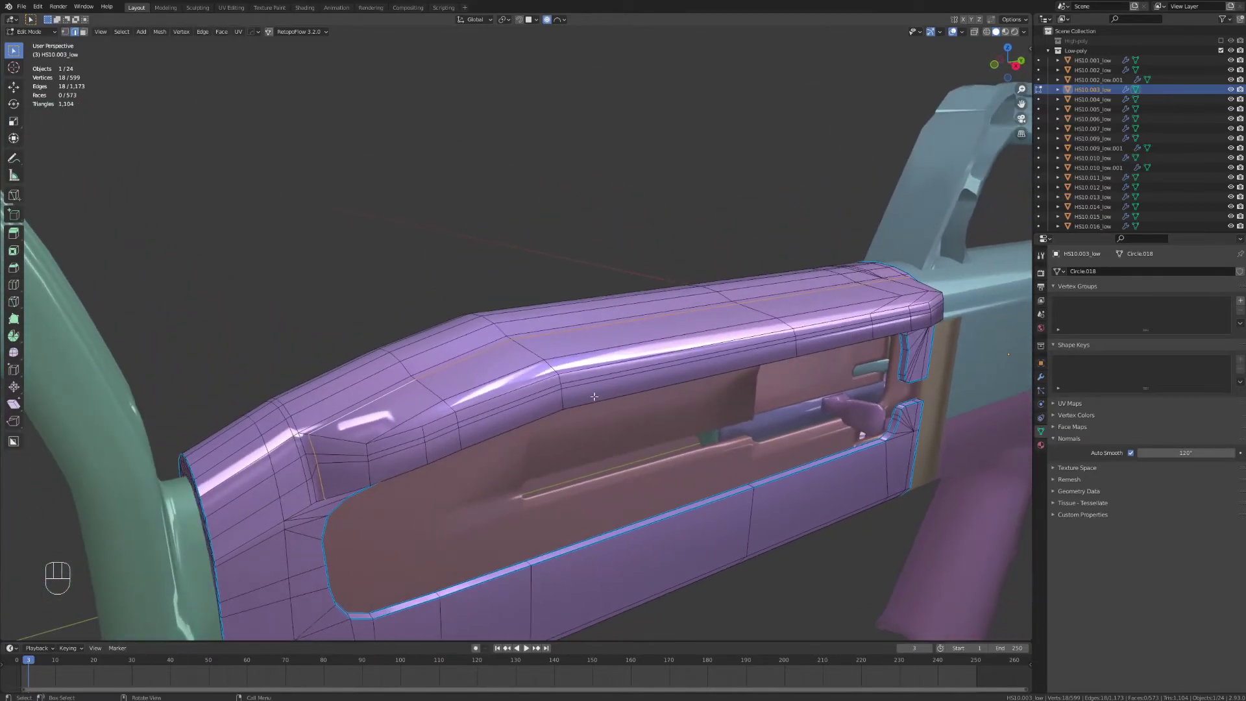
middle_click_drag(534, 371, 806, 408)
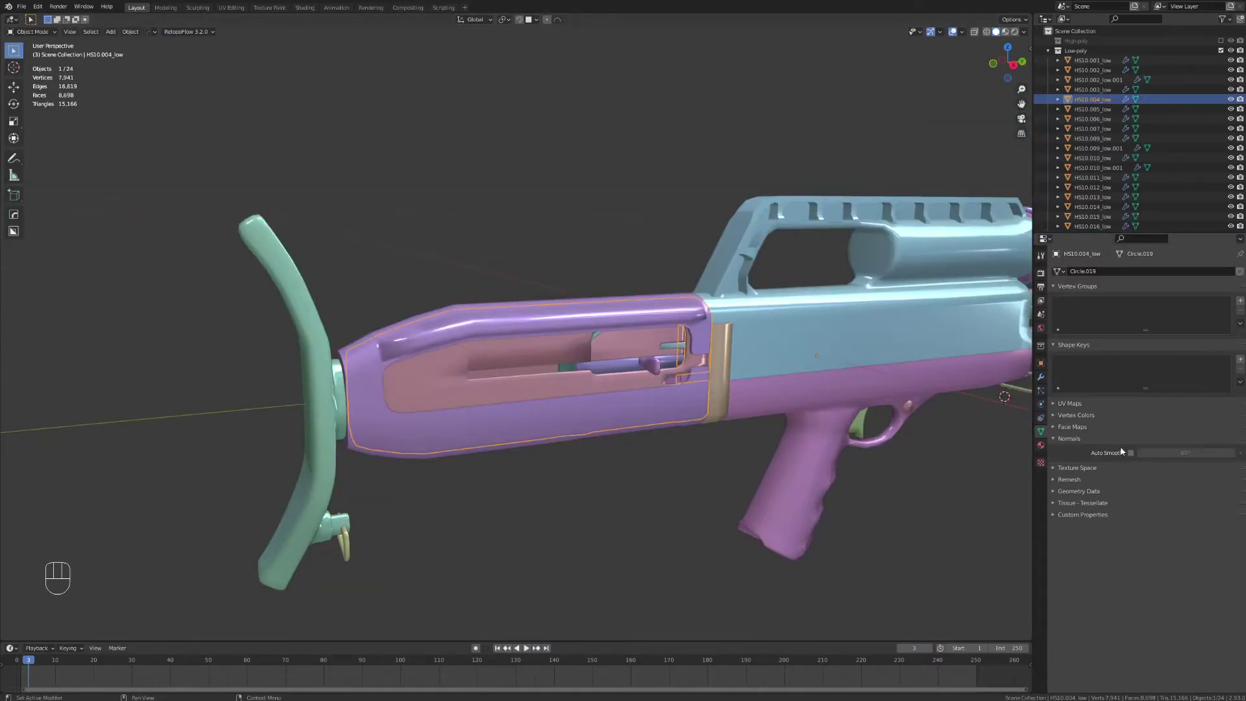
- Apply HOps AutoSmooth to the parts inside the rear receiver's cutout, using 120° for the blue bolt HS10.015_low
left_click(587, 350)
scroll(617, 478, "up", 3)
key("q")
left_click(617, 285)
key("q")
left_click(677, 296)
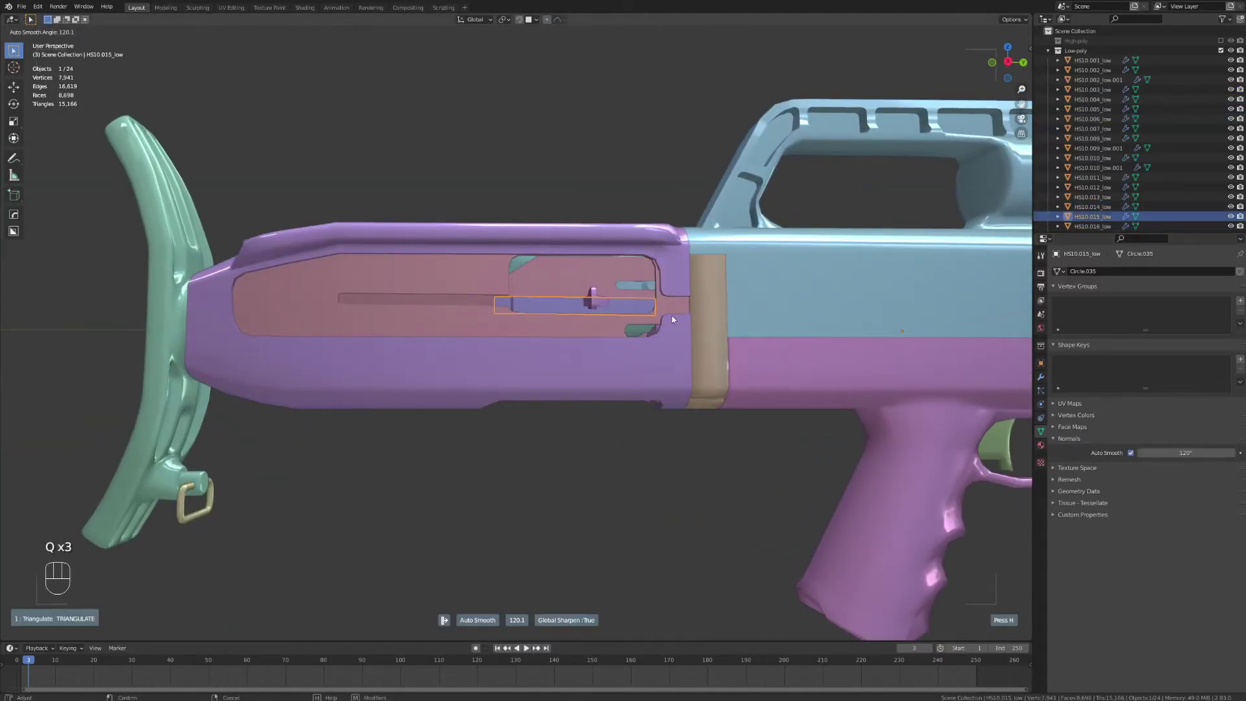
- Apply HOps AutoSmooth to the green stock and the sling loop HS10.018_low at its lower end
middle_click_drag(672, 314, 584, 324)
left_click(250, 334)
key("q")
left_click(269, 334)
left_click(252, 516)
key("q")
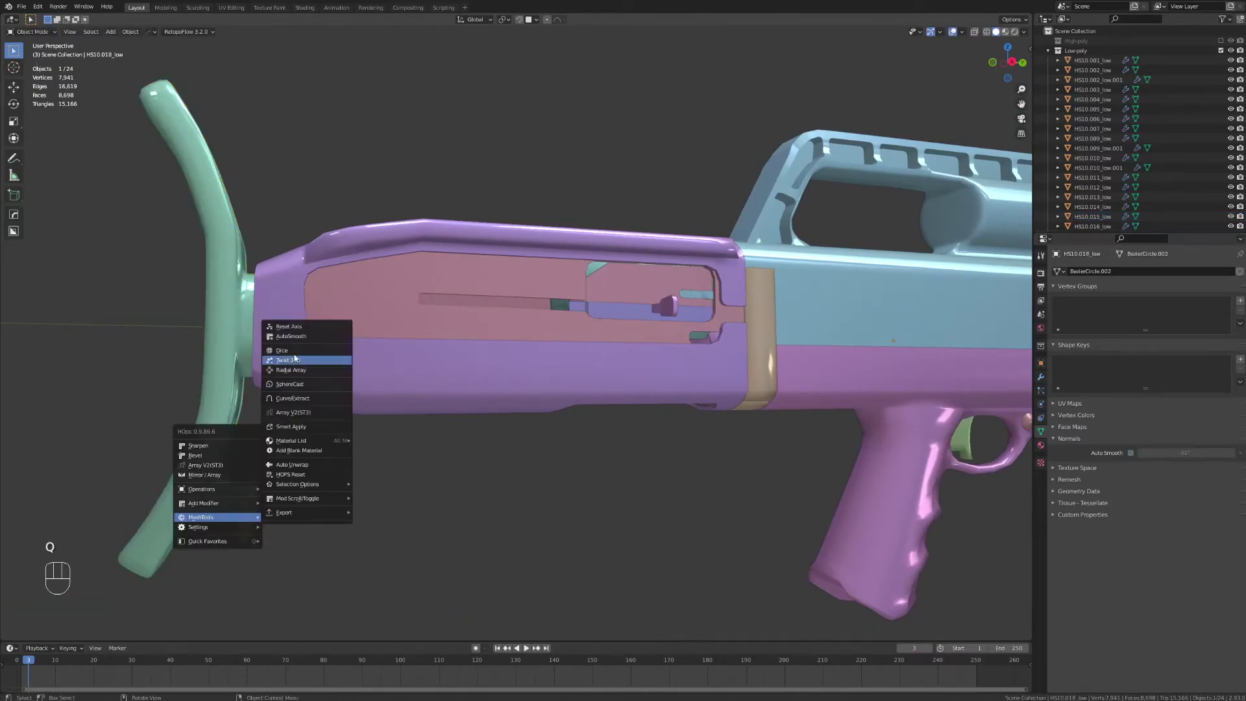
left_click(295, 337)
- Apply HOps AutoSmooth to the remaining small parts around the rear receiver
middle_click_drag(637, 468, 700, 397)
left_click(613, 388)
key("q")
left_click(570, 362)
left_click(604, 337)
key("q")
key("q")
left_click(587, 328)
- Apply HOps AutoSmooth at 105° to the tan band HS10.005_low between the front and rear receivers
middle_click_drag(780, 391, 417, 377)
scroll(733, 421, "up", 3)
key("q")
left_click(790, 443)
key("q")
left_click(745, 428)
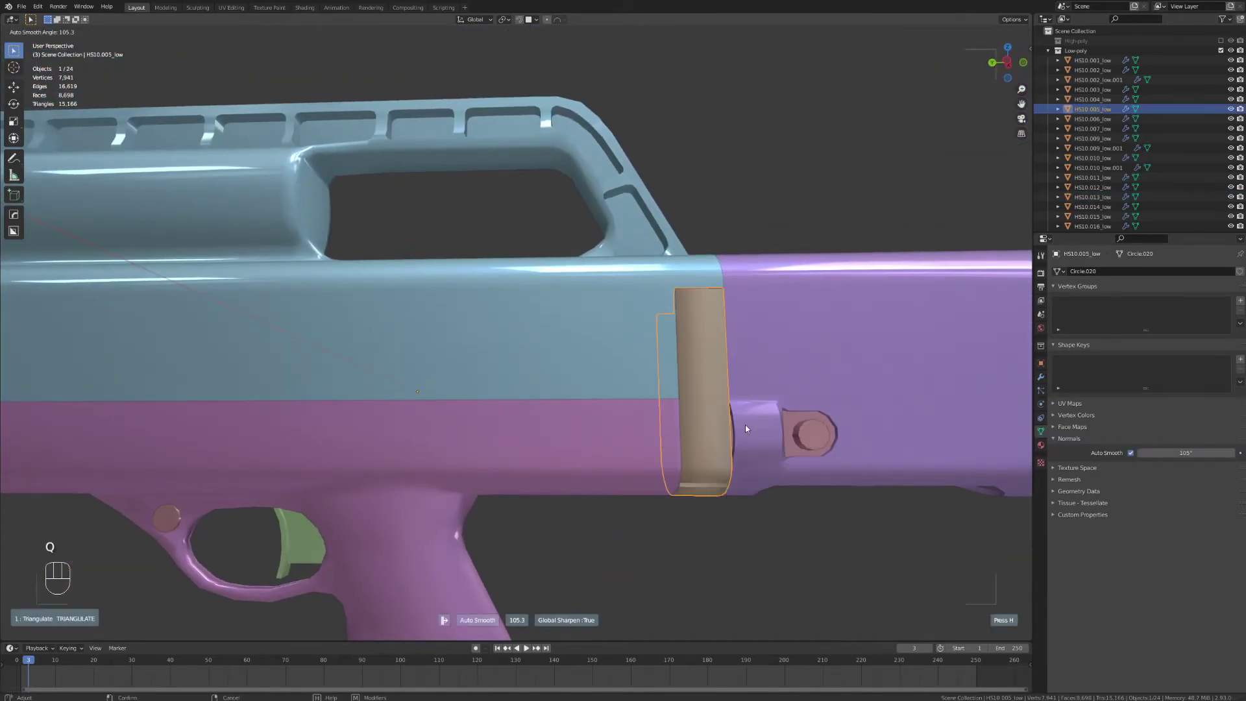
left_click(370, 402)
- Apply HOps AutoSmooth to the barrel and to the shell HS10.009_low.001, using 72° for the shell
scroll(371, 406, "down", 5)
middle_click_drag(374, 411, 455, 441)
left_click(283, 266)
scroll(283, 266, "up", 3)
middle_click_drag(283, 266, 421, 330)
scroll(422, 329, "up", 2)
key("w")
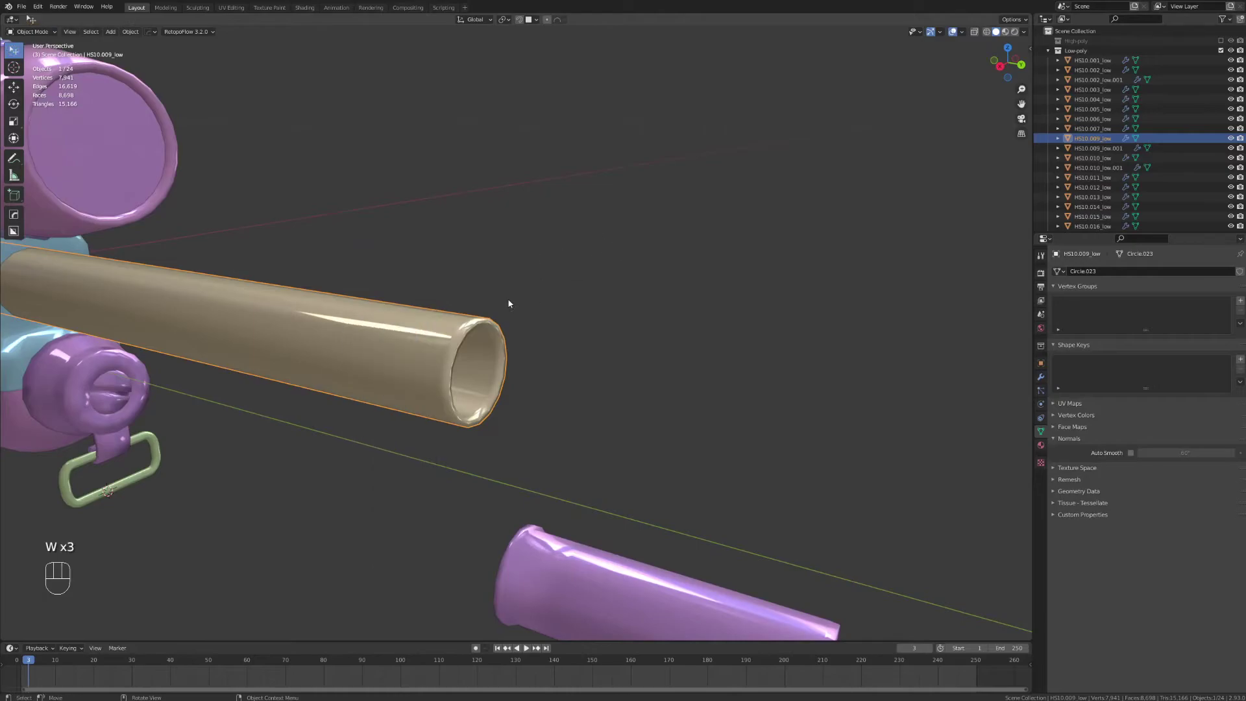
left_click(456, 334)
key("q")
left_click(659, 395)
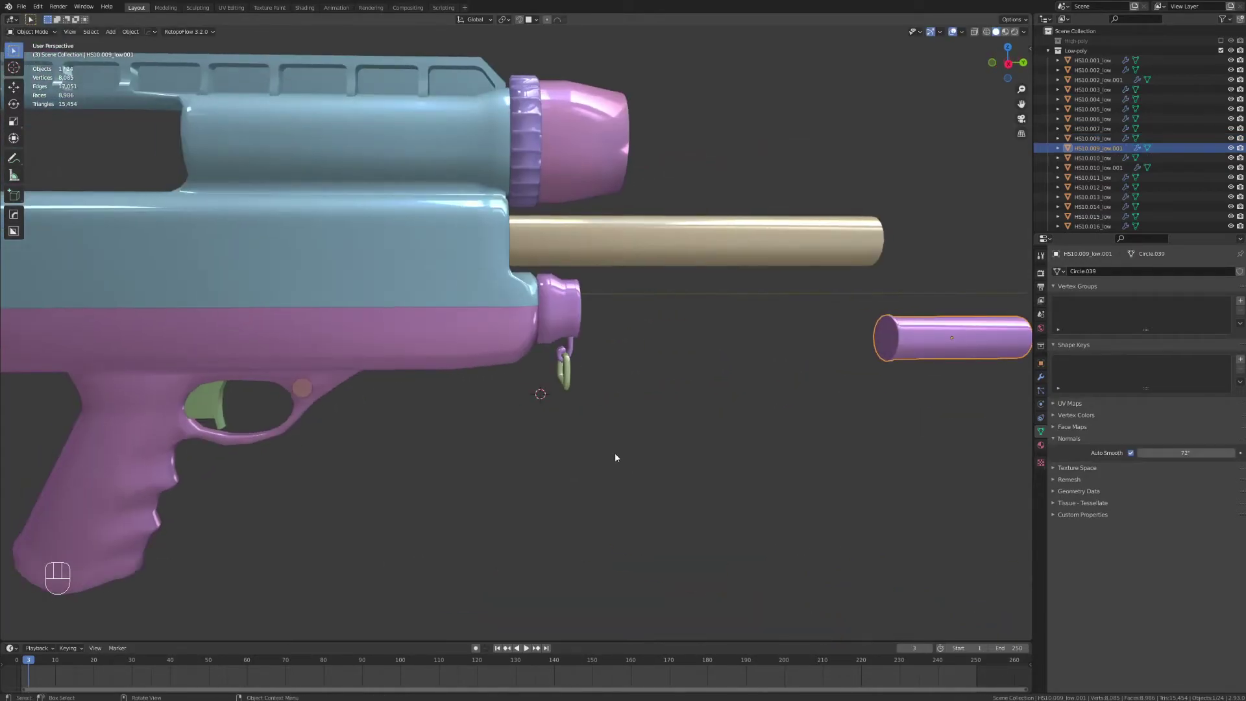
- Apply HOps AutoSmooth at 72.1° to the purple front cap HS10.001_low below the barrel
key("q")
mouse_move(580, 334)
middle_click_drag(773, 253, 668, 279)
middle_click_drag(668, 279, 559, 353, "shift")
key("q")
mouse_move(471, 329)
left_click(513, 337)
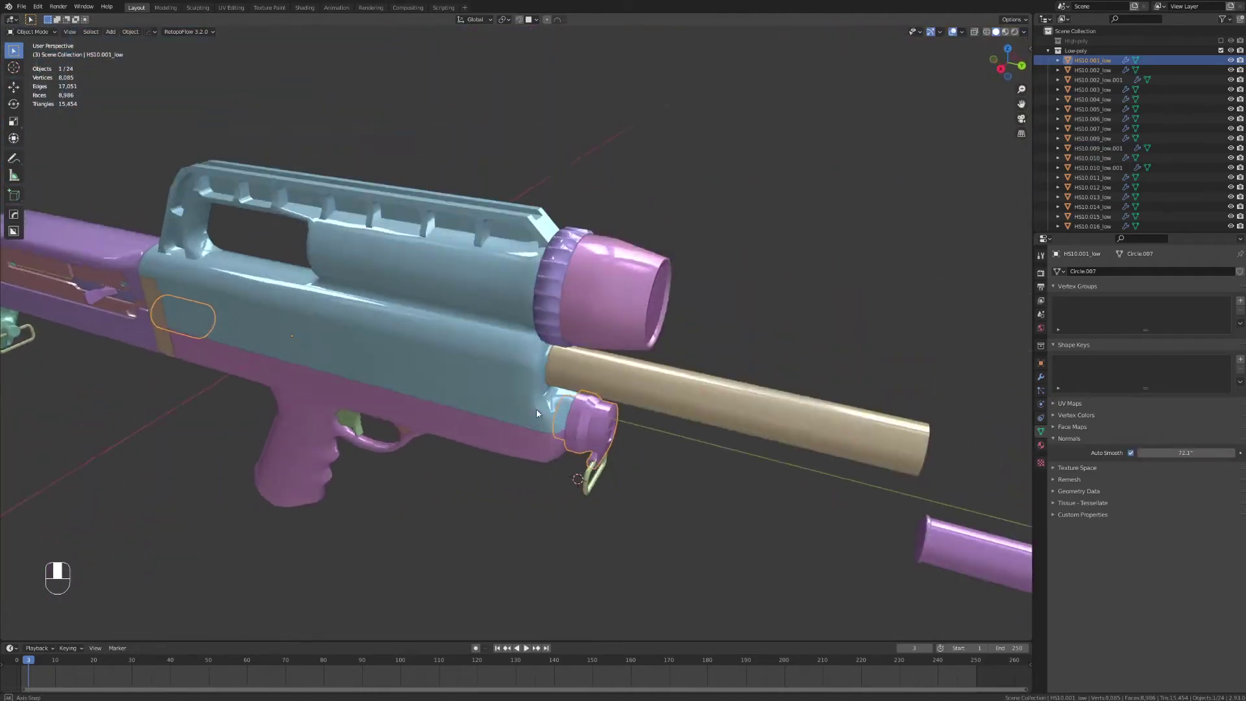
- Apply HOps AutoSmooth to the scope's front parts, using 72.1° for HS10.010_low
key("q")
left_click(625, 308)
key("q")
left_click(664, 318)
left_click(665, 321)
key("q")
scroll(434, 136, "down", 3)
middle_click_drag(357, 170, 477, 152)
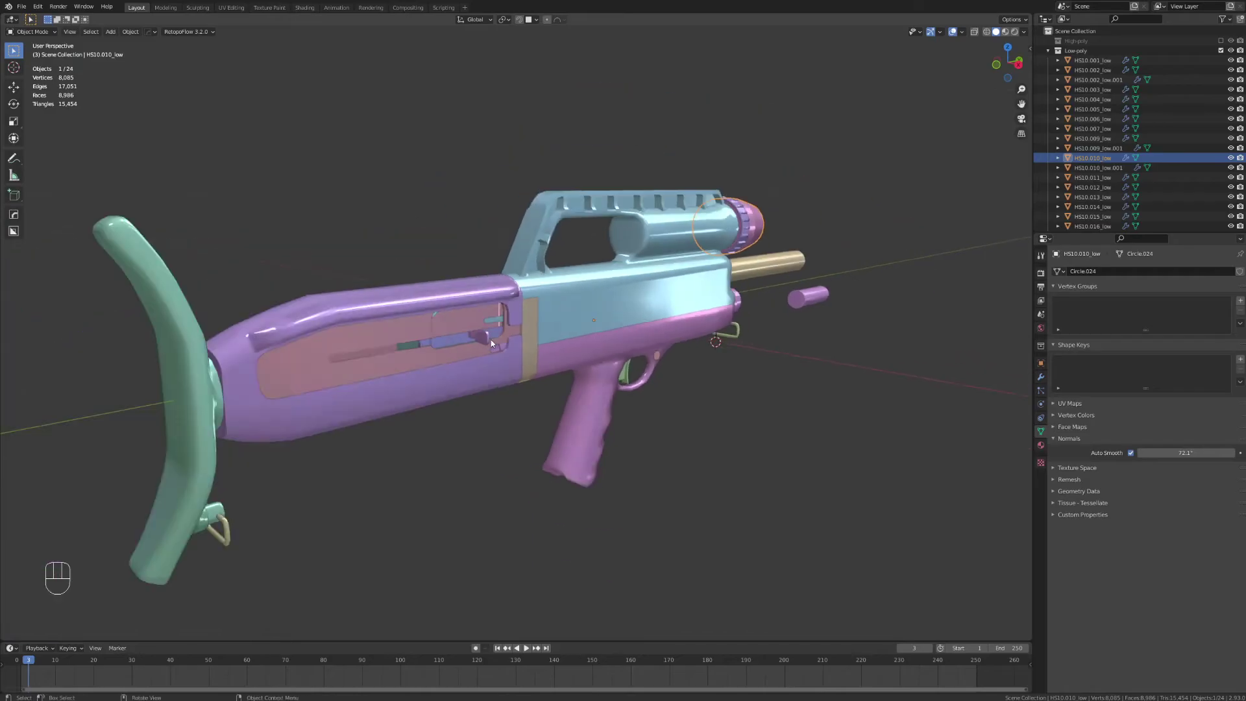
- Apply HOps AutoSmooth at 72.1° to the pink lower receiver and grip HS10.012_low
middle_click_drag(483, 344, 415, 327)
scroll(493, 314, "up", 3)
left_click(537, 305)
middle_click_drag(538, 304, 645, 270)
key("q")
mouse_move(646, 270)
left_click(685, 277)
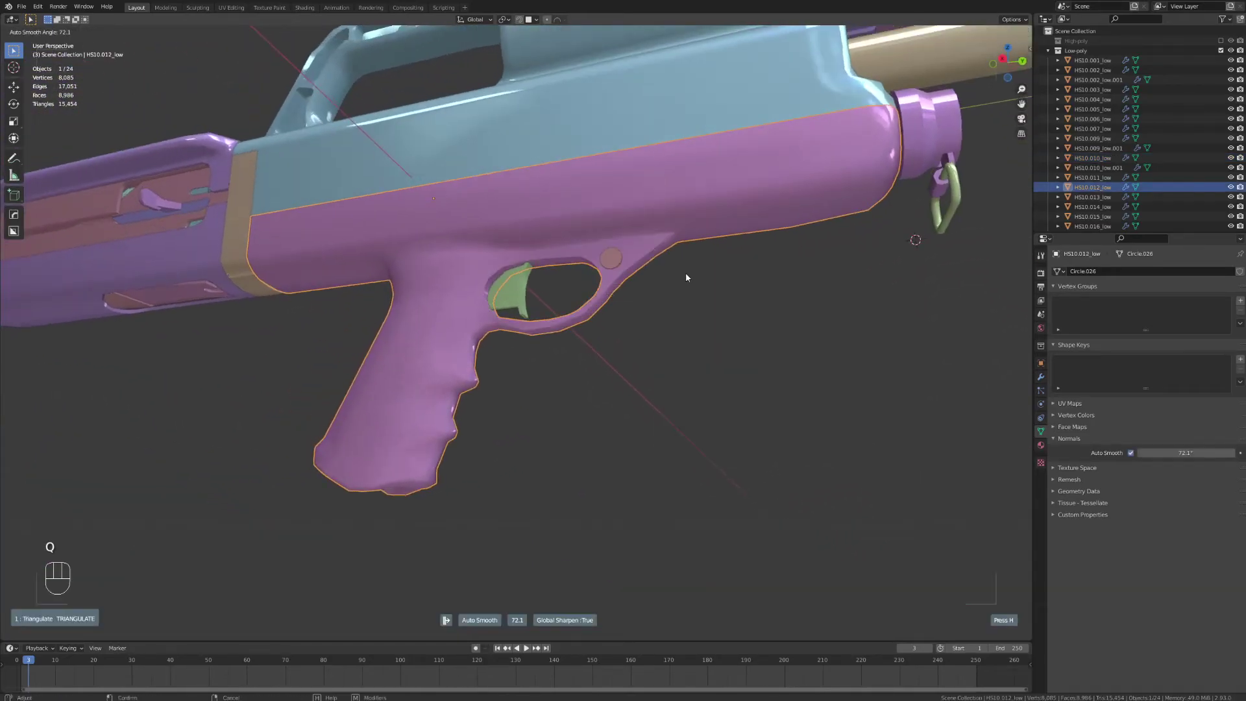
left_click(687, 277)
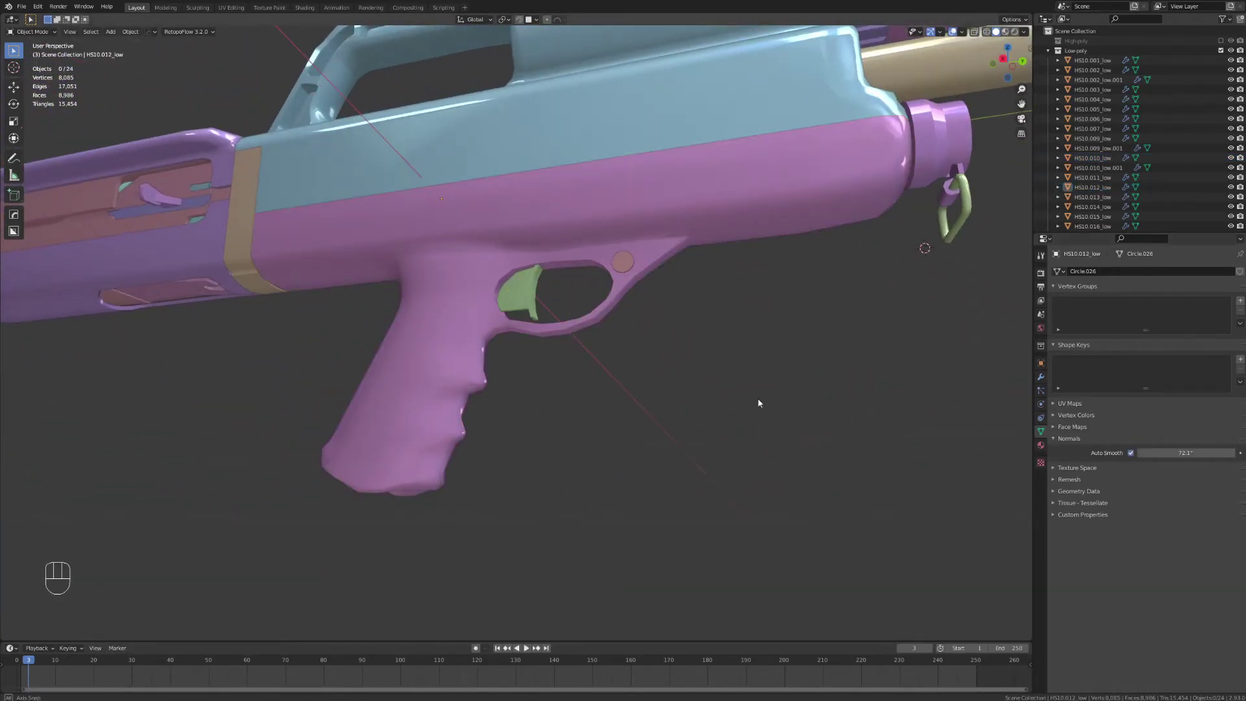
- Check the shading around the trigger guard, and set the lower receiver HS10.012_low's Auto Smooth angle to 100°
middle_click_drag(758, 403, 550, 314)
scroll(600, 361, "up", 4)
middle_click_drag(692, 107, 718, 305)
scroll(734, 287, "down", 3)
left_click(699, 259)
key("q")
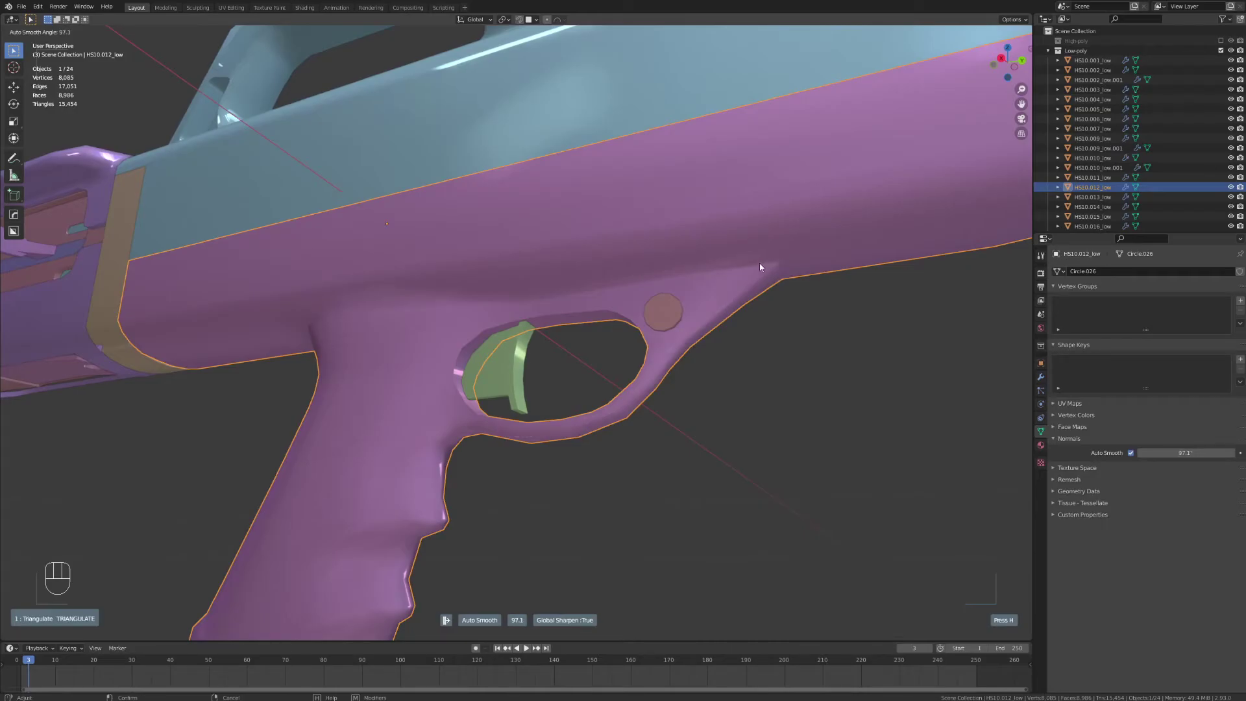
left_click(604, 261)
- Deselect everything and examine the shading of the whole low-poly shotgun from the front, side and rear
middle_click_drag(604, 261, 458, 382)
middle_click_drag(501, 526, 663, 398, "shift")
scroll(577, 463, "down", 10)
left_click(579, 466)
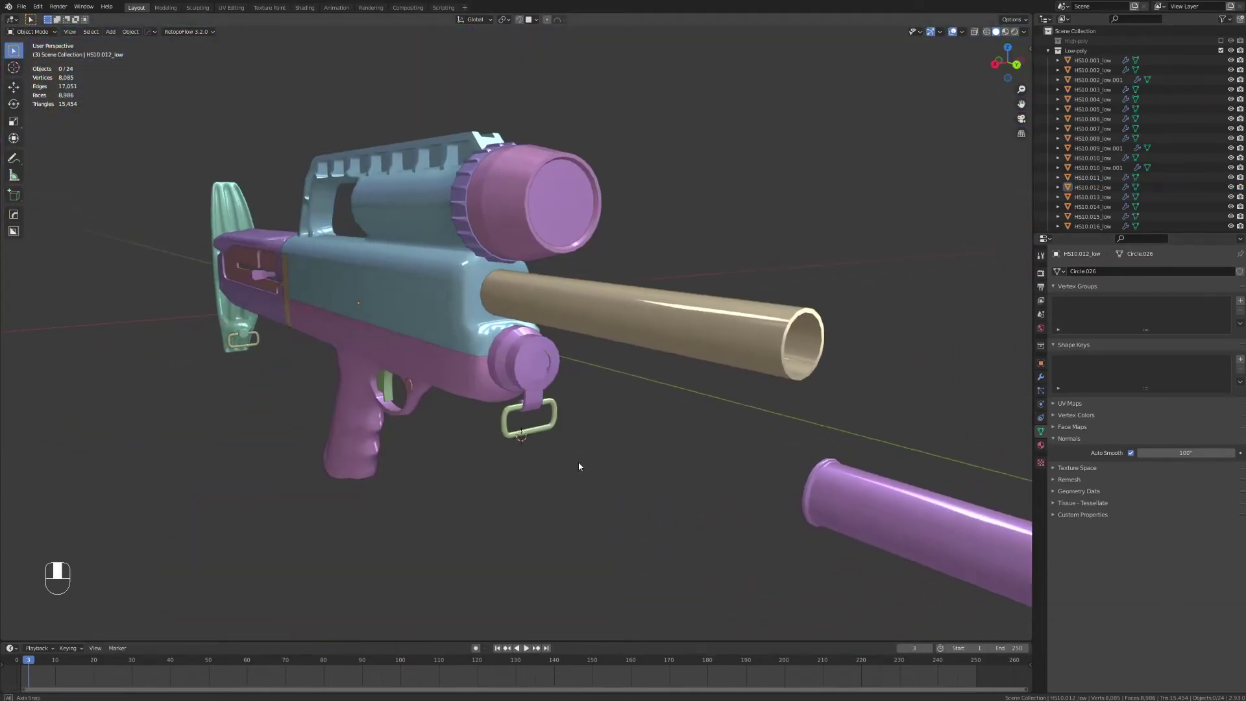
scroll(670, 446, "up", 2)
scroll(670, 447, "down", 2)
middle_click_drag(645, 445, 606, 440)
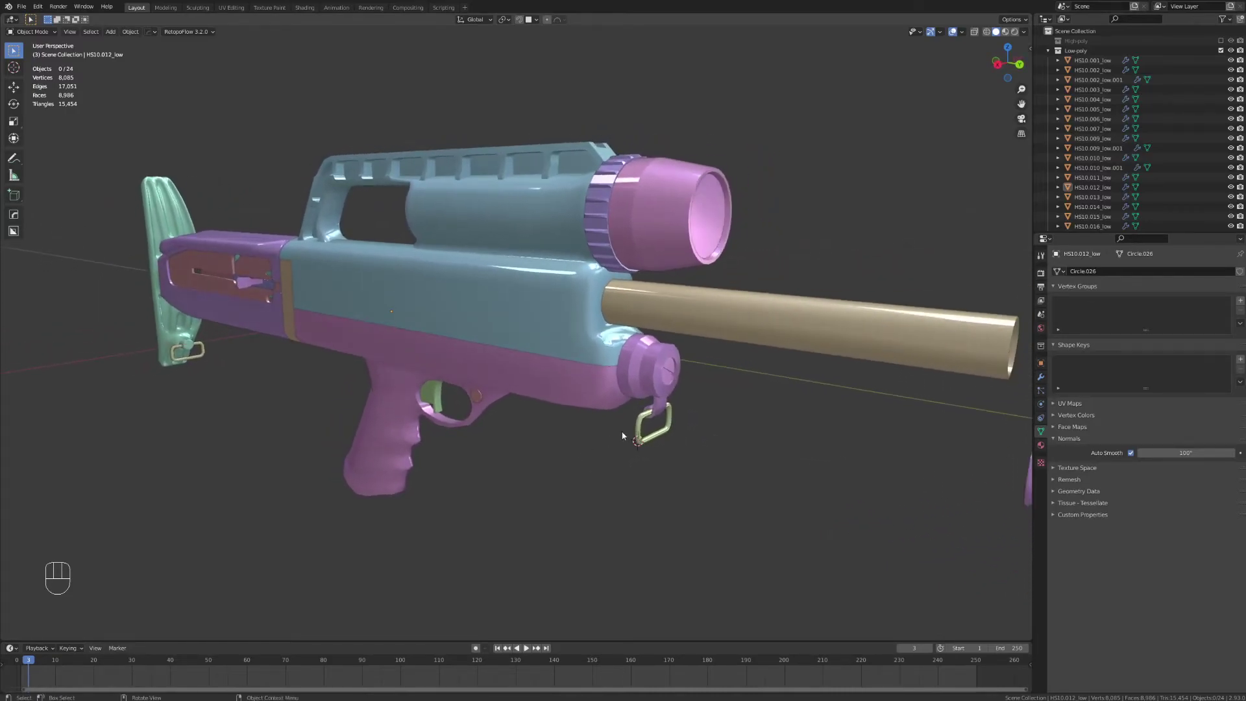
middle_click_drag(753, 407, 480, 432)
middle_click_drag(538, 398, 565, 428)
- Switch the viewport to Material Preview and examine the textured shotgun, particularly around the rear receiver's side cutout
left_click(1005, 31)
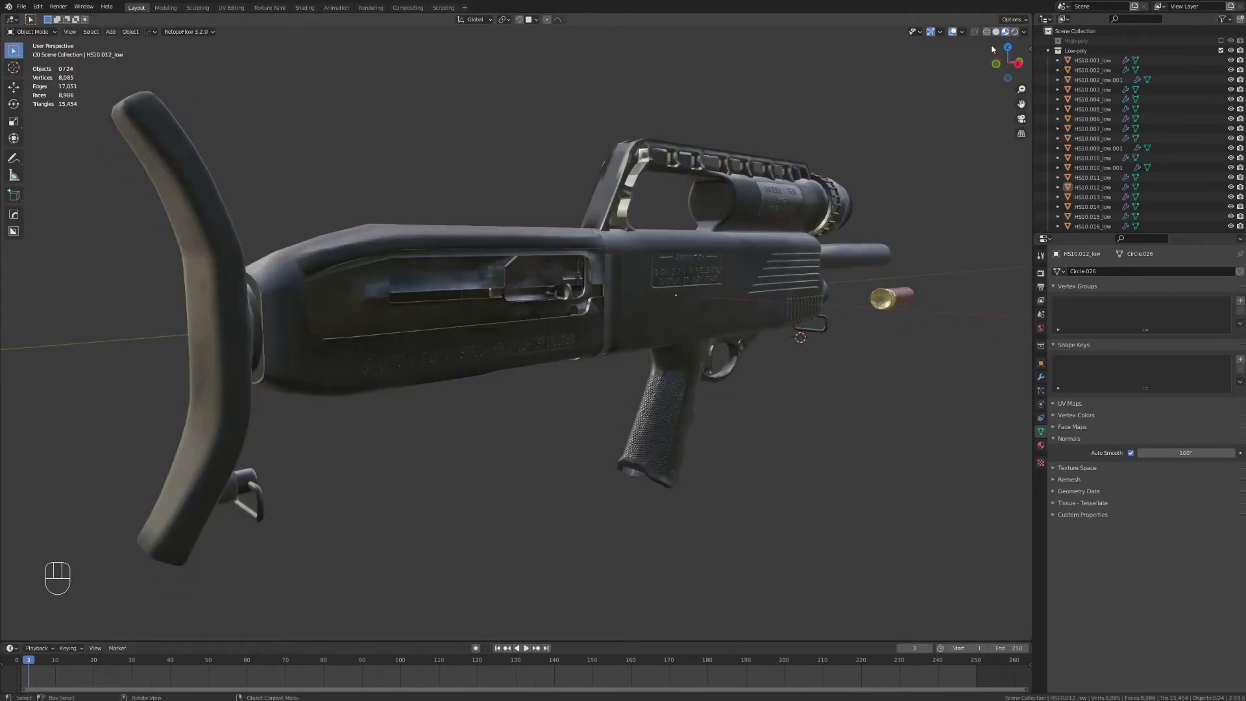
middle_click_drag(759, 424, 743, 424)
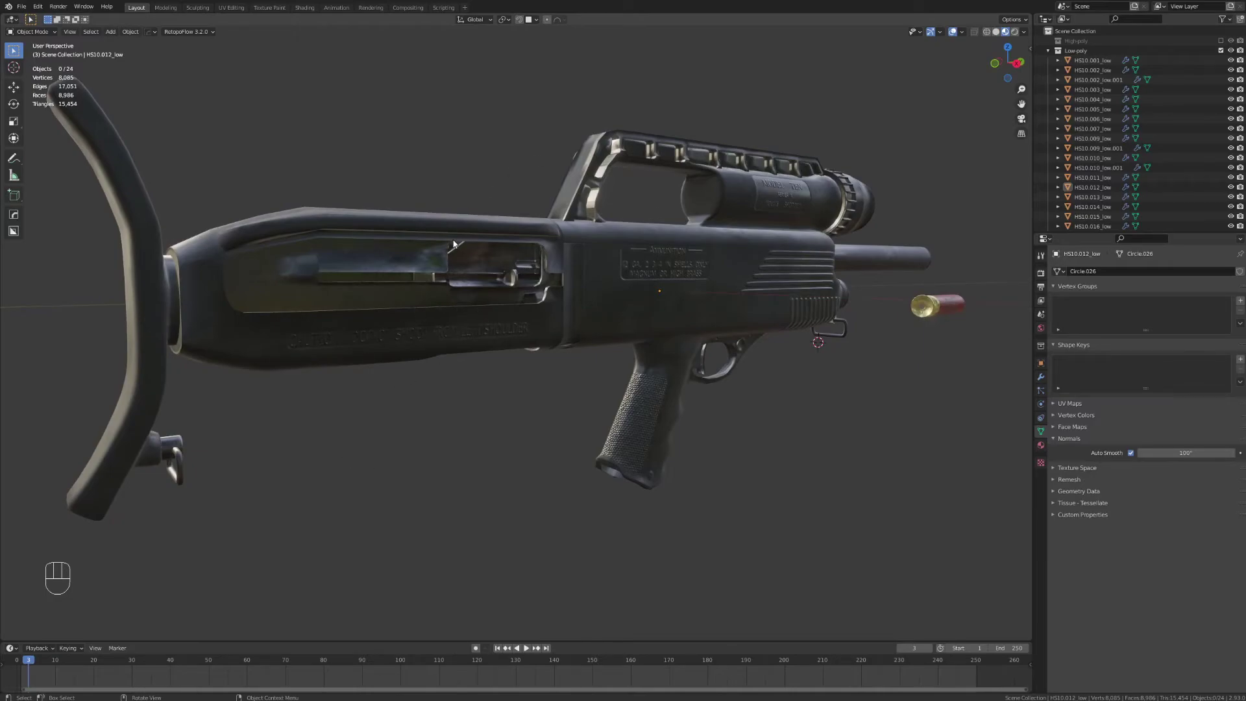
middle_click_drag(437, 411, 482, 266)
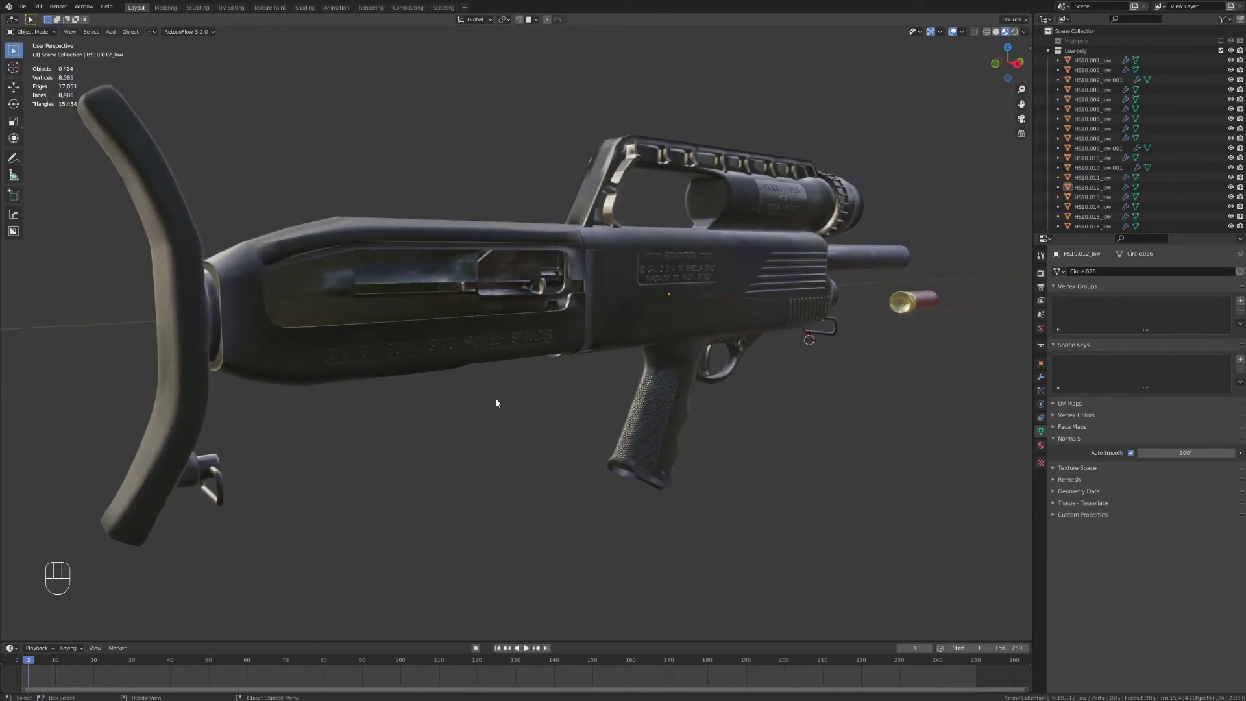
scroll(497, 402, "up", 5)
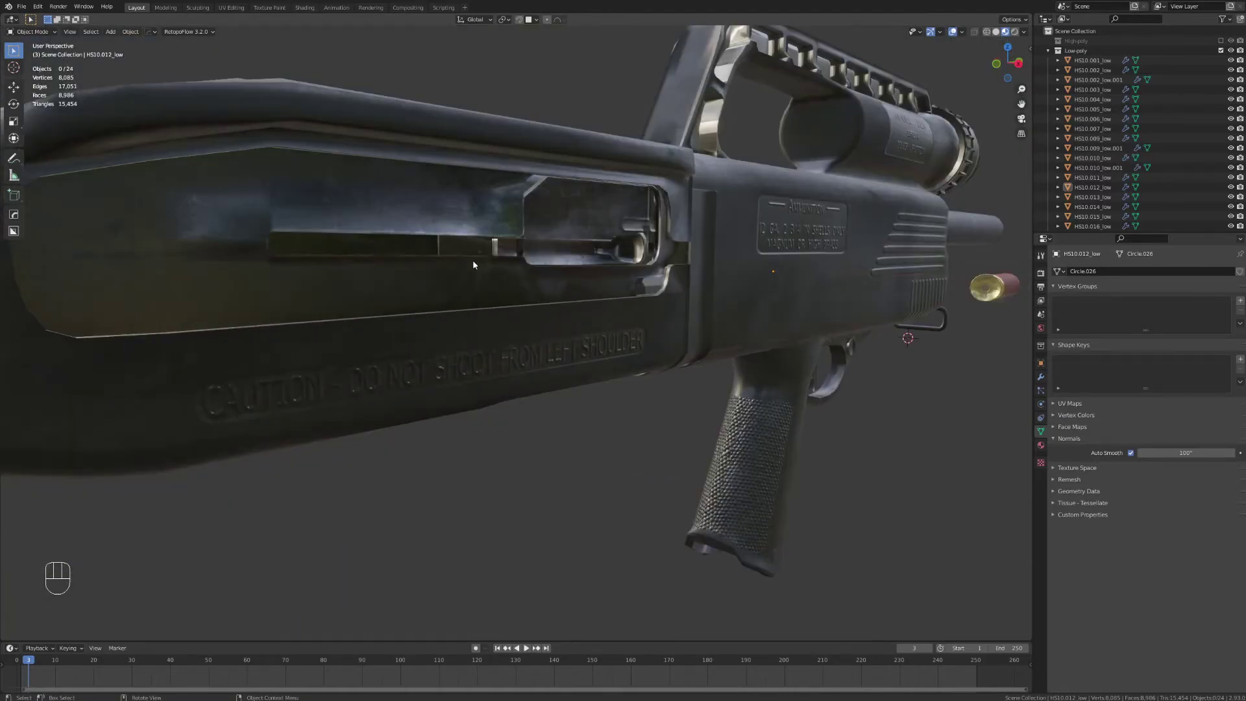
mouse_move(381, 244)
middle_mouse_down()
mouse_move(546, 357)
mouse_move(539, 445)
mouse_move(700, 434)
mouse_move(635, 407)
mouse_move(635, 364)
mouse_move(472, 351)
mouse_move(601, 355)
mouse_move(591, 370)
mouse_move(808, 409)
mouse_move(750, 411)
middle_mouse_up()
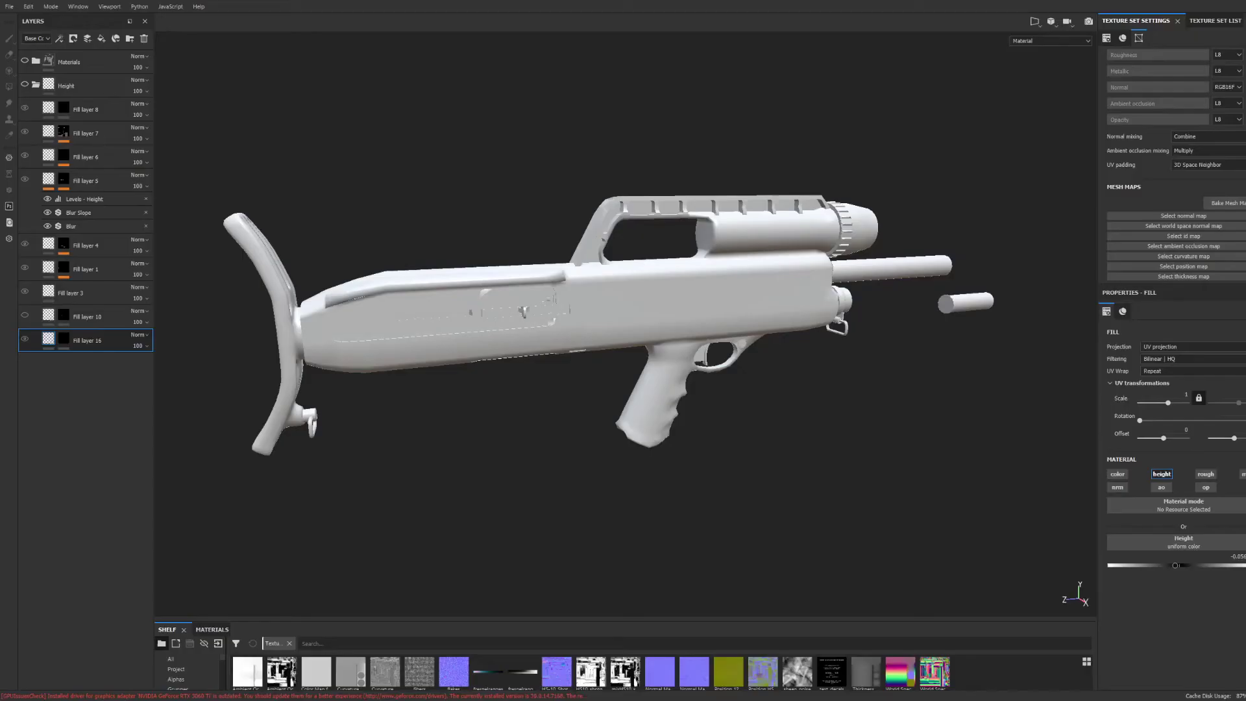
- Switch to Substance Painter, bake the shotgun's mesh maps, and inspect the baked shading along the receiver and scope
mouse_move(562, 403)
left_mouse_down("alt")
mouse_move(659, 399)
mouse_move(507, 420)
mouse_move(467, 384)
mouse_move(535, 426)
mouse_move(571, 396)
left_mouse_up("alt")
scroll(484, 380, "up", 4)
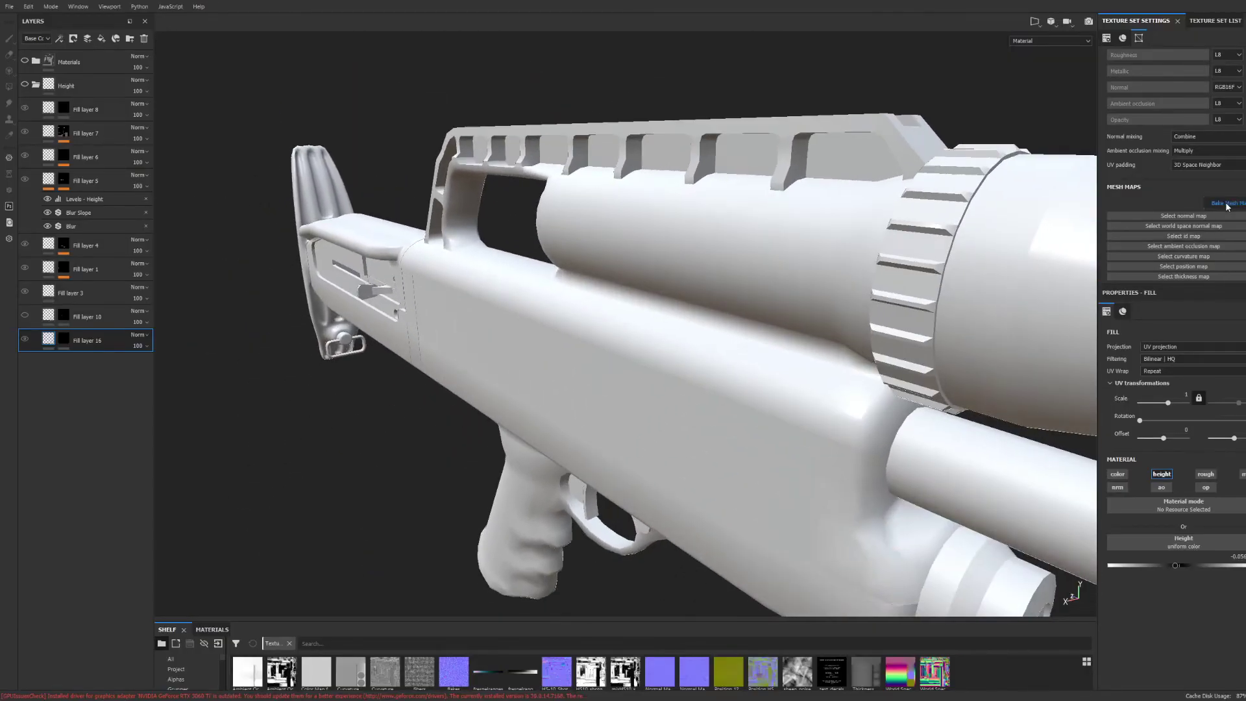
key("b")
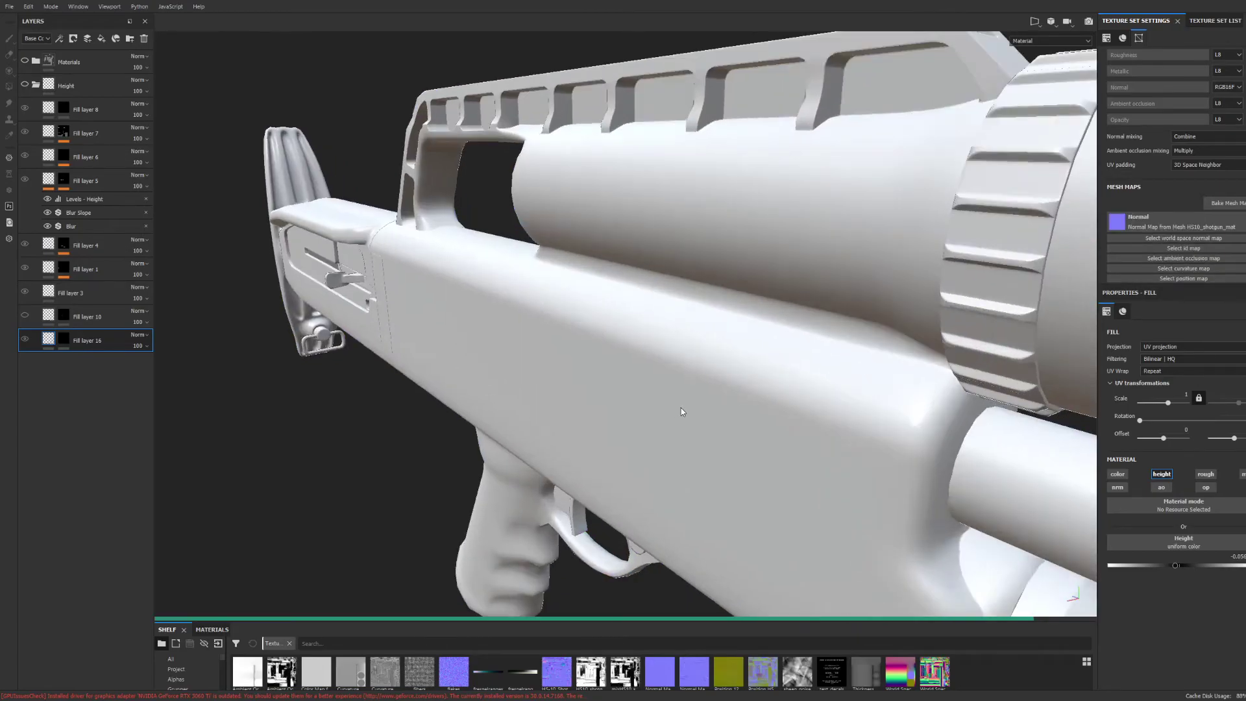
left_click_drag(364, 350, 707, 402, "alt")
mouse_move(722, 451)
left_mouse_down("alt")
mouse_move(1009, 437)
mouse_move(434, 383)
mouse_move(644, 278)
mouse_move(630, 201)
mouse_move(481, 376)
mouse_move(798, 459)
mouse_move(760, 406)
mouse_move(509, 520)
left_mouse_up("alt")
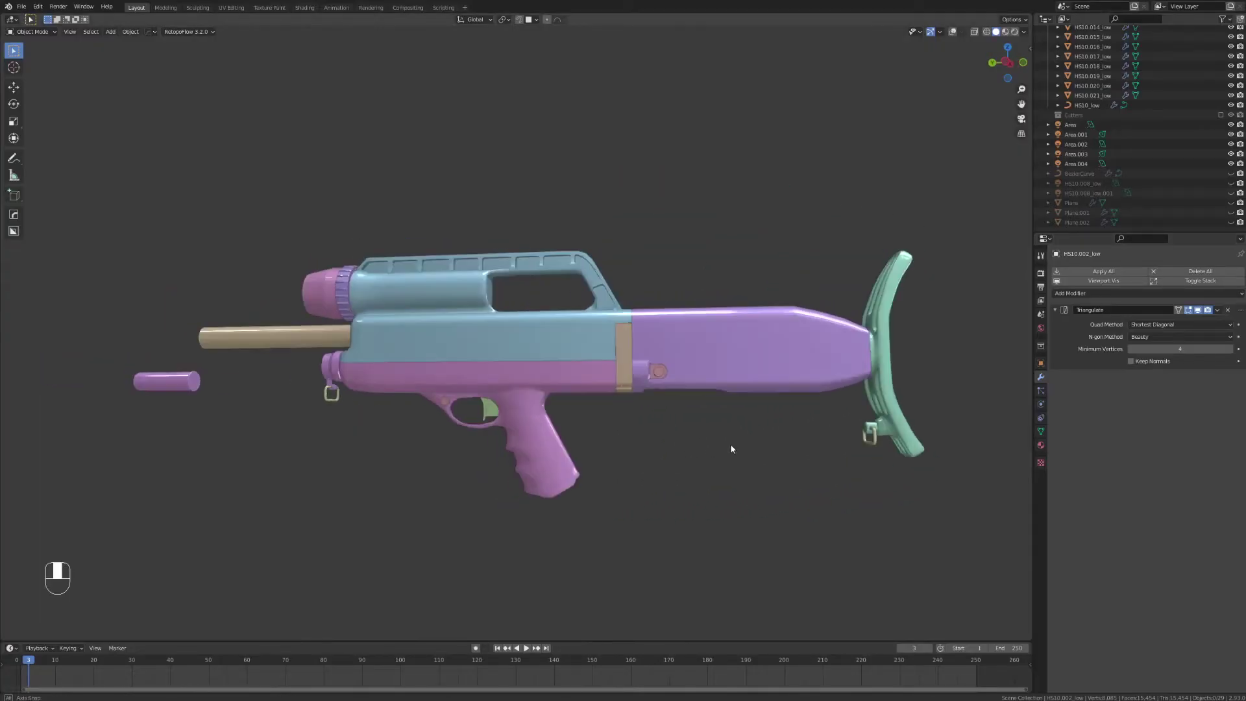
- Switch to Blender and examine the shotgun and shell in Material Preview and Rendered shading
mouse_move(729, 442)
middle_mouse_down()
mouse_move(520, 407)
mouse_move(648, 437)
mouse_move(663, 410)
middle_mouse_up()
key("z")
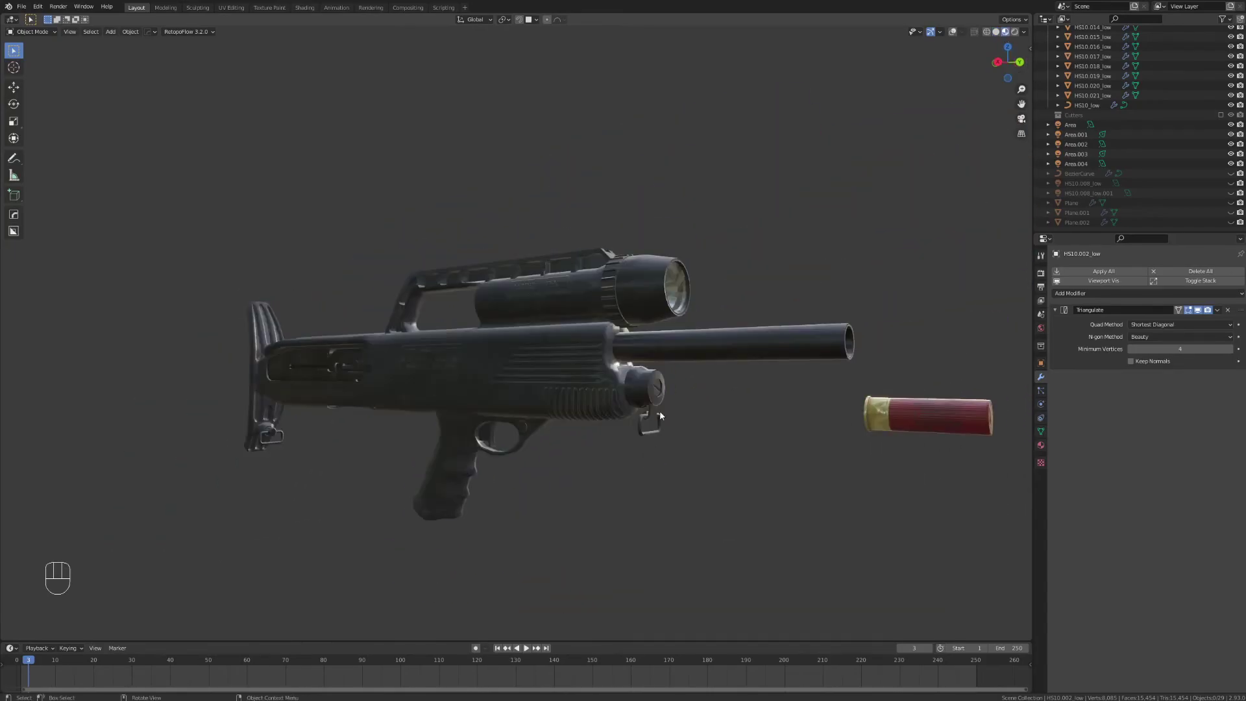
key("z")
mouse_move(667, 367)
middle_mouse_down()
mouse_move(641, 355)
mouse_move(646, 384)
mouse_move(600, 403)
mouse_move(685, 419)
mouse_move(555, 459)
mouse_move(545, 506)
mouse_move(606, 506)
mouse_move(583, 499)
mouse_move(589, 488)
mouse_move(1111, 586)
middle_mouse_up()
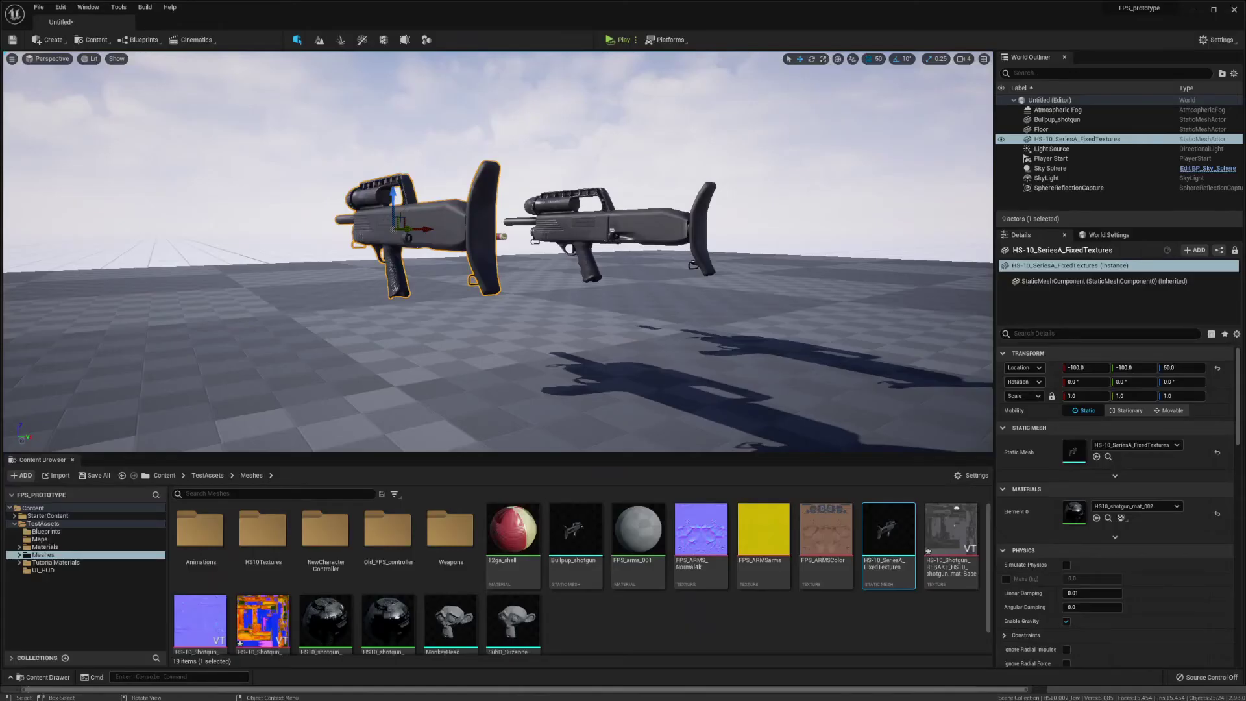
- Switch to Unreal Engine, collapse the content browser, and rotate HS-10_SeriesA_FixedTextures to about 360°, 80°, 180° to expose its other side
mouse_move(39, 76)
left_mouse_down()
mouse_move(26, 58)
mouse_move(39, 76)
left_mouse_up()
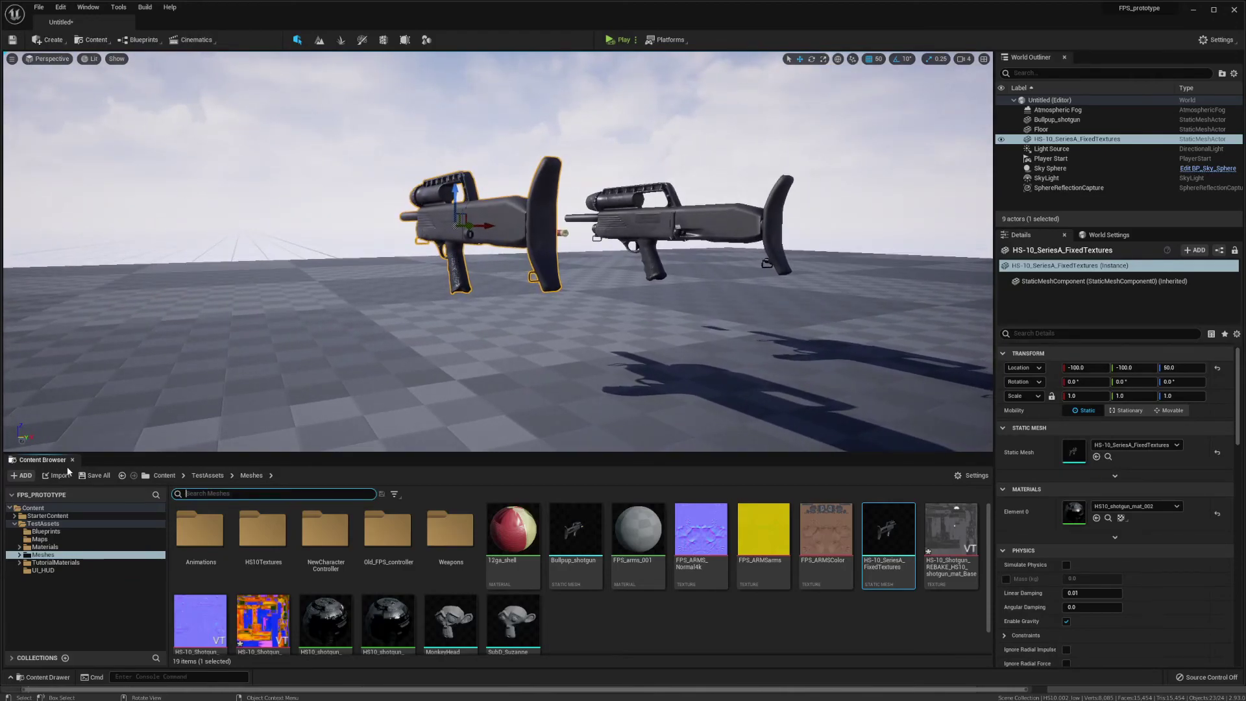
key("ctrl+space")
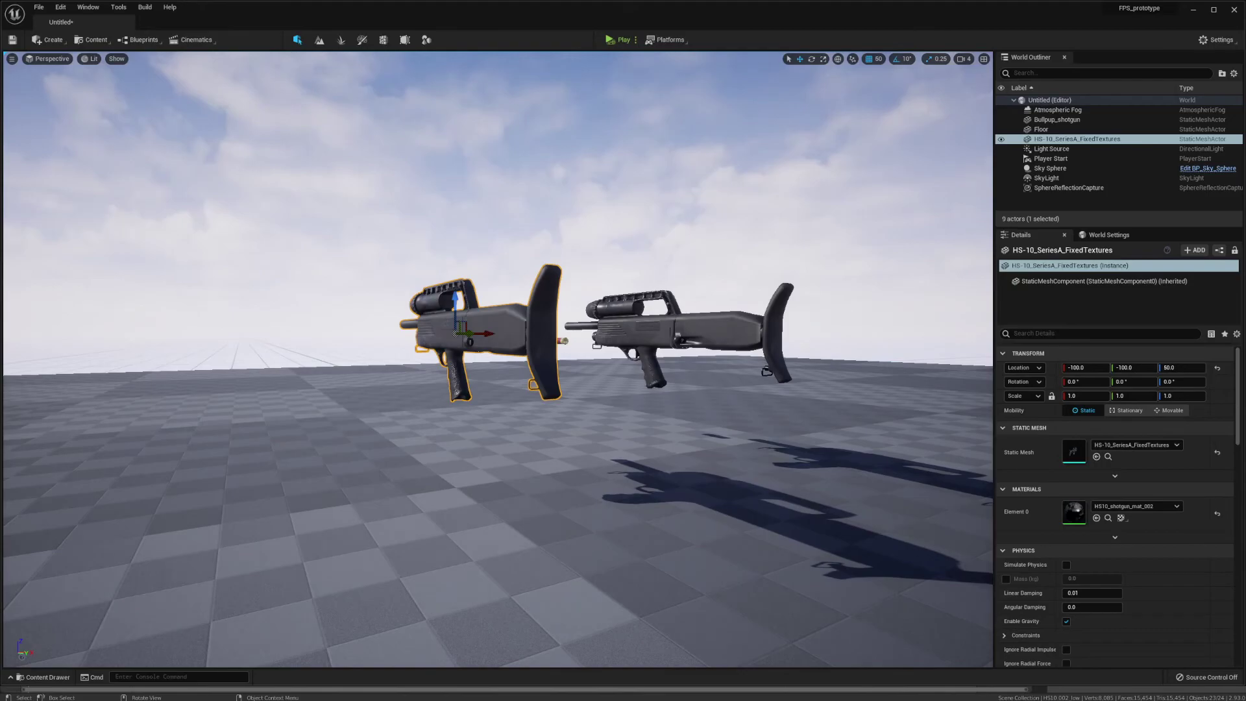
key("w")
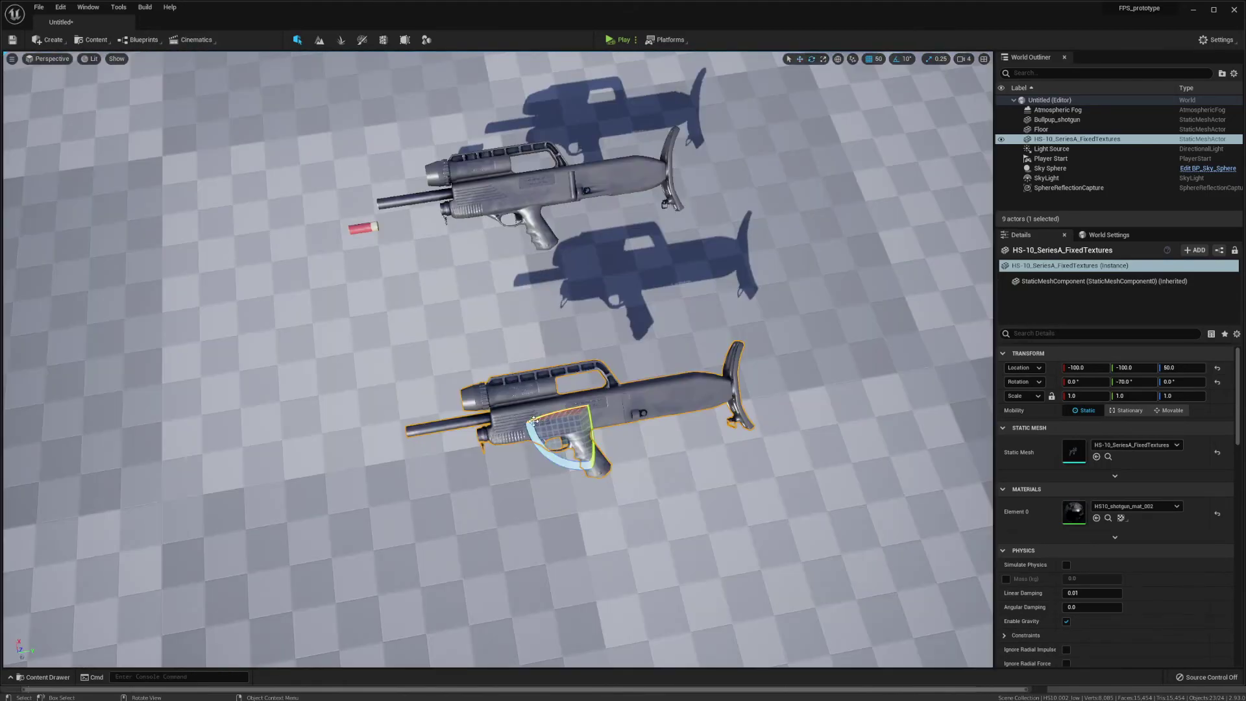
left_click_drag(534, 421, 584, 392)
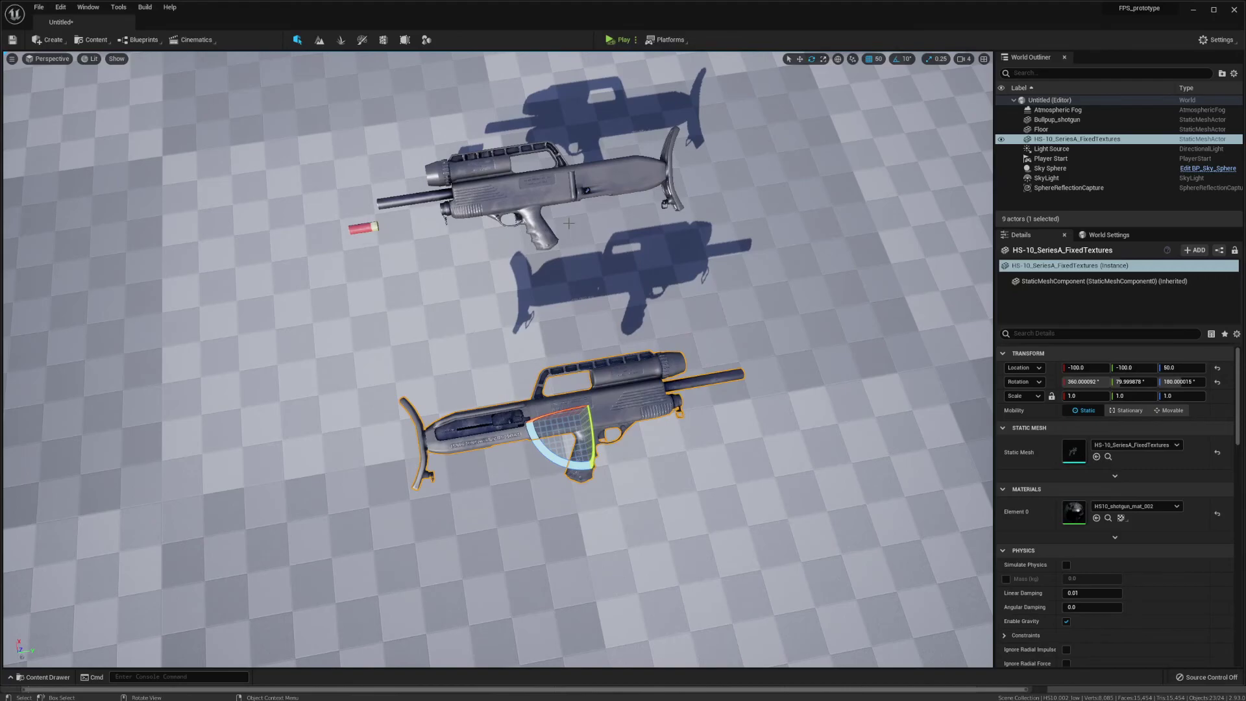
- Rotate Bullpup_shotgun to face the same way as HS-10_SeriesA_FixedTextures, and compare the shading of both shotguns up close
left_click(550, 180)
left_click_drag(536, 156, 565, 151)
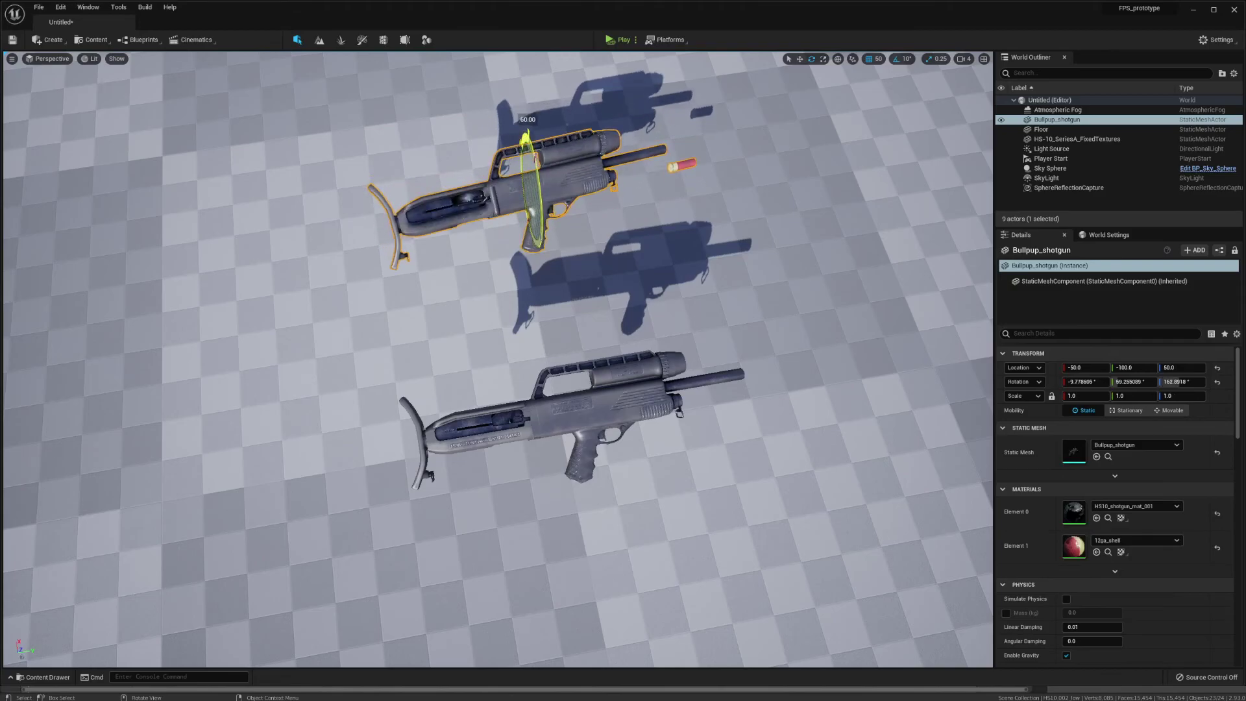
scroll(498, 359, "up", 5)
scroll(497, 358, "down", 3)
right_click_drag(498, 358, 603, 402)
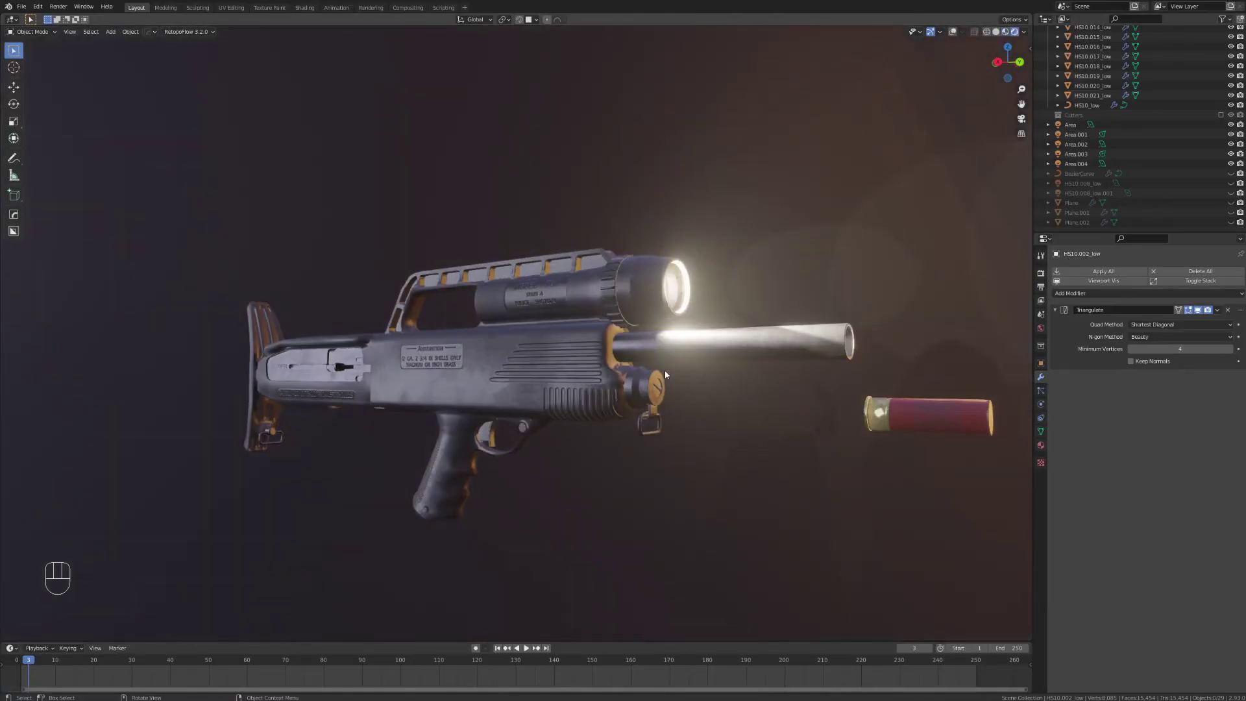
- Switch back to Blender and look over the rendered shotgun and shell from another angle
middle_click_drag(664, 369, 551, 503)
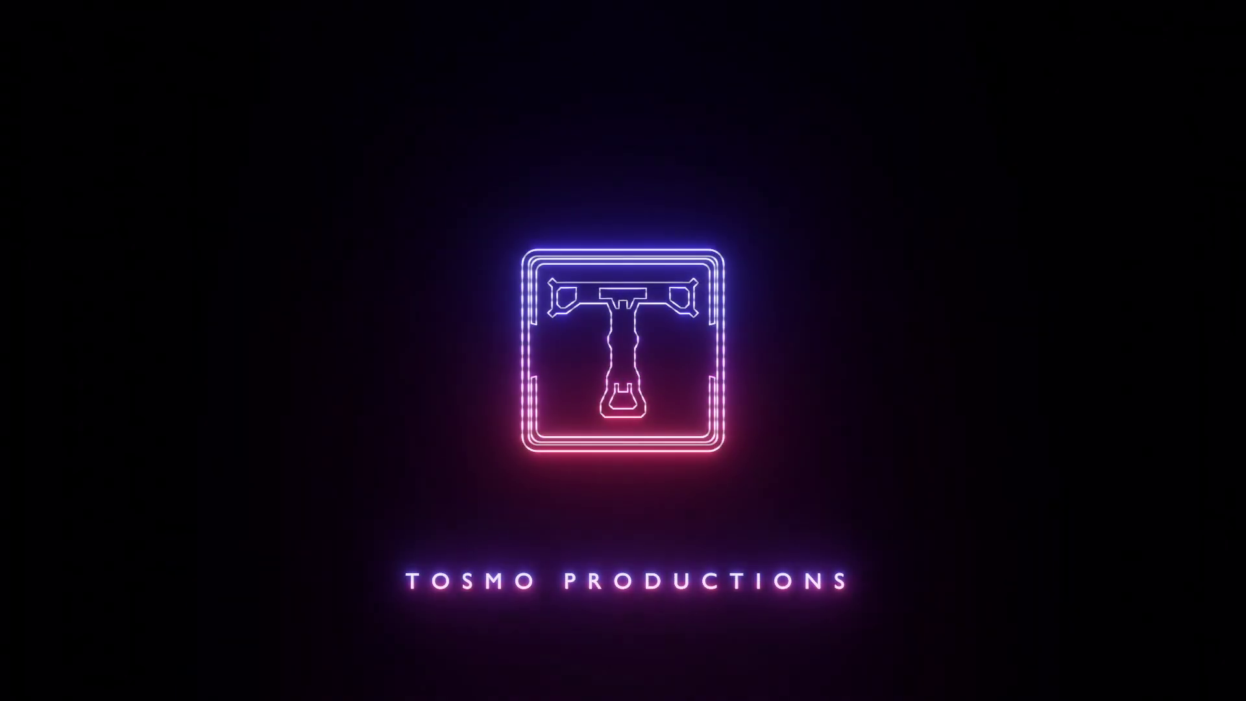